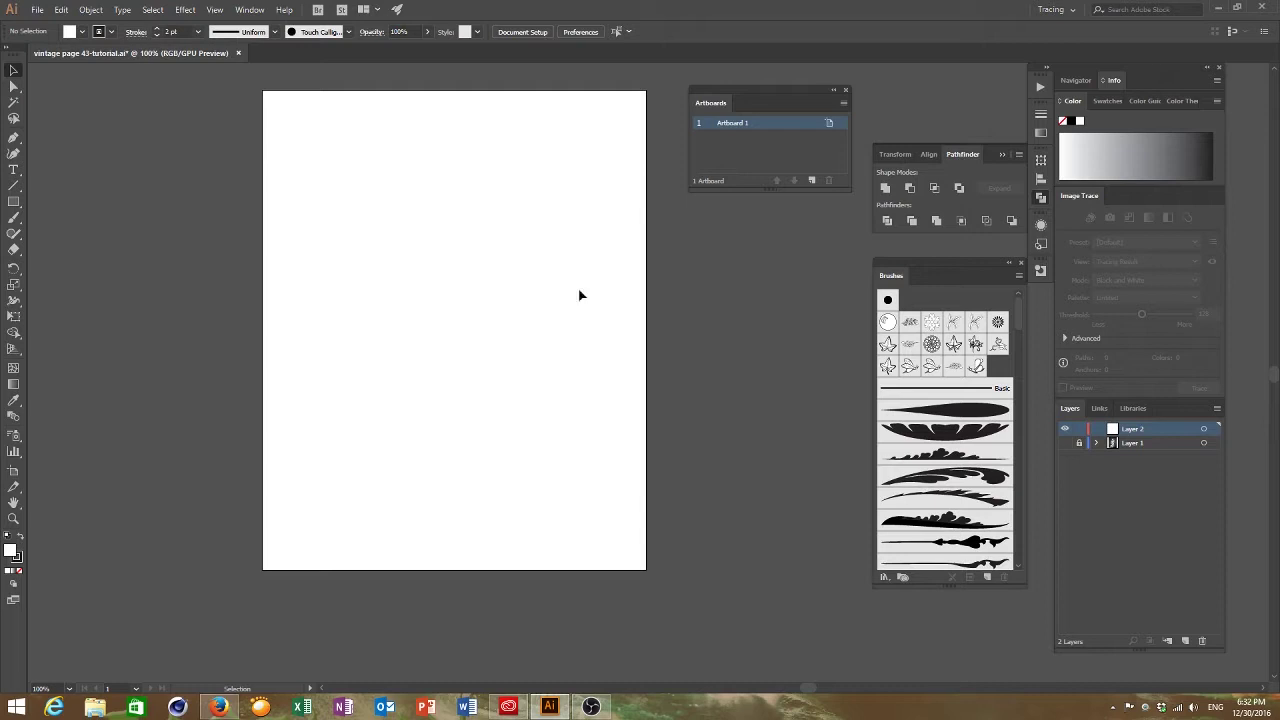
Switch to Firefox to view the Tranquil Tresses coloring book page on Amazon, and return to Illustrator
{"action": "left_click", "coordinate": [218, 707]}
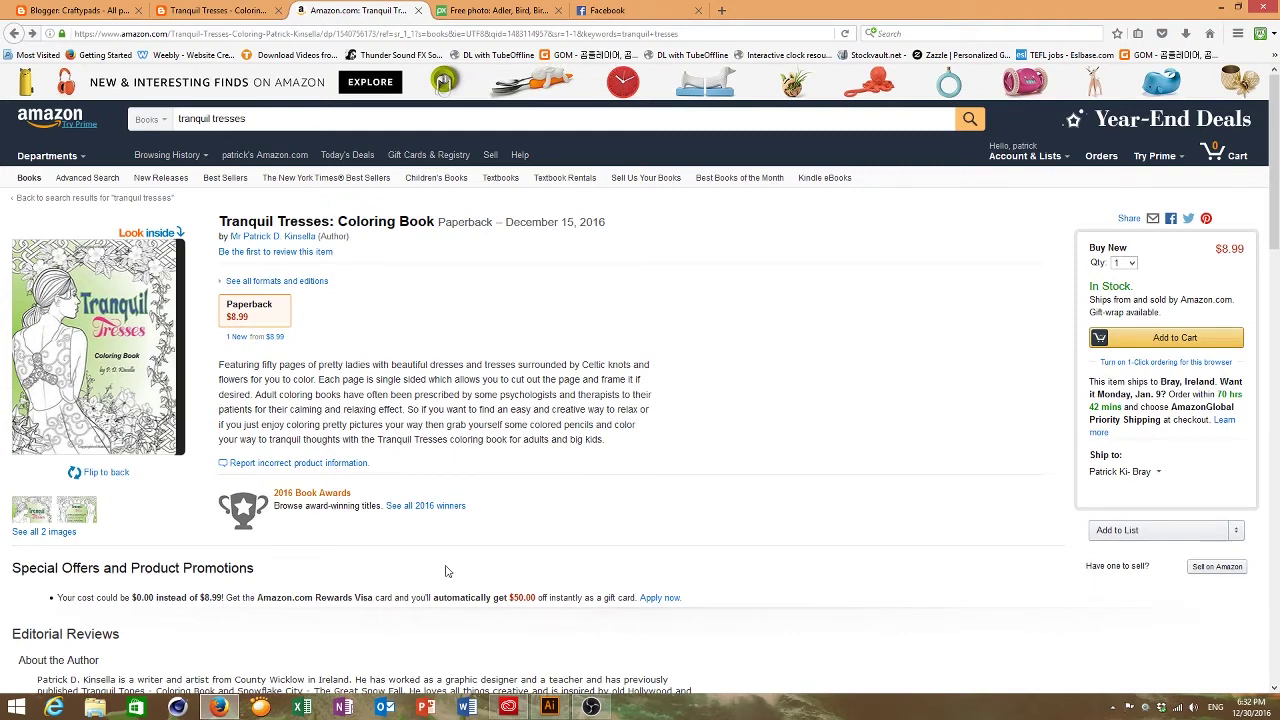
{"action": "left_click", "coordinate": [549, 707]}
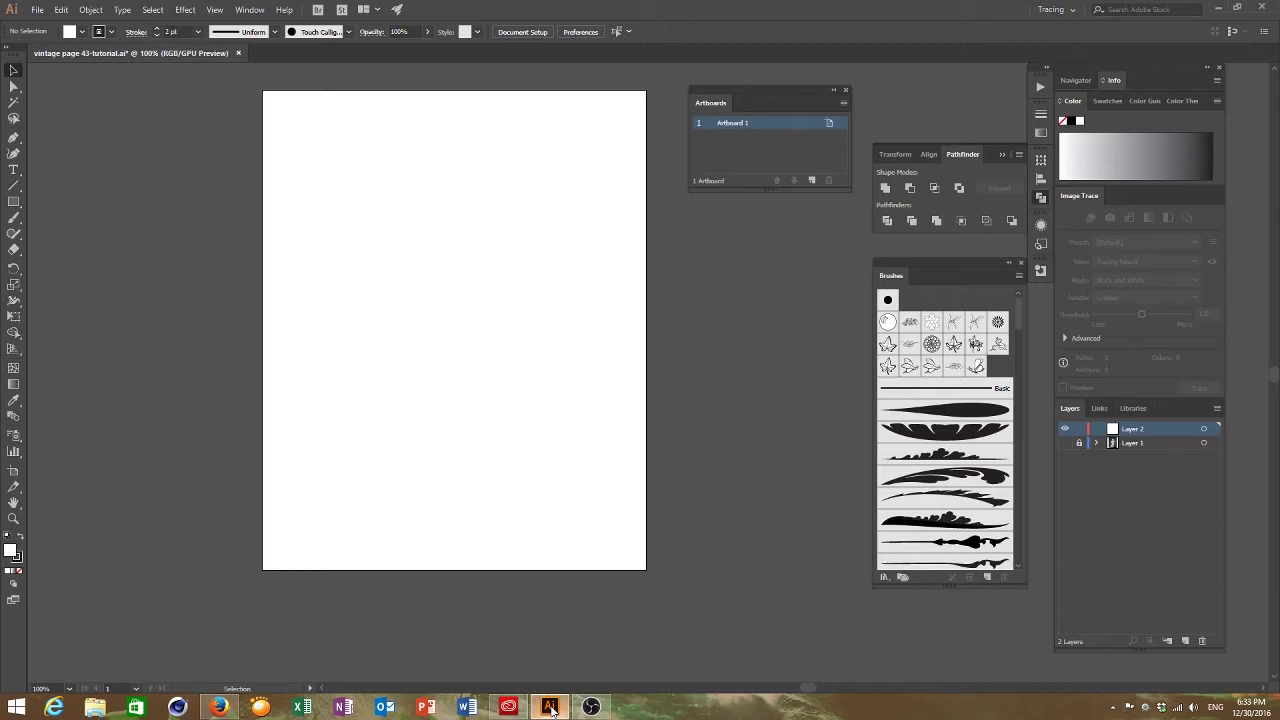
Show the locked reference photo on Layer 1 and set the Pen tool to no fill with stroke color FF0049
{"action": "left_click", "coordinate": [1064, 443]}
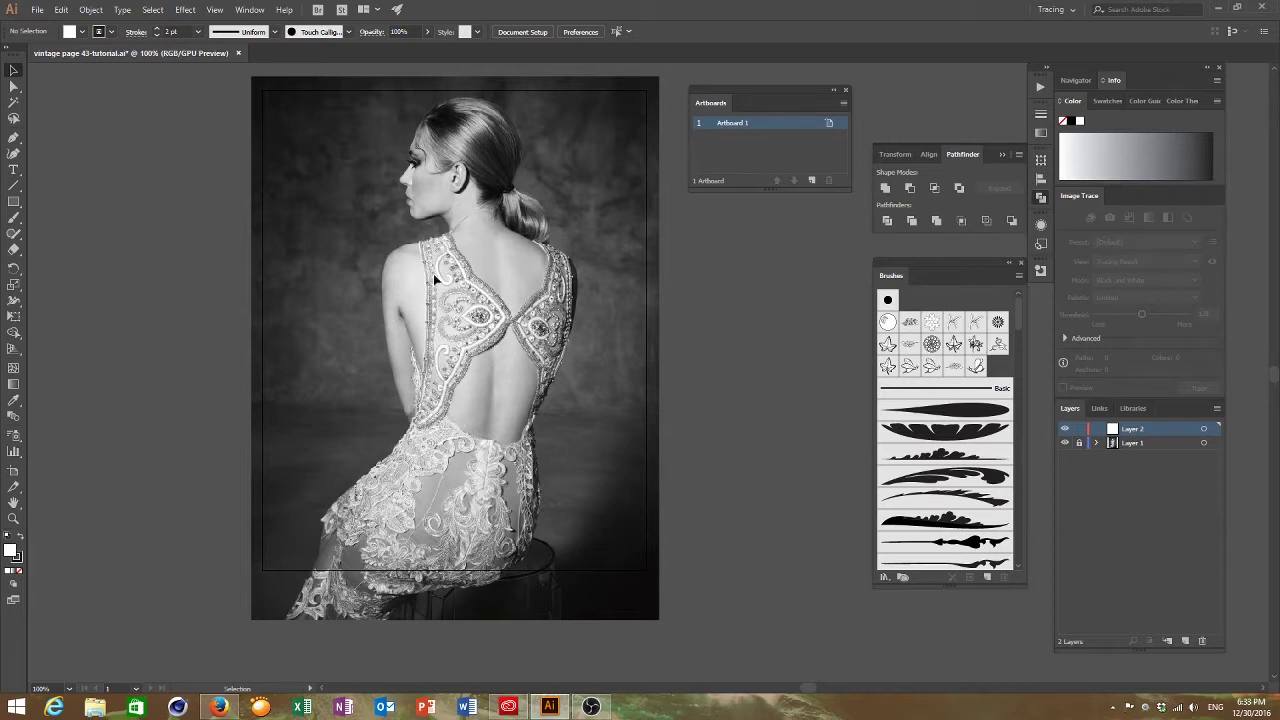
{"action": "left_click", "coordinate": [1079, 443]}
{"action": "left_click", "coordinate": [14, 139]}
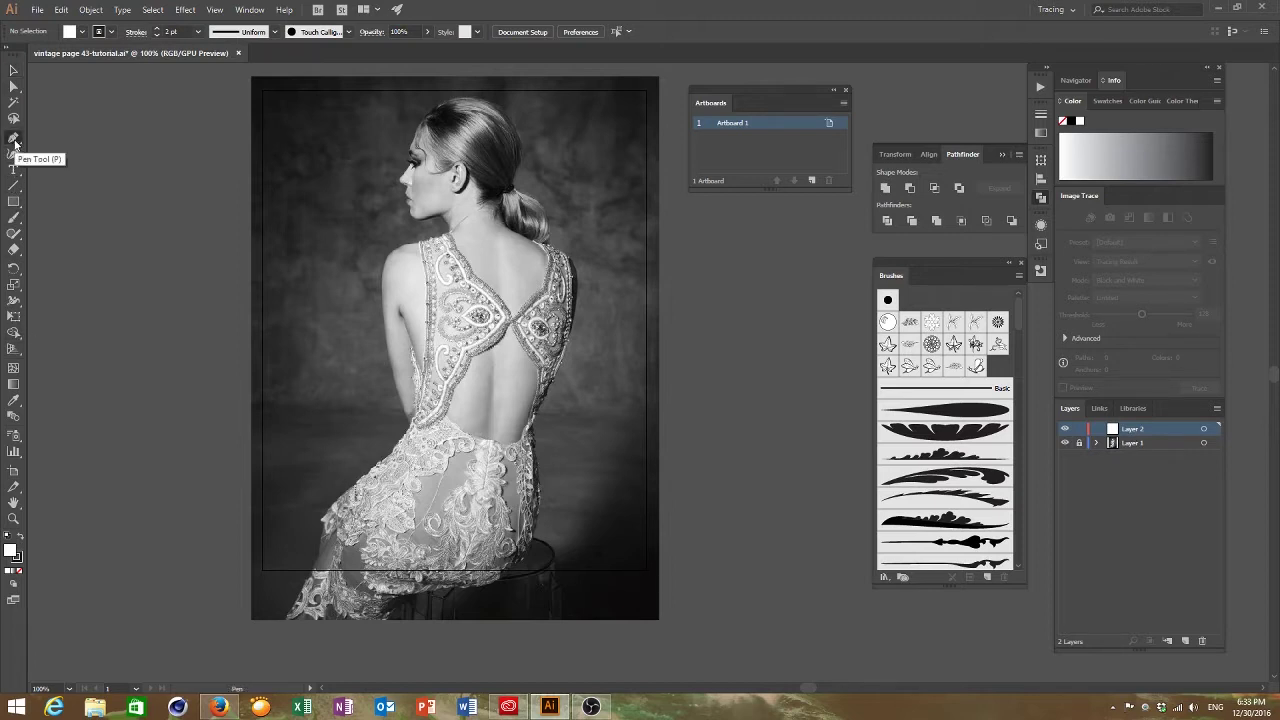
{"action": "double_click", "coordinate": [16, 556]}
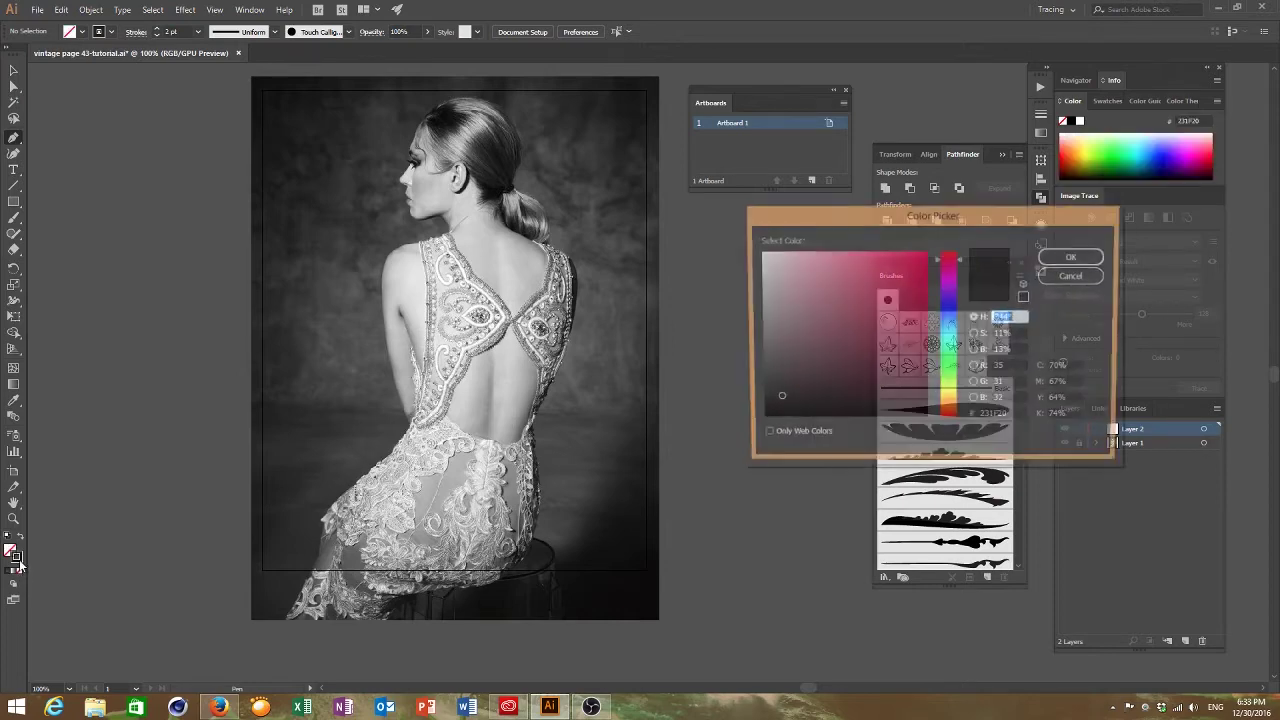
{"action": "left_click", "coordinate": [895, 281]}
{"action": "left_click_drag", "start_coordinate": [905, 280], "coordinate": [930, 250]}
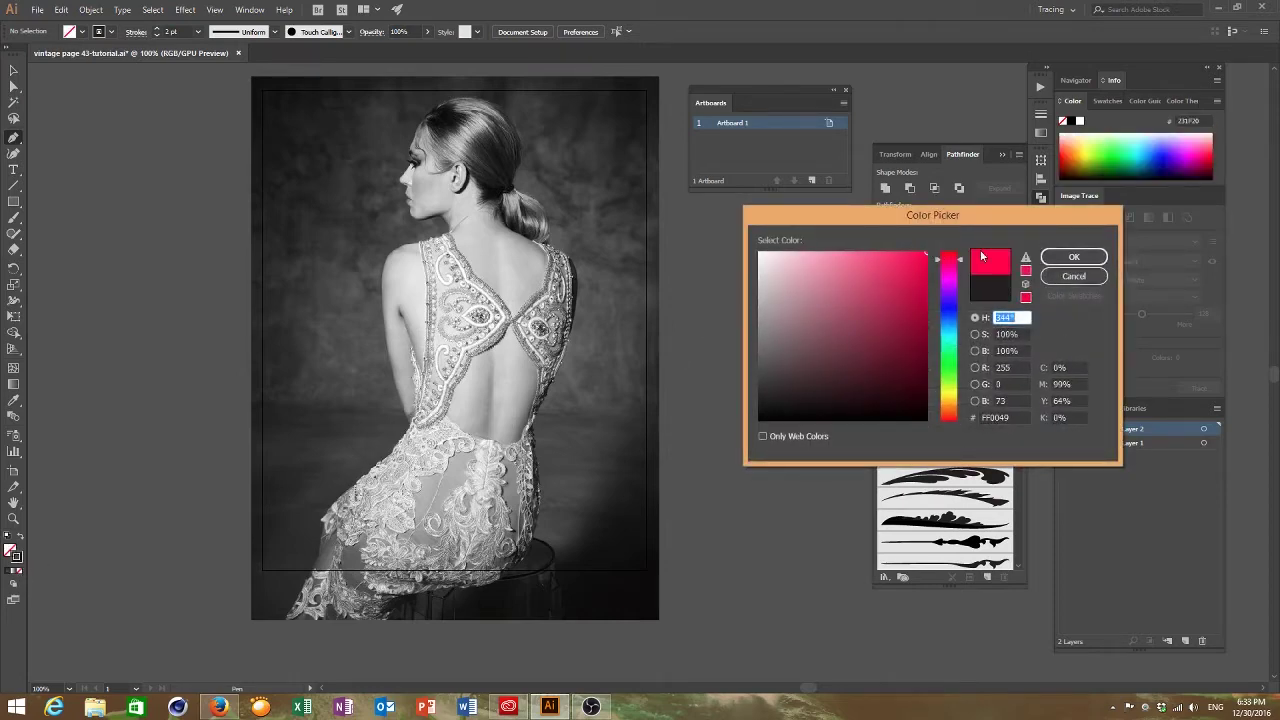
{"action": "left_click", "coordinate": [1064, 256]}
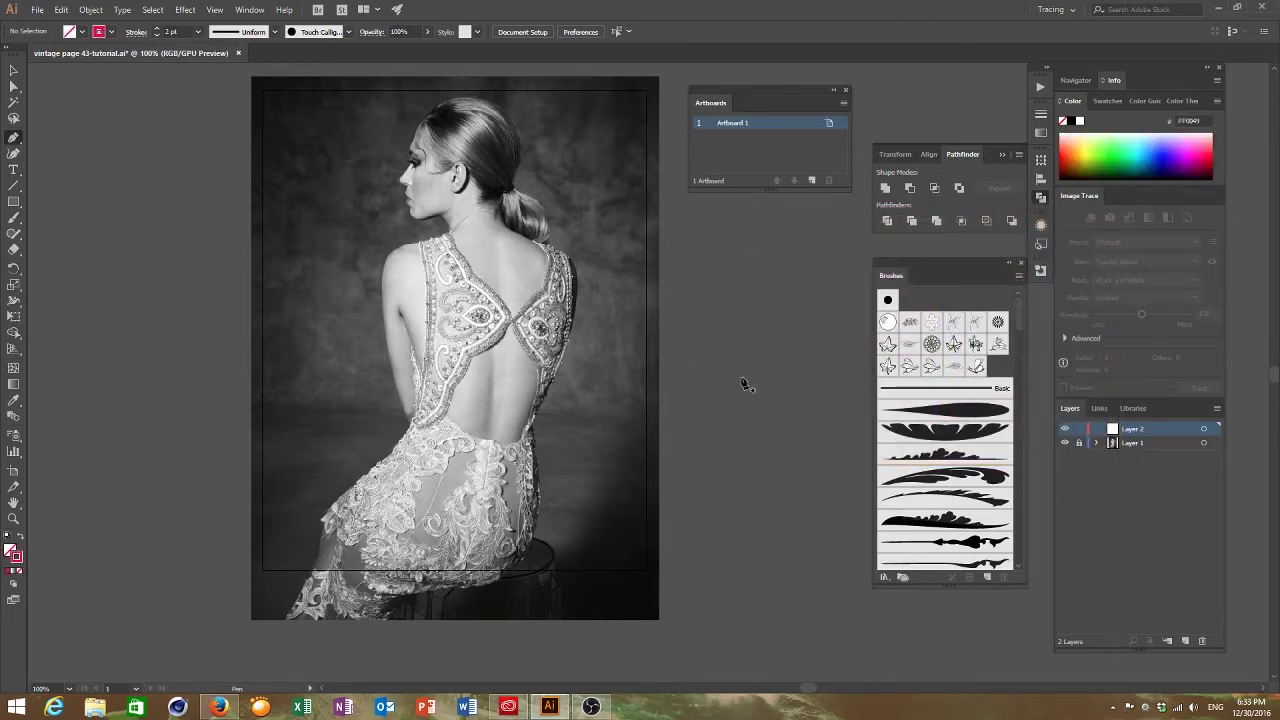
Trace the figure's right-hand outline on Layer 2 with the Pen tool, from the artboard's lower edge up past the waist to the shoulder
{"action": "left_click", "coordinate": [14, 518]}
{"action": "left_click", "coordinate": [547, 499]}
{"action": "scroll", "coordinate": [623, 381], "scroll_direction": "up", "scroll_amount": 1}
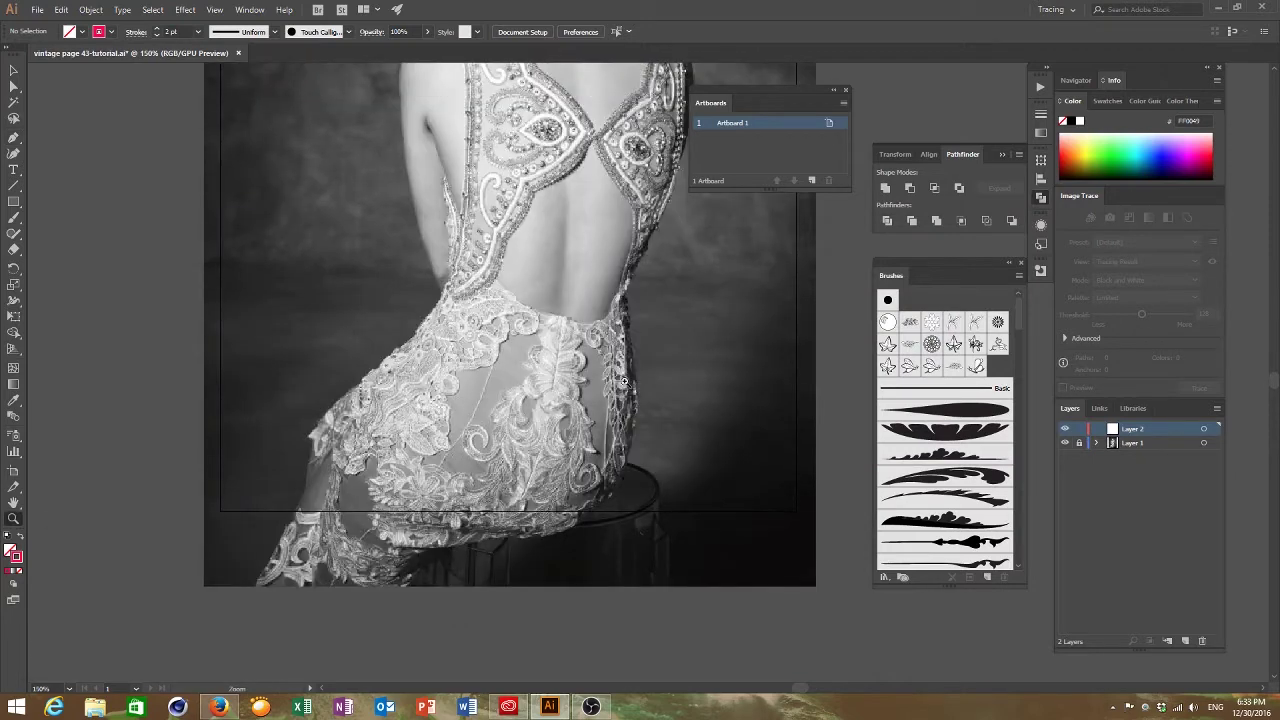
{"action": "scroll", "coordinate": [535, 365], "scroll_direction": "up", "scroll_amount": 2}
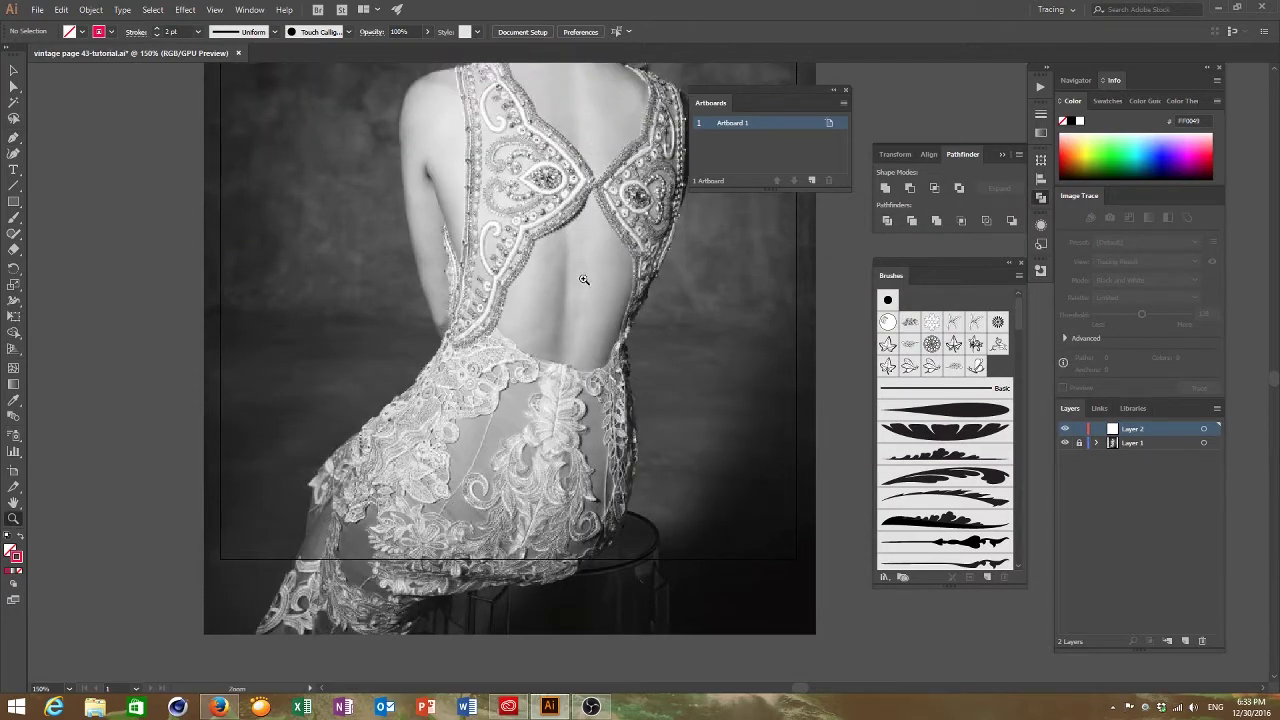
{"action": "scroll", "coordinate": [626, 351], "scroll_direction": "up", "scroll_amount": 1}
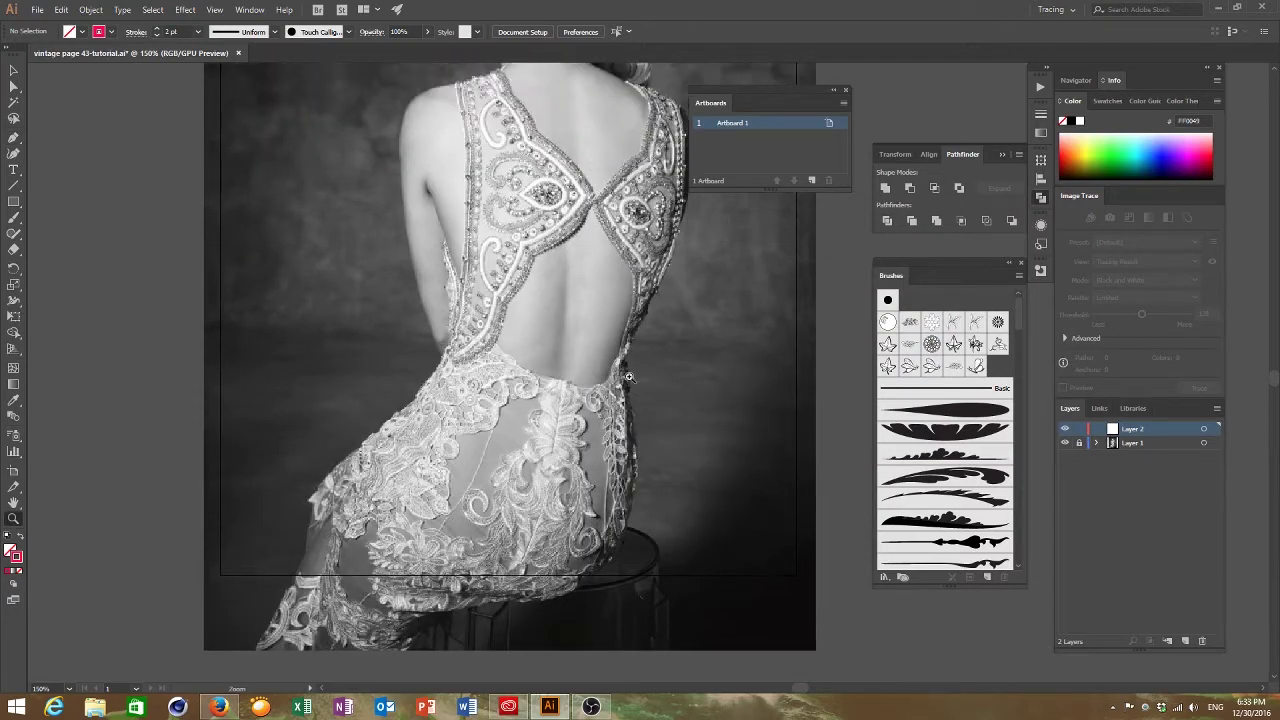
{"action": "left_click", "coordinate": [12, 138]}
{"action": "left_click", "coordinate": [593, 577]}
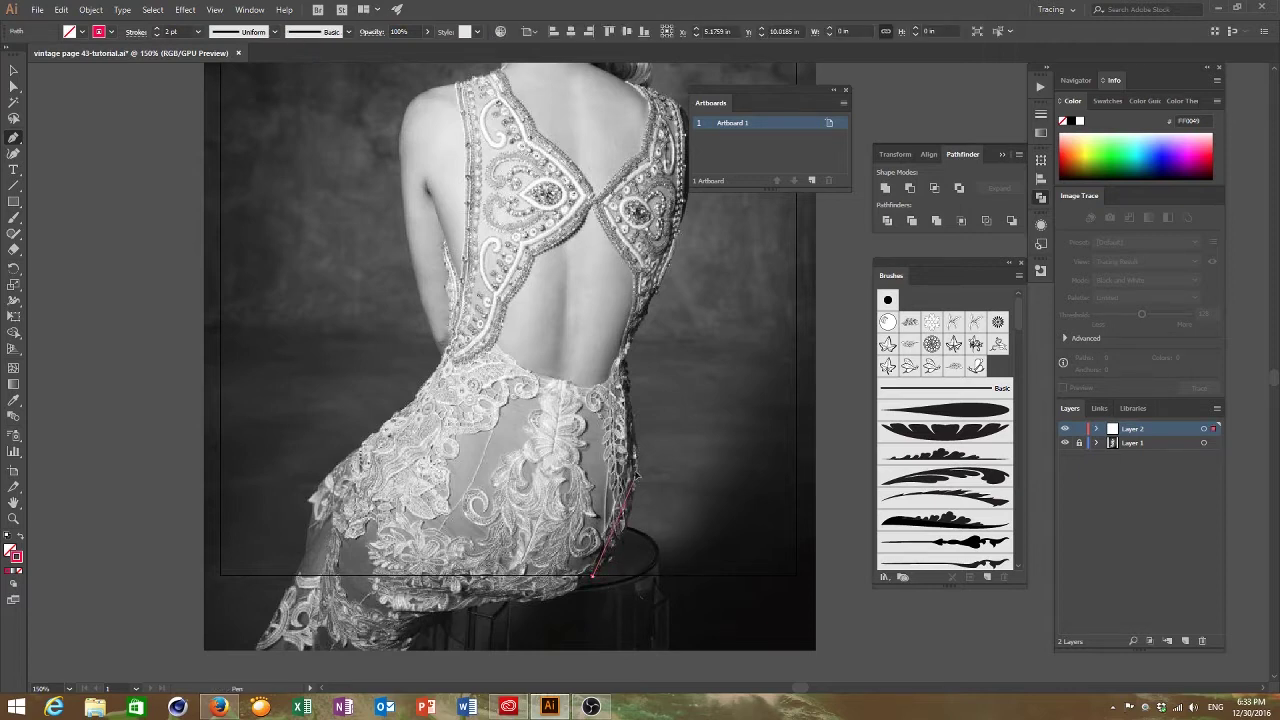
{"action": "left_click_drag", "start_coordinate": [634, 482], "coordinate": [658, 289]}
{"action": "scroll", "coordinate": [670, 285], "scroll_direction": "up", "scroll_amount": 3}
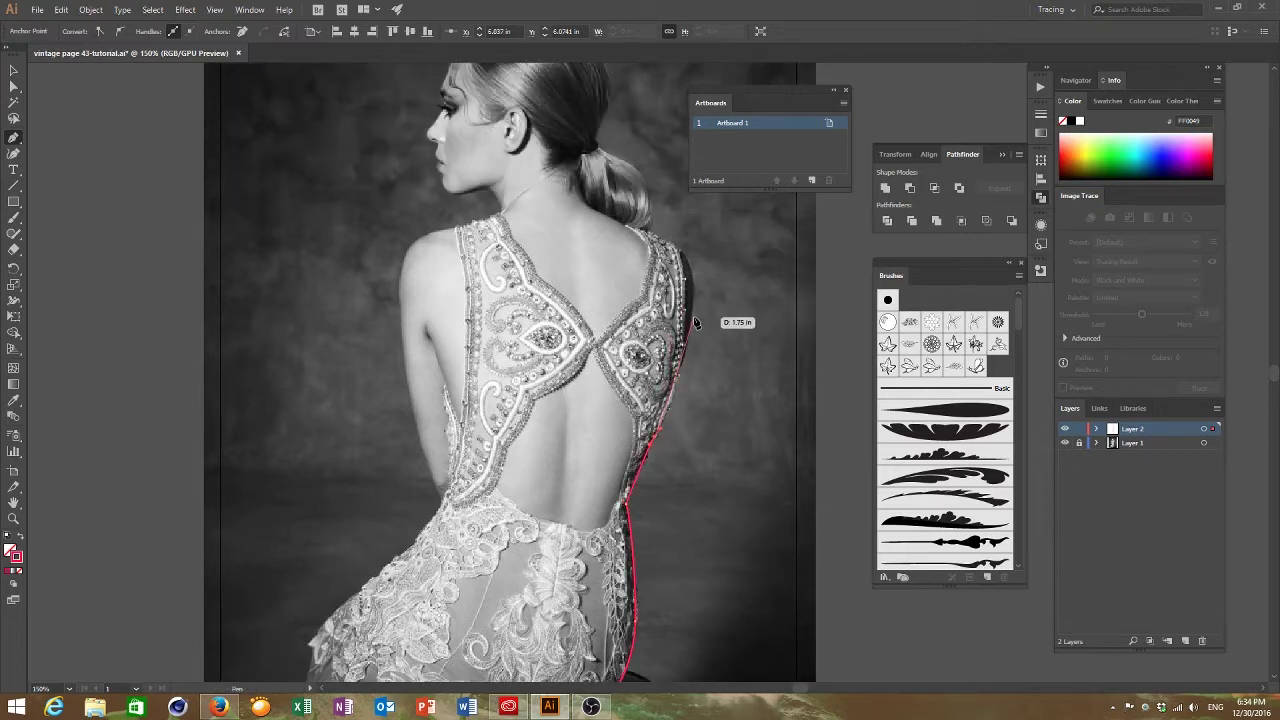
{"action": "left_click_drag", "start_coordinate": [680, 368], "coordinate": [656, 237]}
{"action": "left_click", "coordinate": [690, 268]}
{"action": "left_click", "coordinate": [648, 232]}
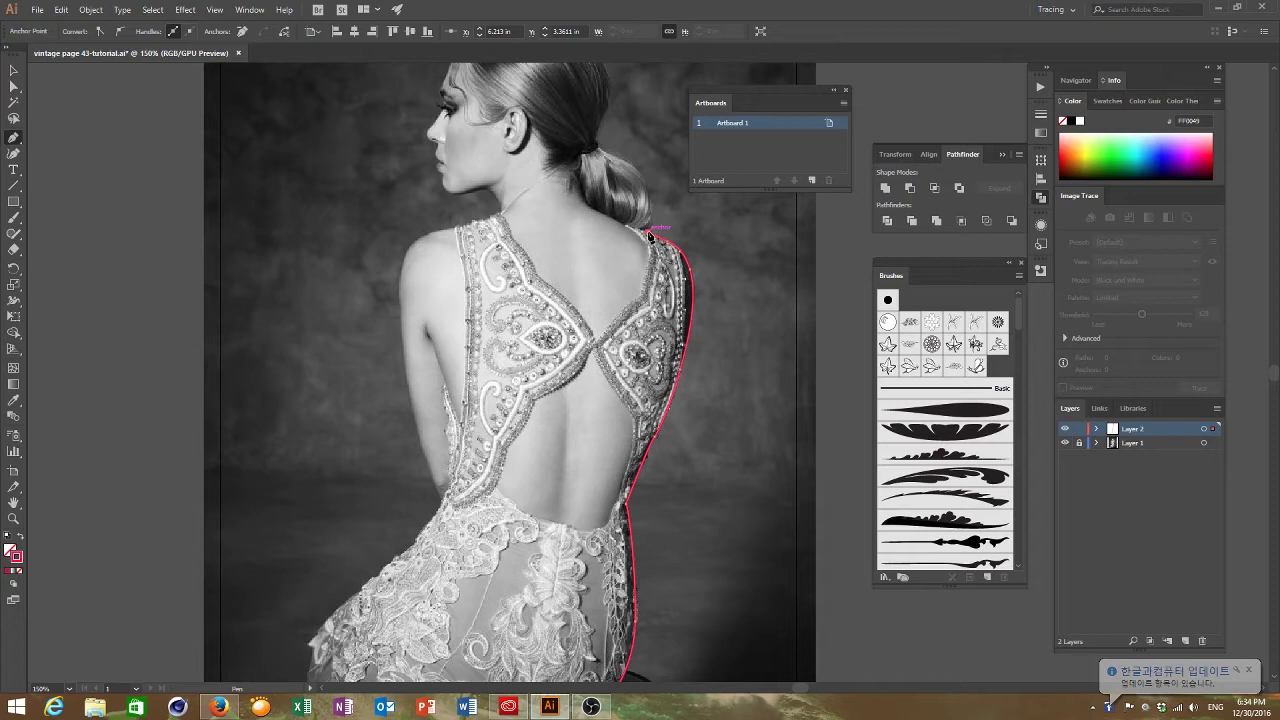
Continue the outline path from the shoulder around the ponytail and over the head to the forehead
{"action": "scroll", "coordinate": [650, 236], "scroll_direction": "up", "scroll_amount": 1}
{"action": "left_click_drag", "start_coordinate": [646, 254], "coordinate": [591, 199]}
{"action": "left_click", "coordinate": [599, 213]}
{"action": "left_click", "coordinate": [596, 204]}
{"action": "left_click_drag", "start_coordinate": [605, 135], "coordinate": [593, 101]}
{"action": "left_click_drag", "start_coordinate": [468, 102], "coordinate": [445, 168]}
{"action": "left_click", "coordinate": [472, 98]}
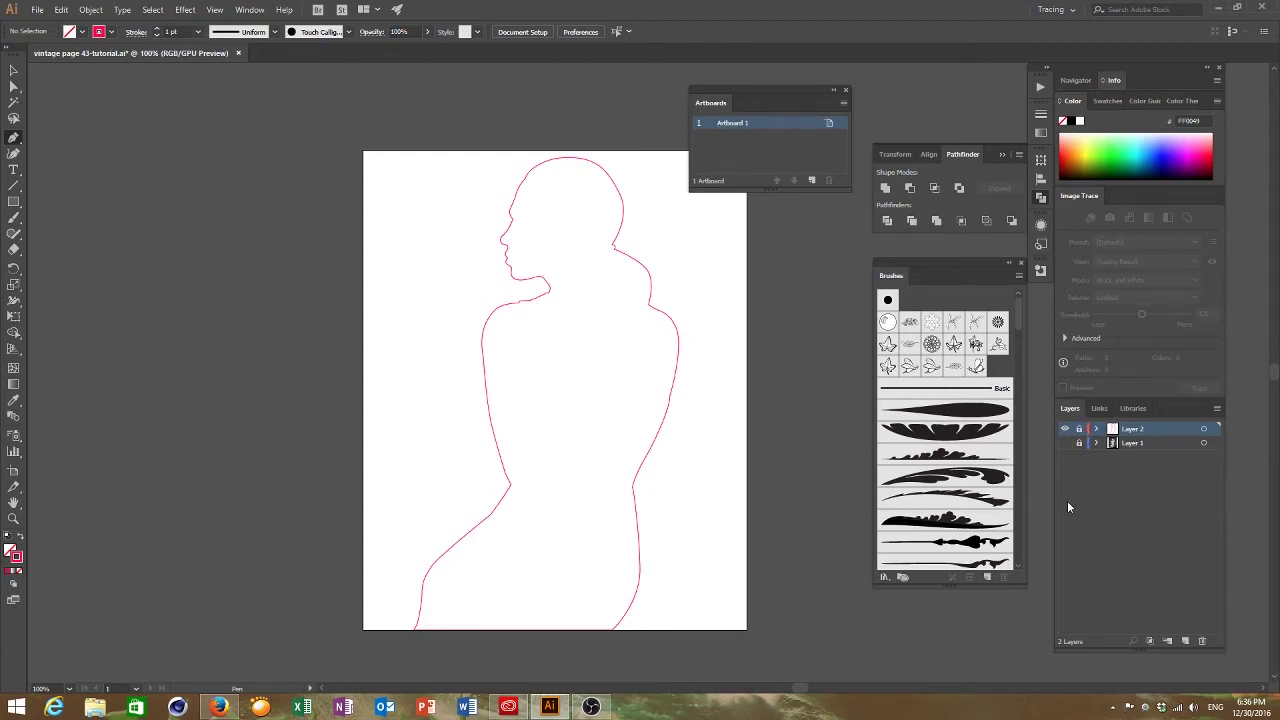
Add a new layer above the locked outline layer and make the reference photo on Layer 1 visible again
{"action": "left_click", "coordinate": [1186, 641]}
{"action": "left_click", "coordinate": [1064, 457]}
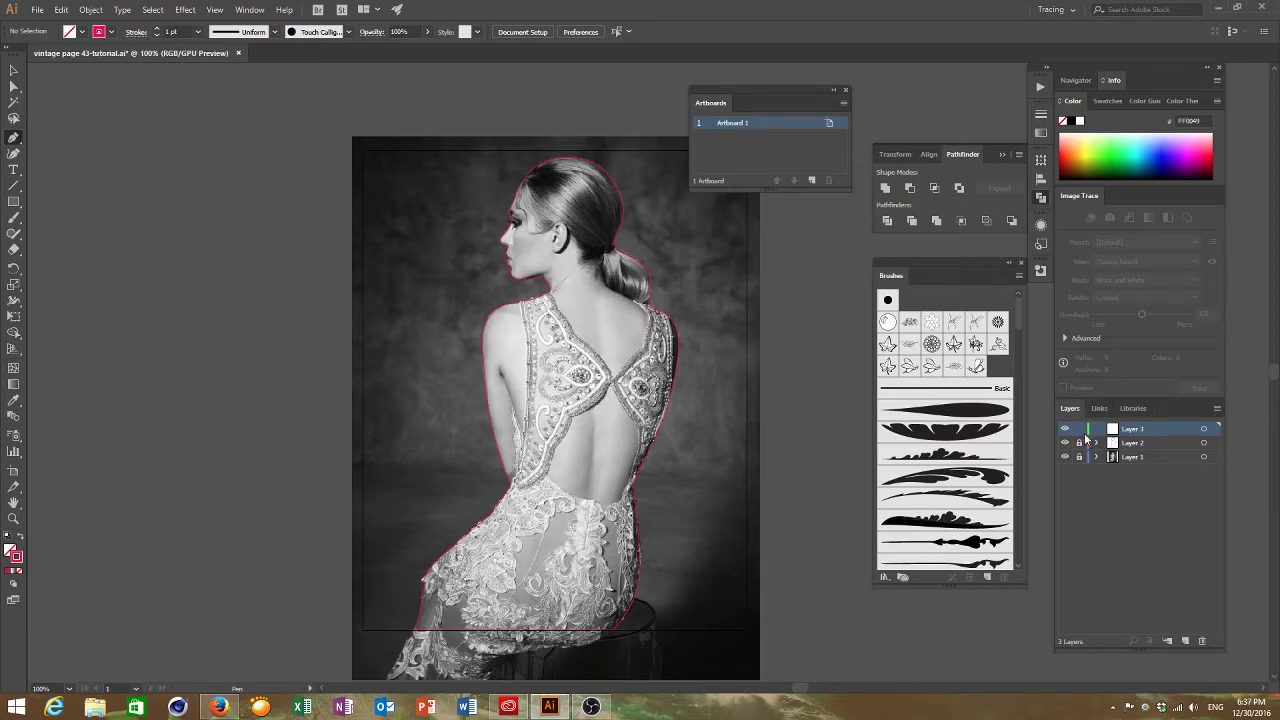
Trace the upper and lower lip lines on Layer 3 with the Pen tool, as separate open paths
{"action": "left_click", "coordinate": [13, 519]}
{"action": "left_click", "coordinate": [595, 270]}
{"action": "left_click", "coordinate": [665, 373]}
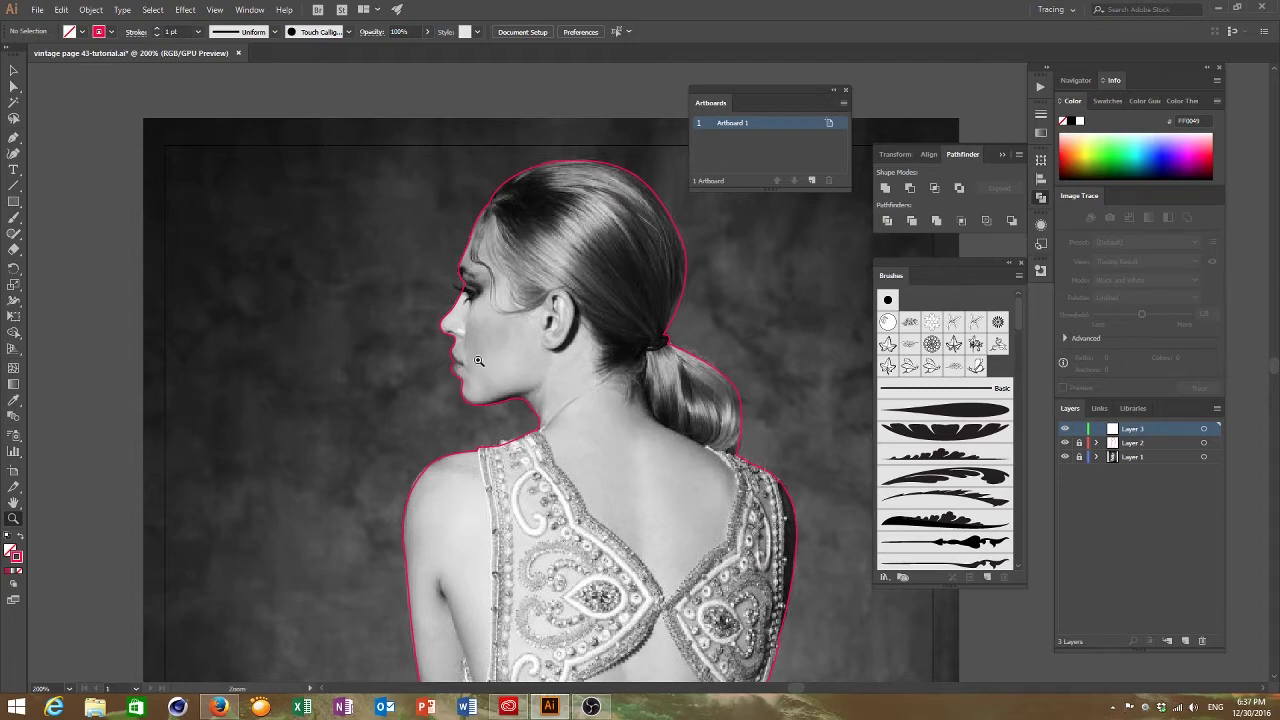
{"action": "left_click", "coordinate": [588, 378]}
{"action": "left_click", "coordinate": [594, 386]}
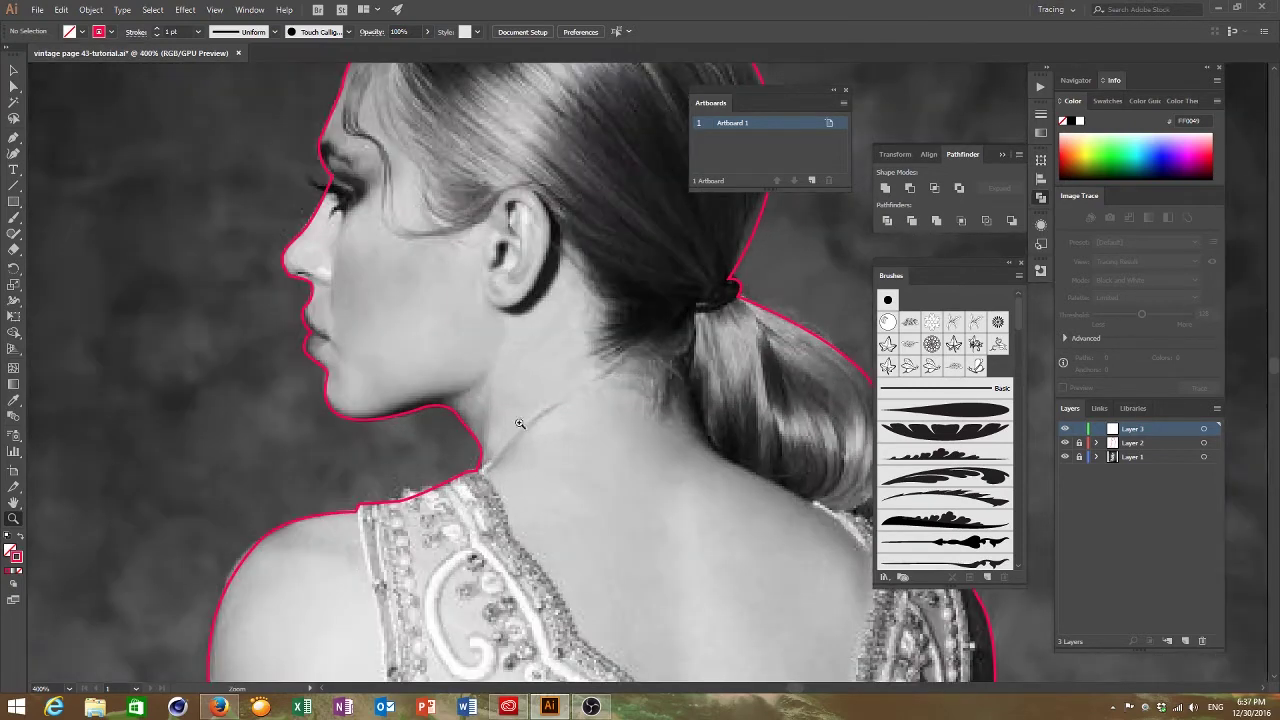
{"action": "left_click", "coordinate": [14, 140]}
{"action": "left_click_drag", "start_coordinate": [307, 312], "coordinate": [315, 331]}
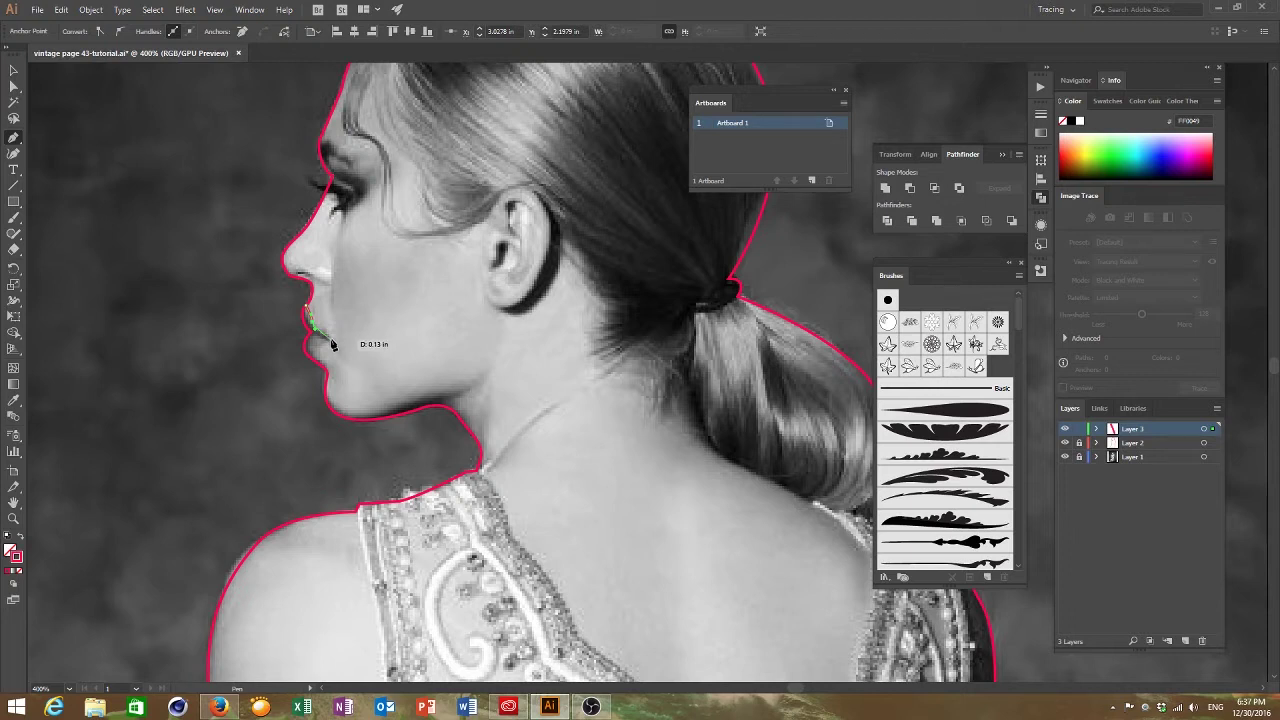
{"action": "left_click", "coordinate": [331, 340]}
{"action": "key", "text": "Escape"}
{"action": "left_click_drag", "start_coordinate": [310, 357], "coordinate": [335, 343]}
Trace the nostril, eye and eyebrow, and add the inner line of the mouth, as short Pen paths
{"action": "left_click_drag", "start_coordinate": [299, 272], "coordinate": [325, 291]}
{"action": "mouse_move", "coordinate": [330, 186]}
{"action": "left_mouse_down"}
{"action": "mouse_move", "coordinate": [380, 190]}
{"action": "mouse_move", "coordinate": [343, 181]}
{"action": "mouse_move", "coordinate": [340, 207]}
{"action": "left_mouse_up"}
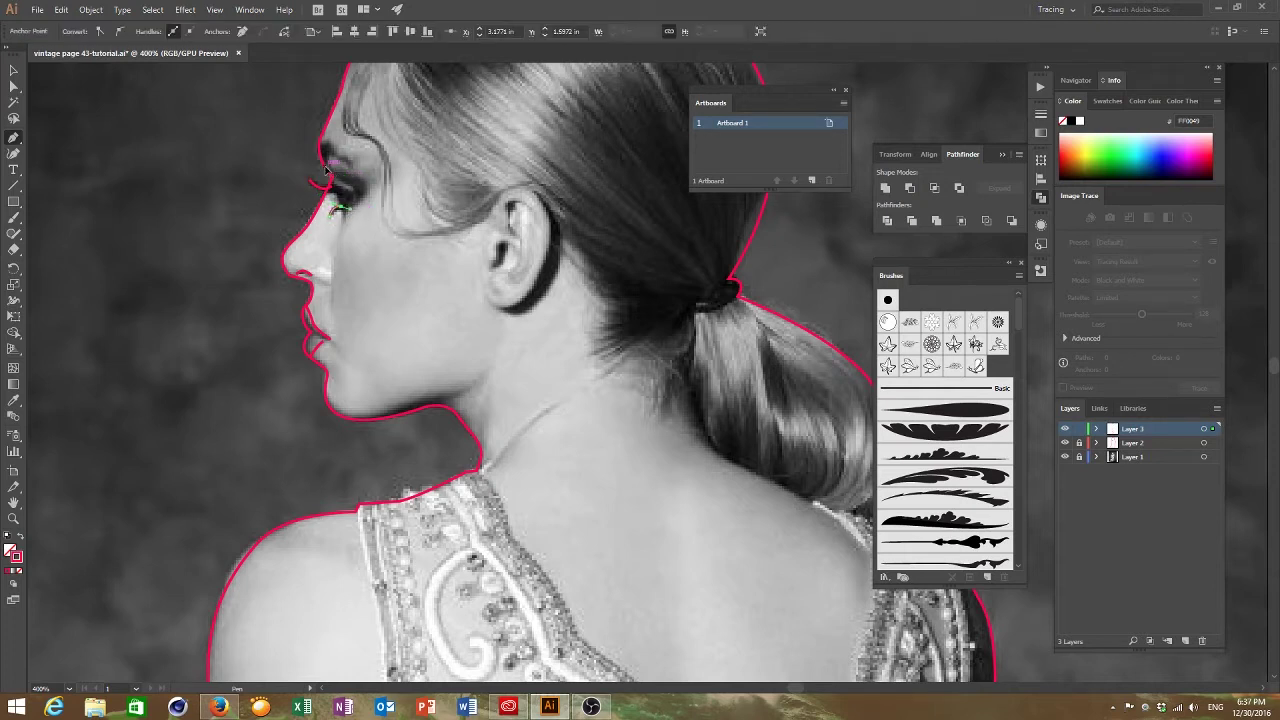
{"action": "mouse_move", "coordinate": [337, 159]}
{"action": "left_mouse_down"}
{"action": "mouse_move", "coordinate": [355, 165]}
{"action": "mouse_move", "coordinate": [316, 143]}
{"action": "mouse_move", "coordinate": [321, 152]}
{"action": "left_mouse_up"}
{"action": "left_click", "coordinate": [354, 169]}
{"action": "left_click", "coordinate": [311, 332]}
{"action": "left_click_drag", "start_coordinate": [327, 342], "coordinate": [334, 343]}
Trace the jawline toward the ear and the outer contour of the ear with the Pen tool
{"action": "left_click_drag", "start_coordinate": [443, 339], "coordinate": [443, 371]}
{"action": "left_click", "coordinate": [427, 439]}
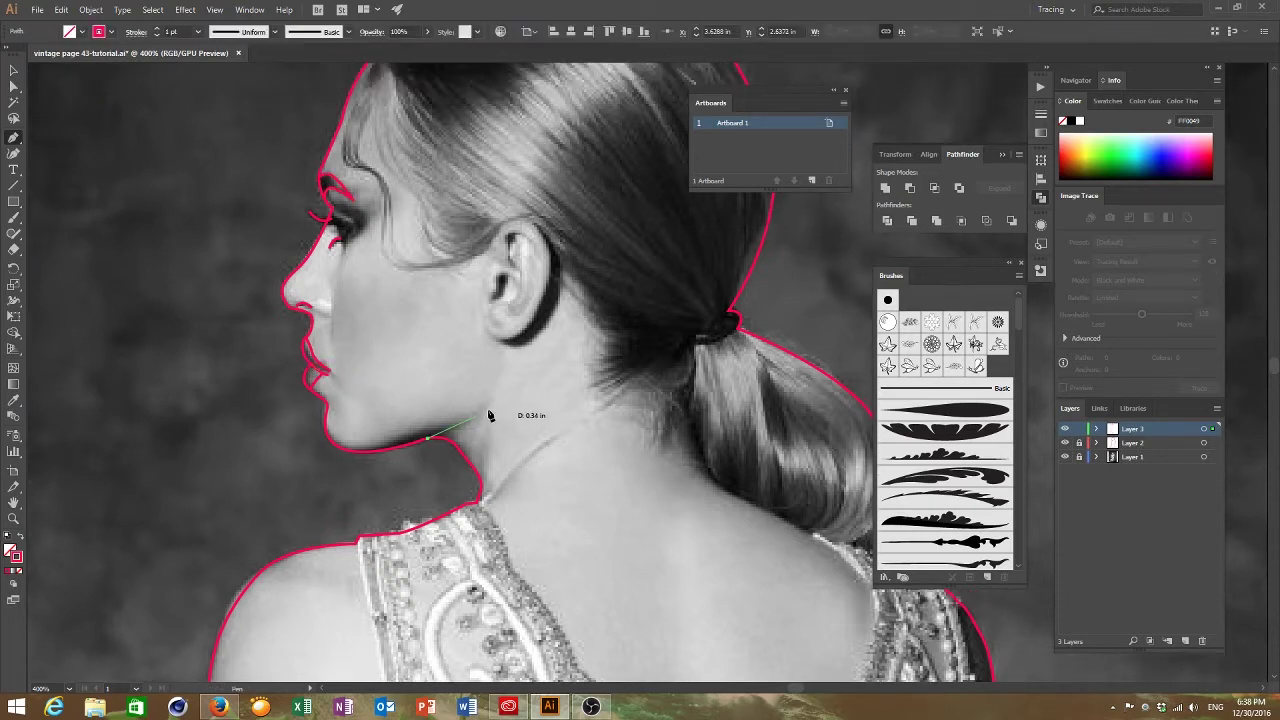
{"action": "key", "text": "ctrl+z"}
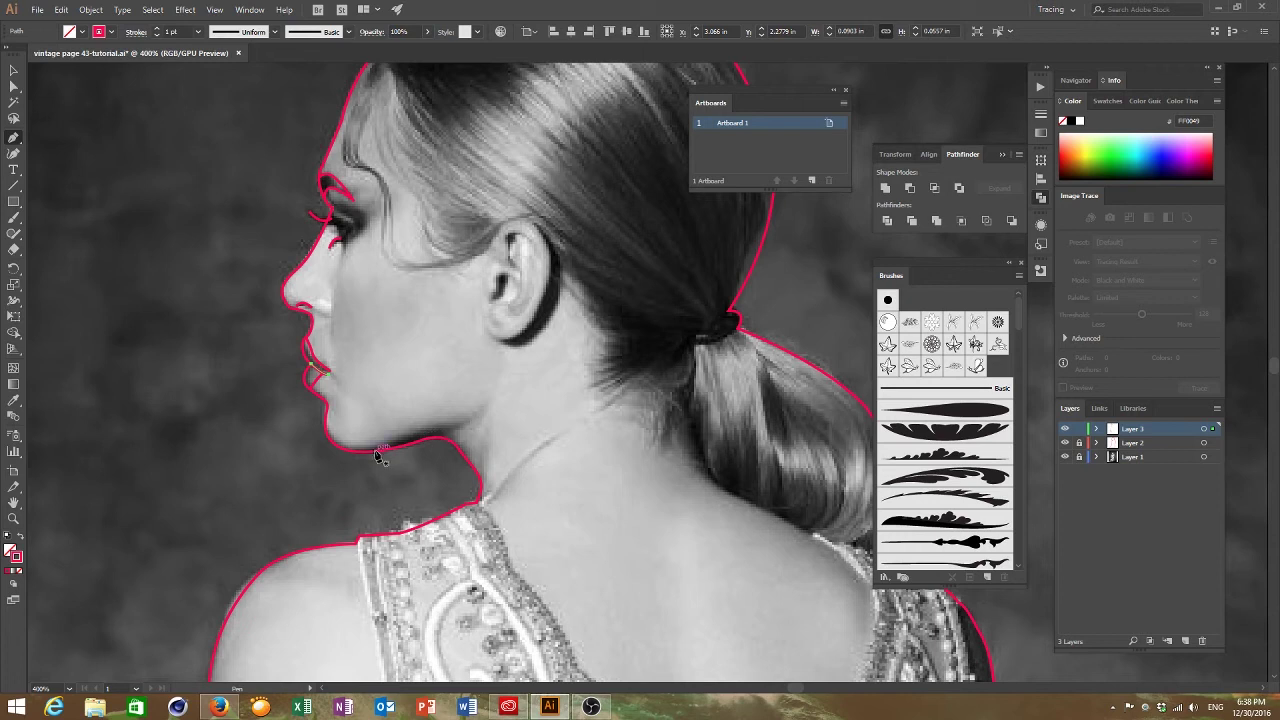
{"action": "left_click_drag", "start_coordinate": [490, 400], "coordinate": [533, 326]}
{"action": "left_click_drag", "start_coordinate": [550, 262], "coordinate": [485, 285]}
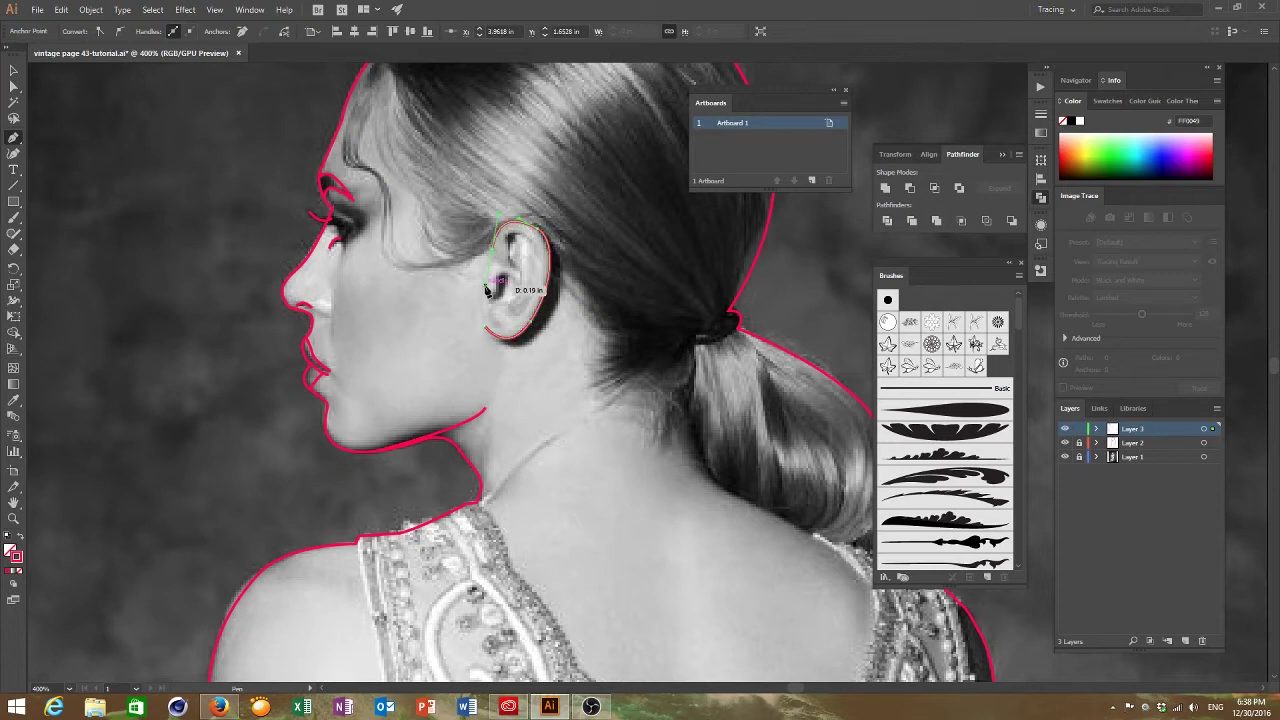
{"action": "scroll", "coordinate": [400, 200], "scroll_direction": "up", "scroll_amount": 2}
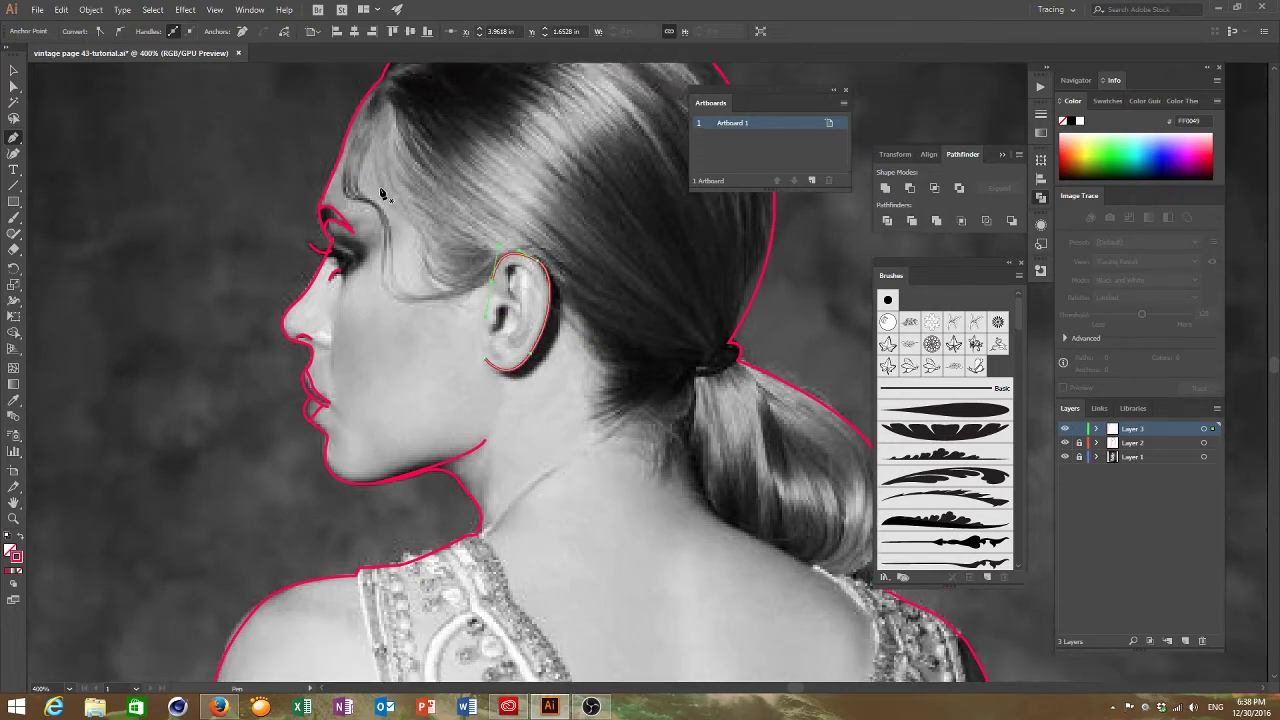
{"action": "scroll", "coordinate": [587, 267], "scroll_direction": "down", "scroll_amount": 1}
{"action": "scroll", "coordinate": [524, 242], "scroll_direction": "up", "scroll_amount": 1}
{"action": "key", "text": "ctrl+minus"}
{"action": "left_click_drag", "start_coordinate": [796, 688], "coordinate": [802, 688]}
{"action": "scroll", "coordinate": [463, 334], "scroll_direction": "down", "scroll_amount": 2}
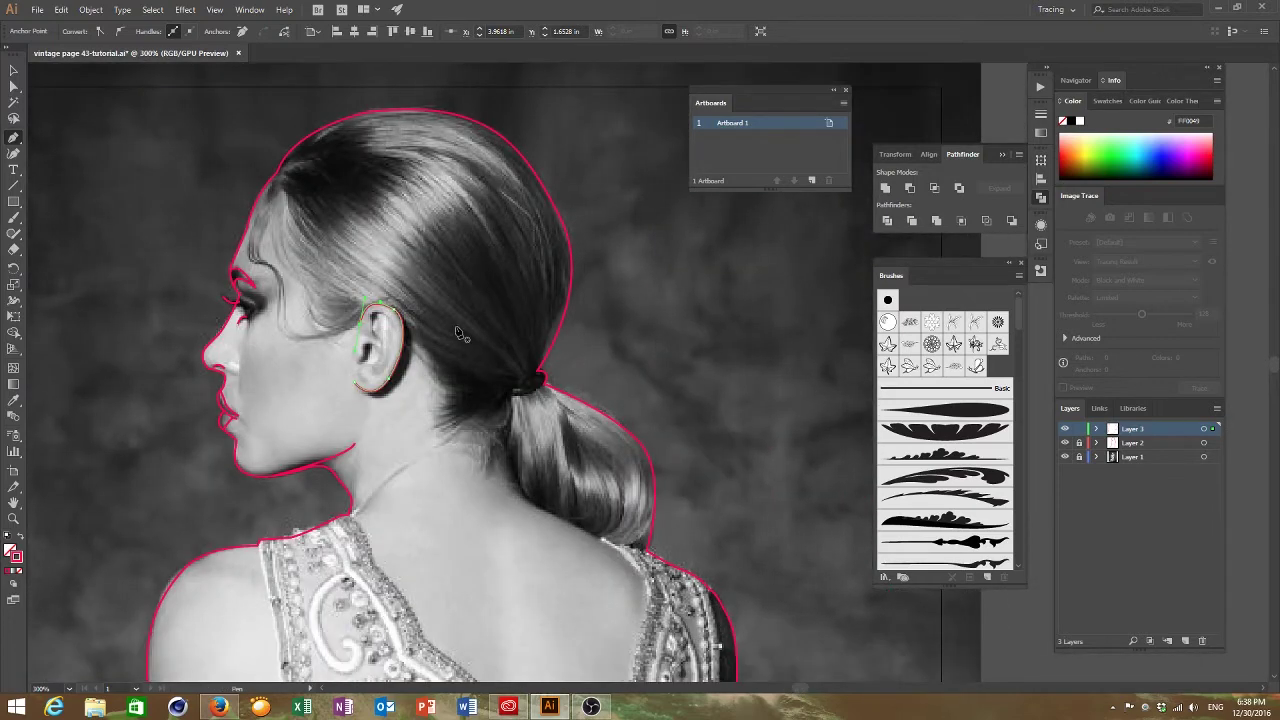
{"action": "scroll", "coordinate": [477, 333], "scroll_direction": "down", "scroll_amount": 2}
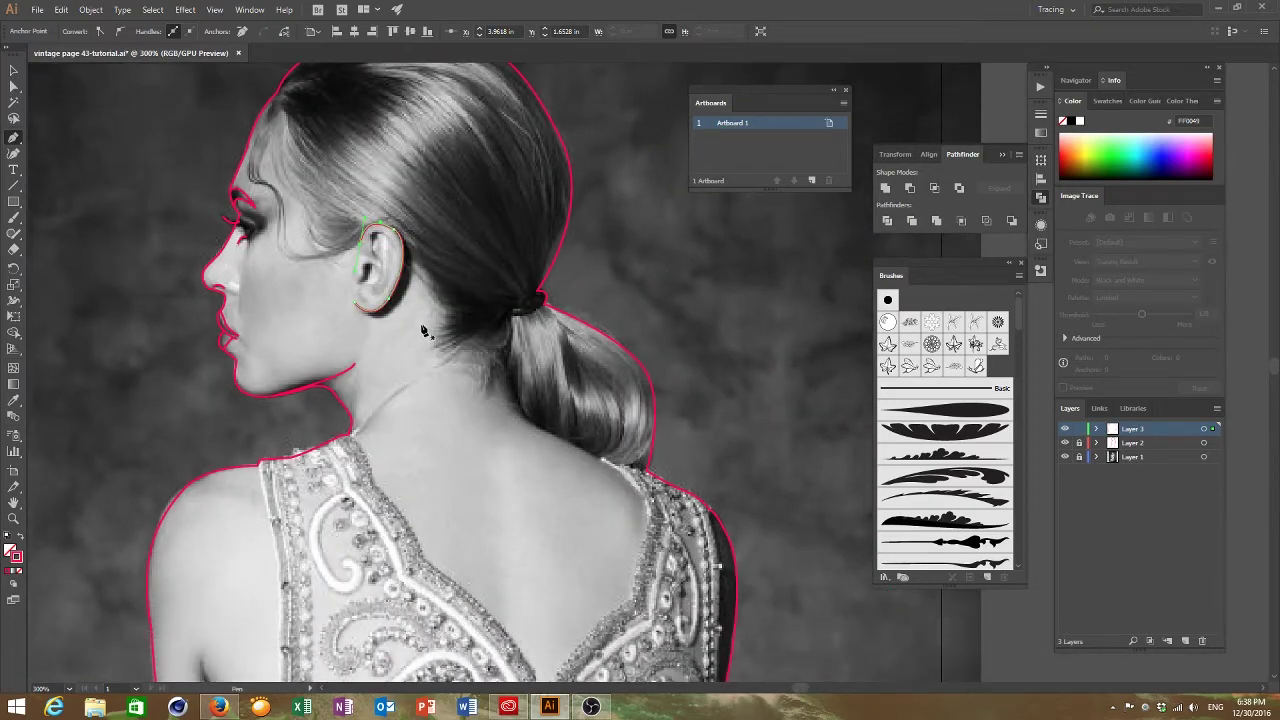
{"action": "left_click", "coordinate": [1078, 429]}
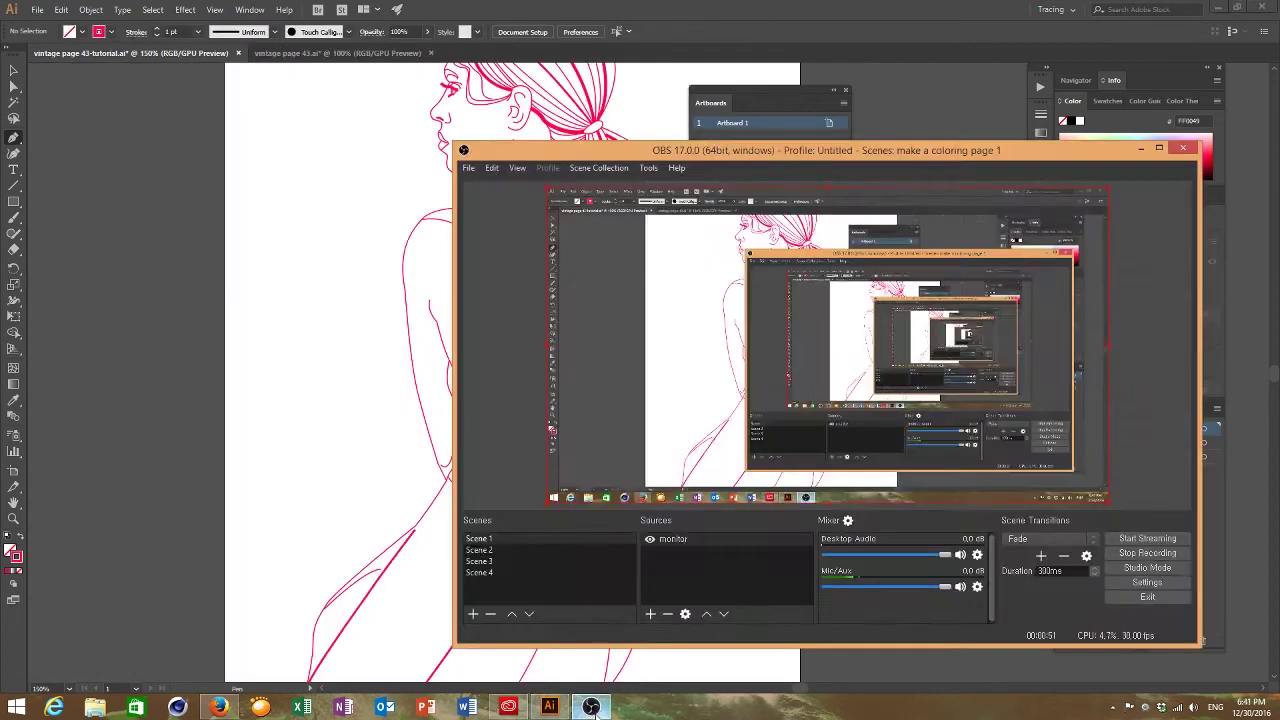
Put away the OBS window and look over the traced line drawing from the hair down to the skirt
{"action": "left_click", "coordinate": [590, 707]}
{"action": "scroll", "coordinate": [610, 446], "scroll_direction": "up", "scroll_amount": 3}
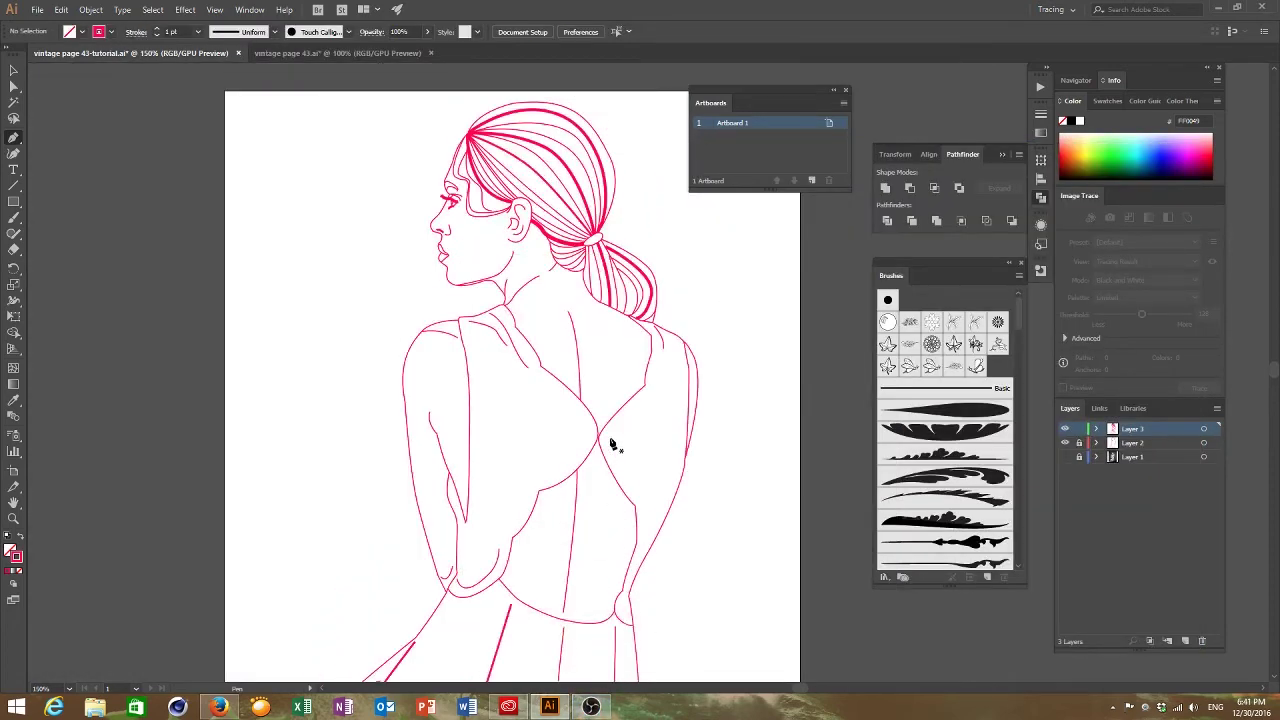
{"action": "scroll", "coordinate": [603, 365], "scroll_direction": "down", "scroll_amount": 5}
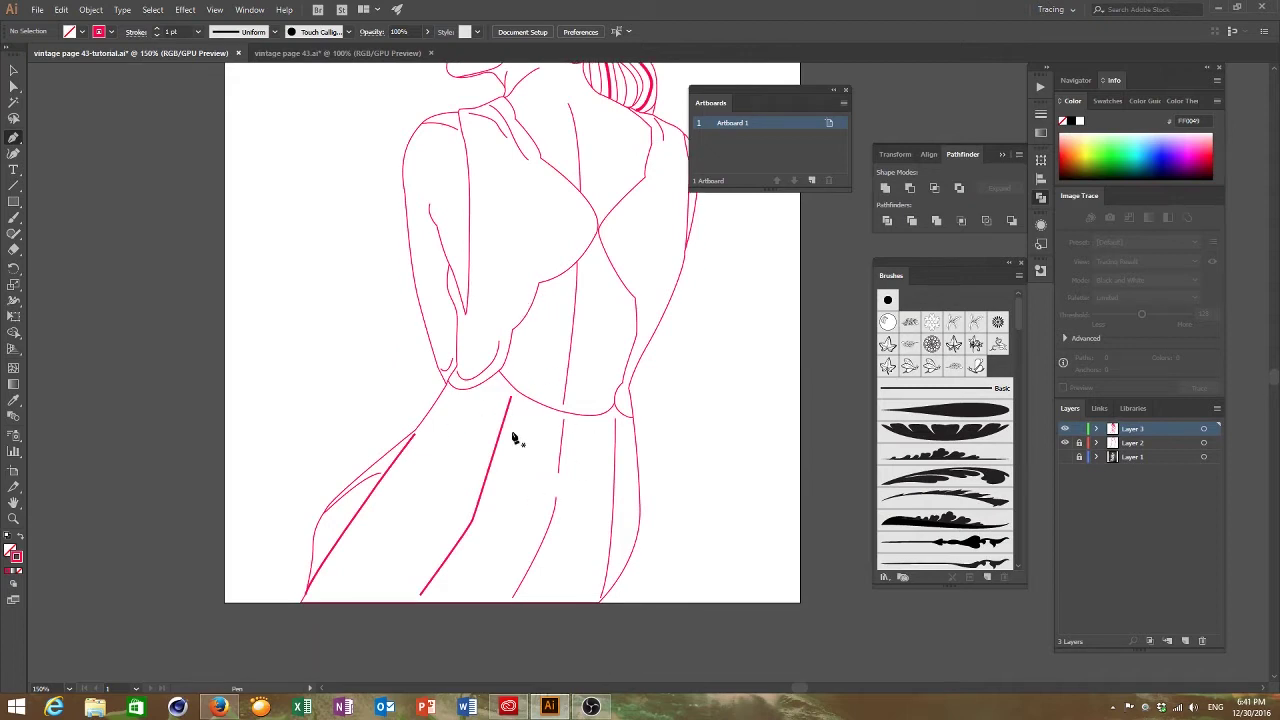
{"action": "scroll", "coordinate": [480, 430], "scroll_direction": "up", "scroll_amount": 5}
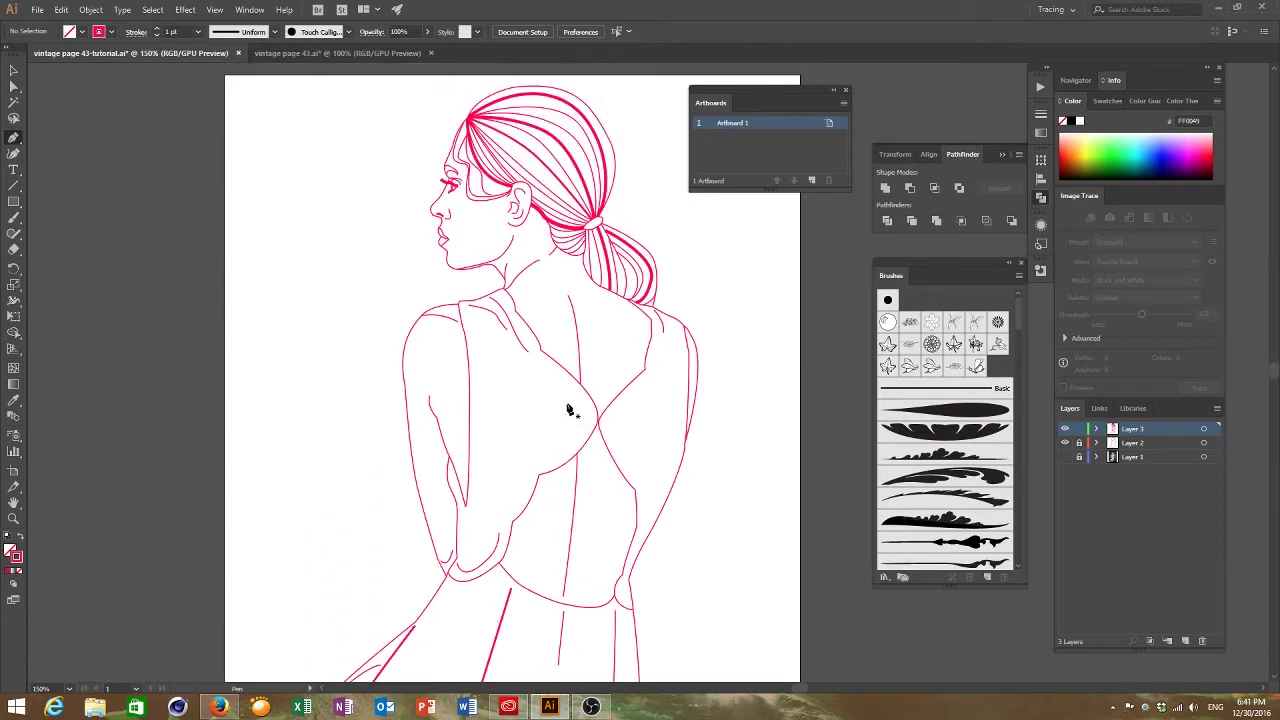
{"action": "scroll", "coordinate": [567, 410], "scroll_direction": "up", "scroll_amount": 1}
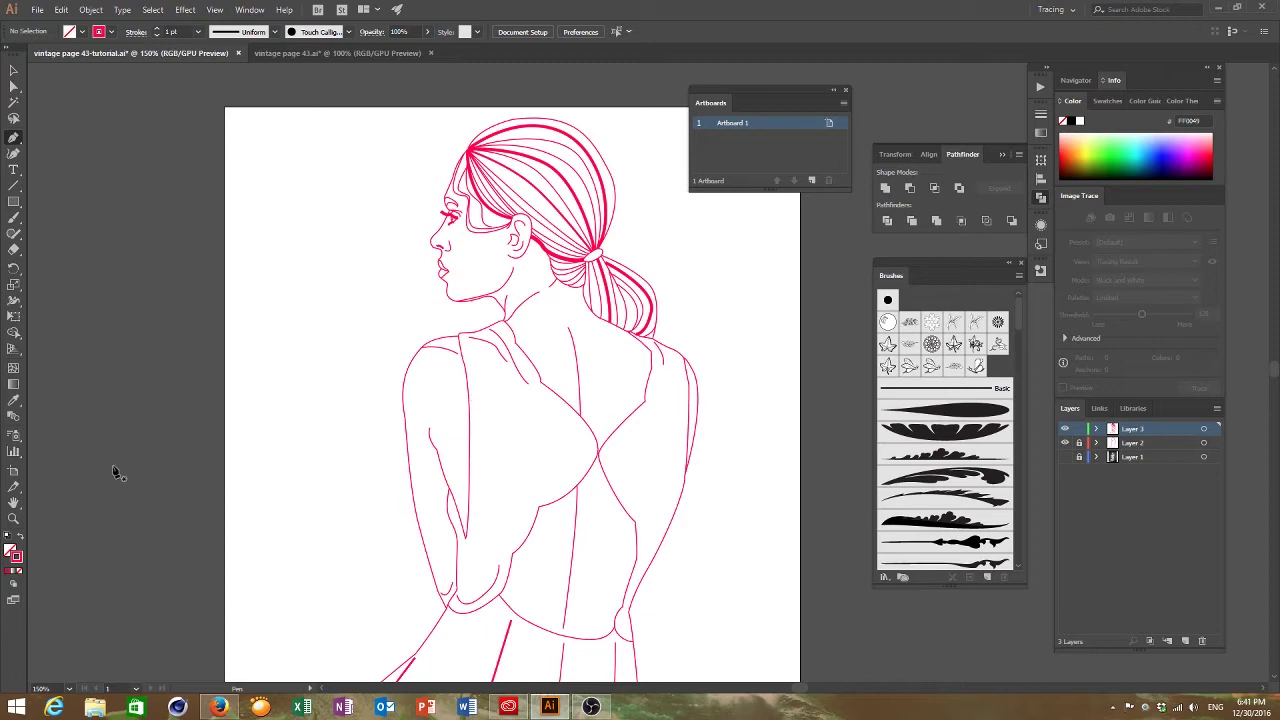
Apply Width Profile 1 to the short fold line on the dress's left shoulder strap so it tapers at both ends
{"action": "left_click", "coordinate": [14, 518]}
{"action": "left_click", "coordinate": [580, 362]}
{"action": "left_click", "coordinate": [624, 363]}
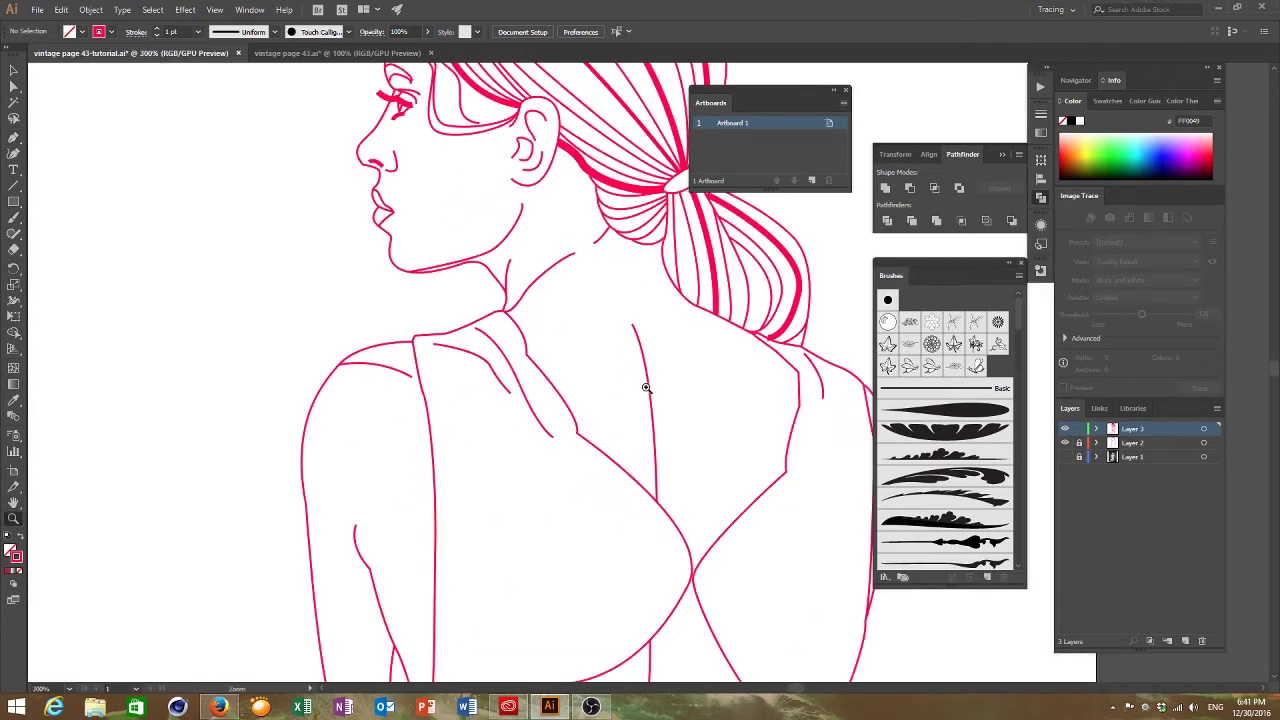
{"action": "left_click", "coordinate": [644, 382]}
{"action": "left_click", "coordinate": [660, 365]}
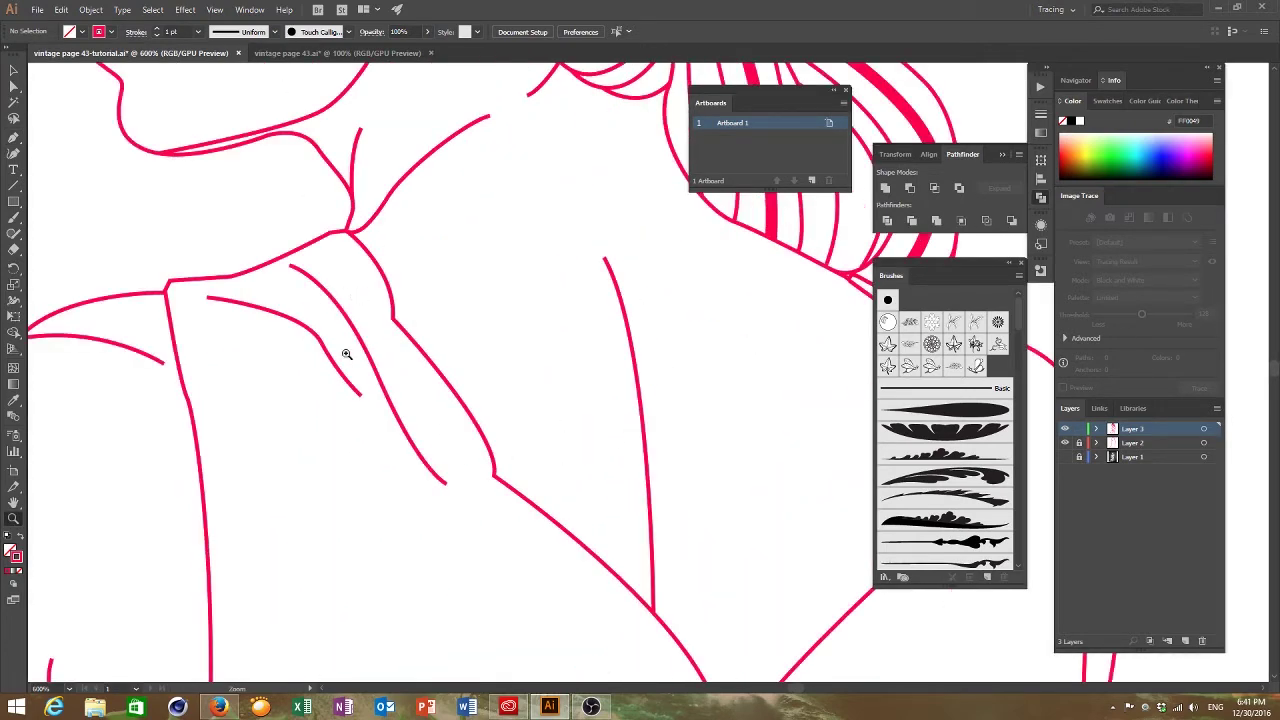
{"action": "left_click", "coordinate": [15, 71]}
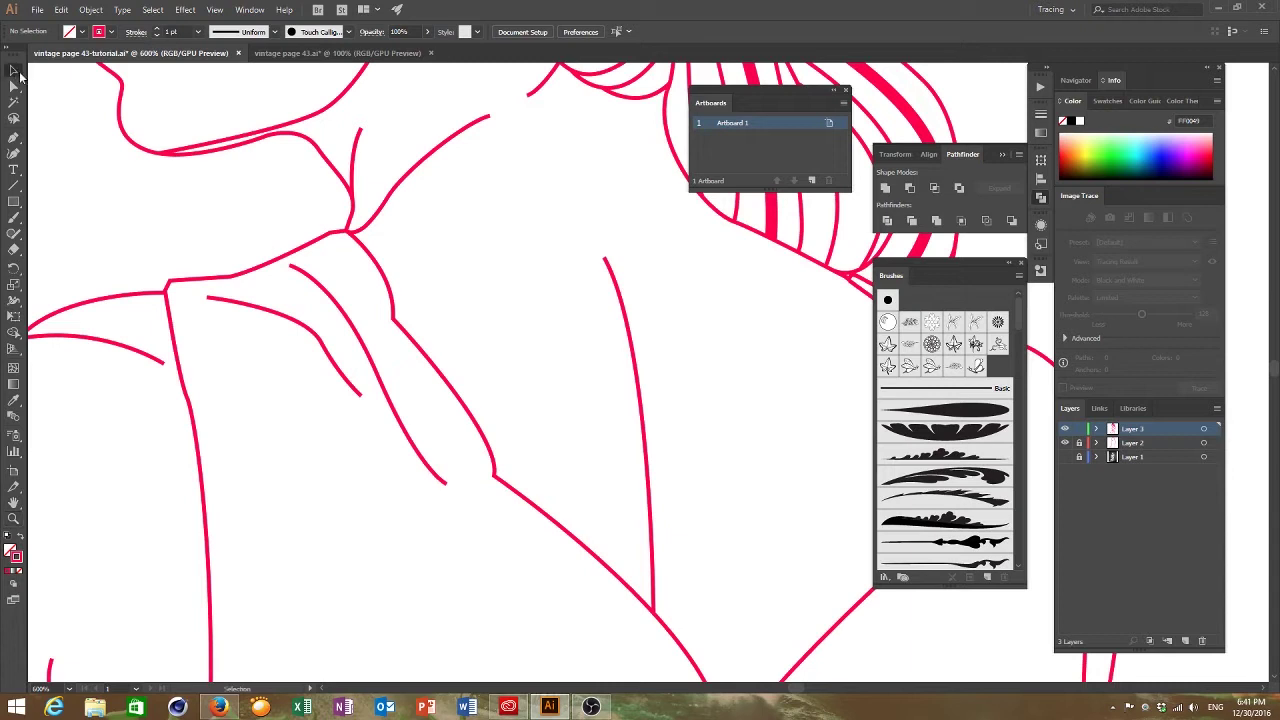
{"action": "left_click", "coordinate": [277, 313]}
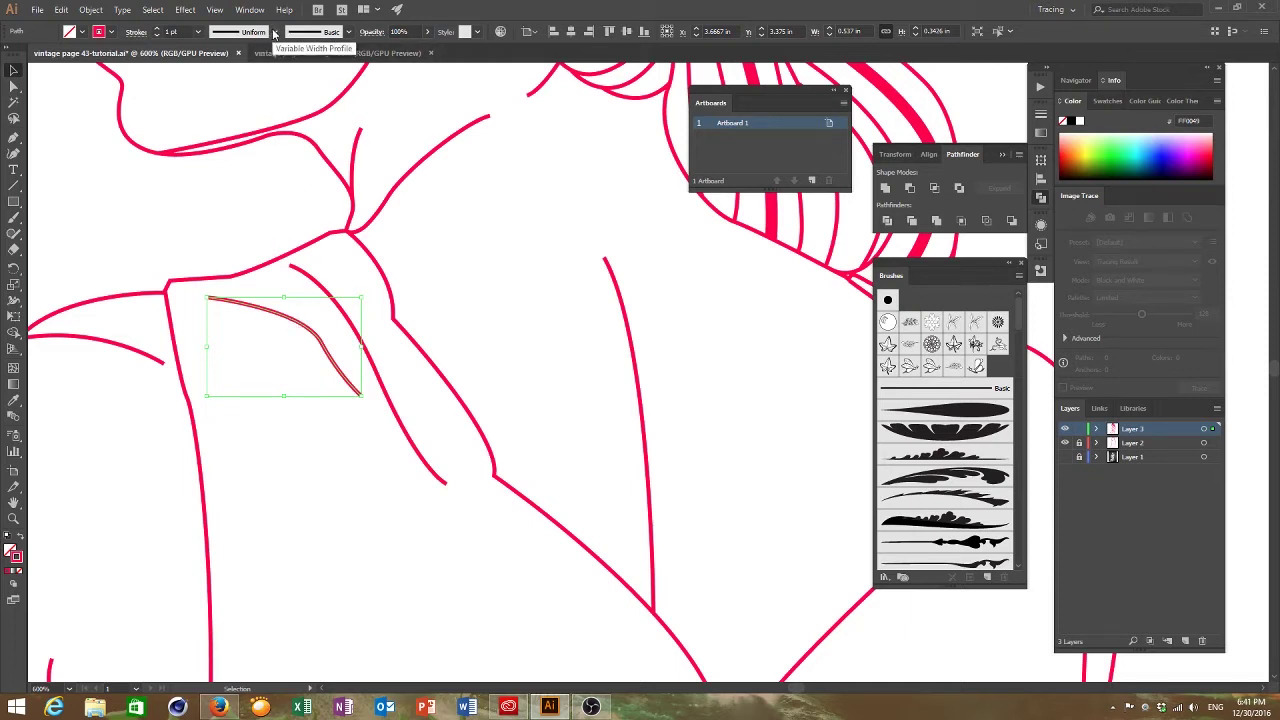
{"action": "left_click", "coordinate": [274, 33]}
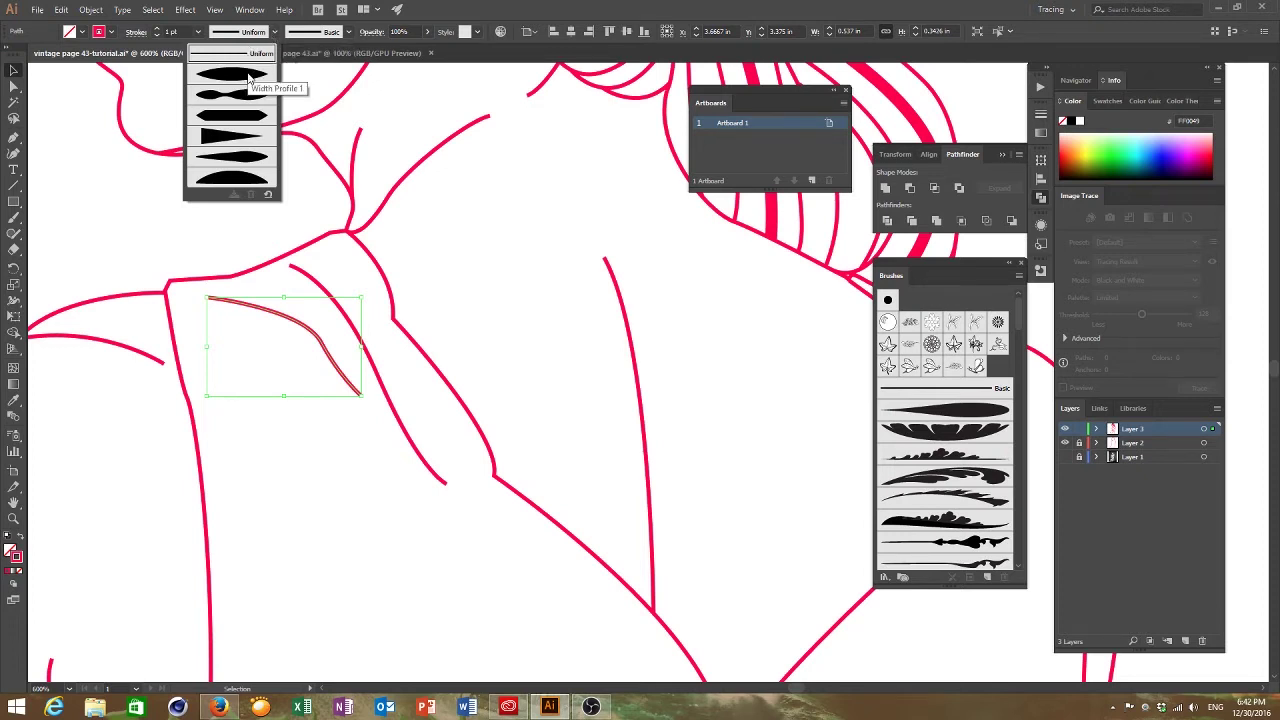
{"action": "left_click", "coordinate": [242, 155]}
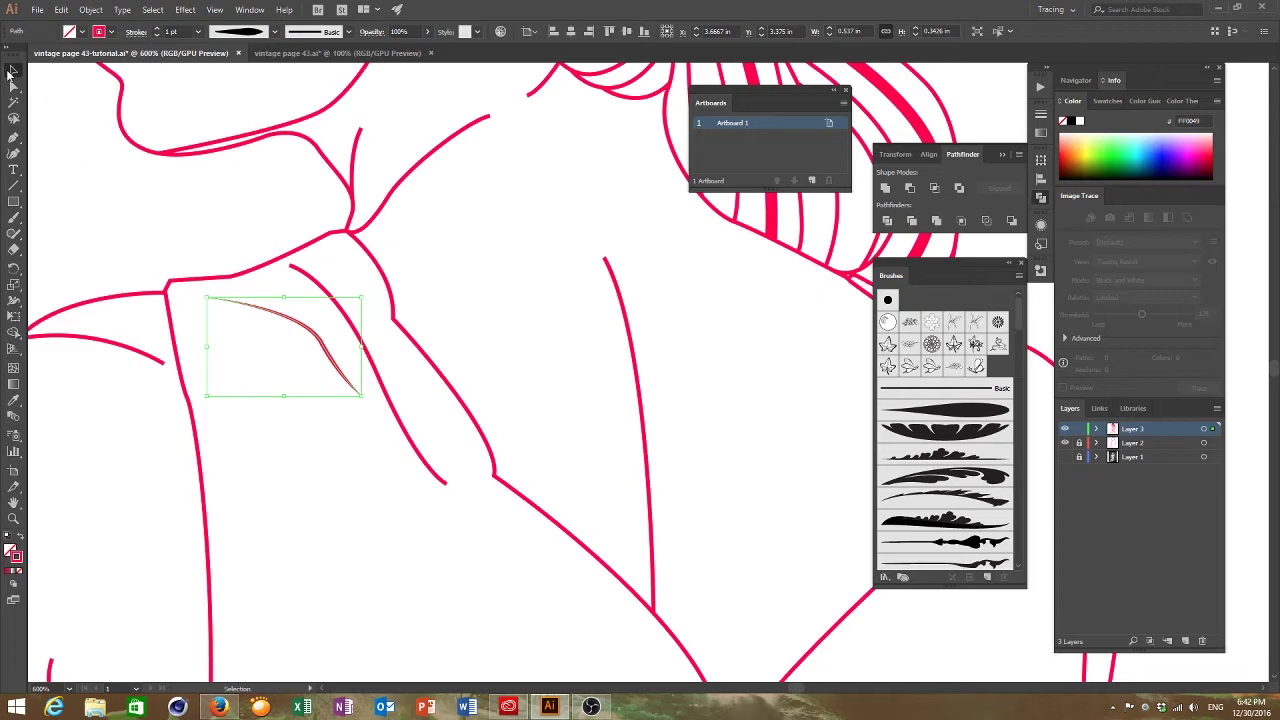
{"action": "left_click", "coordinate": [73, 133]}
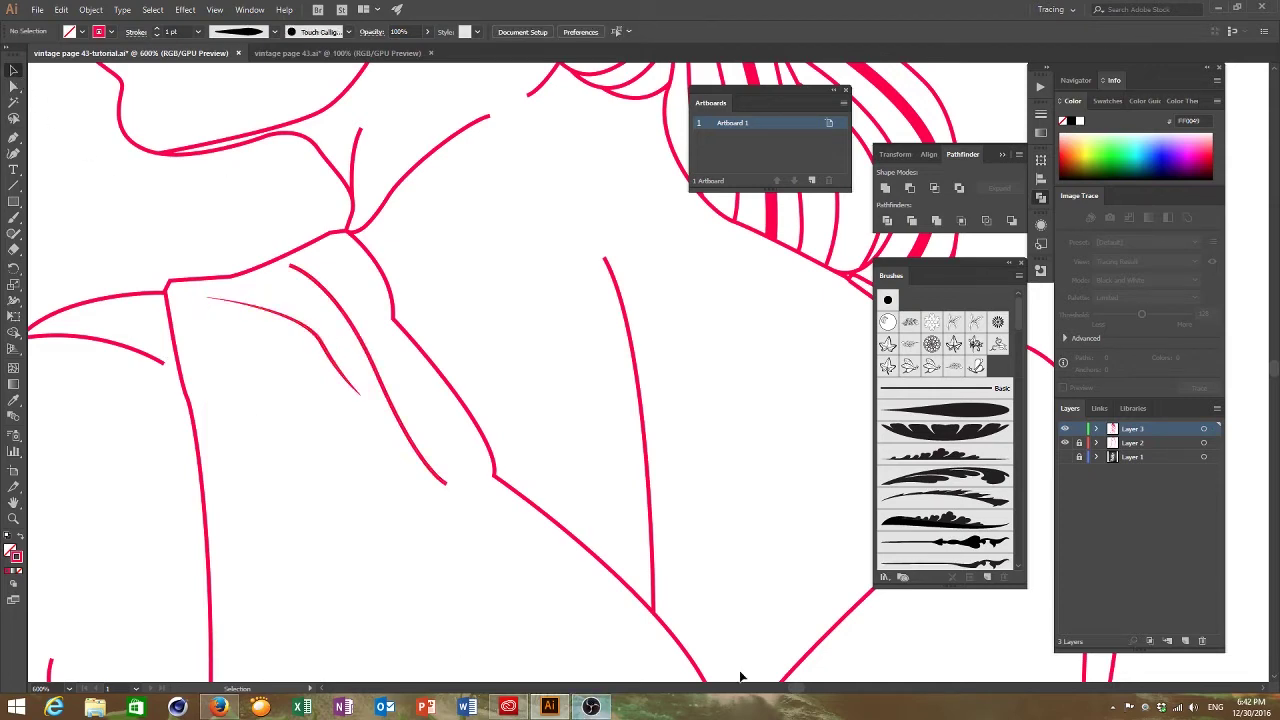
Give the curved line at the side of the nose the Width Profile 1 stroke shape
{"action": "scroll", "coordinate": [297, 394], "scroll_direction": "up", "scroll_amount": 5}
{"action": "left_click", "coordinate": [122, 312]}
{"action": "left_click", "coordinate": [258, 31]}
{"action": "left_click", "coordinate": [237, 155]}
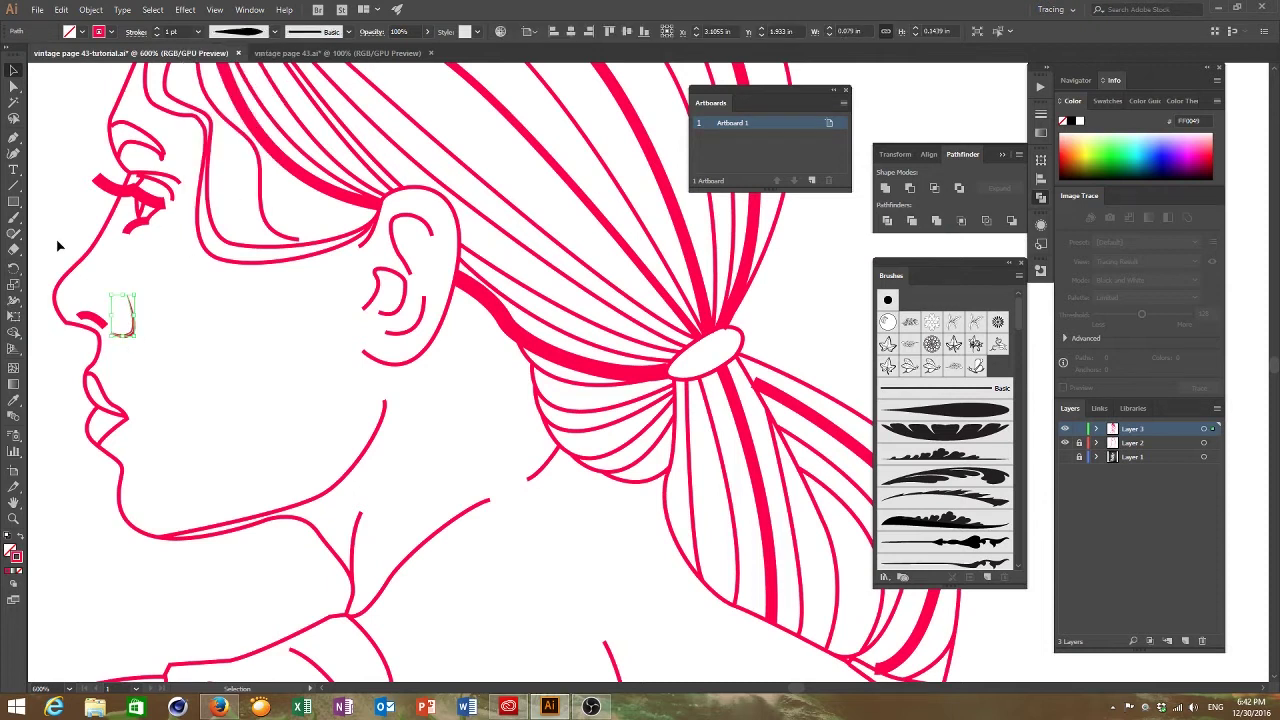
{"action": "left_click", "coordinate": [58, 244]}
Give the thick upper eyelash line a variable width profile that tapers toward its front tip
{"action": "left_click", "coordinate": [123, 192]}
{"action": "left_click", "coordinate": [247, 31]}
{"action": "left_click", "coordinate": [233, 146]}
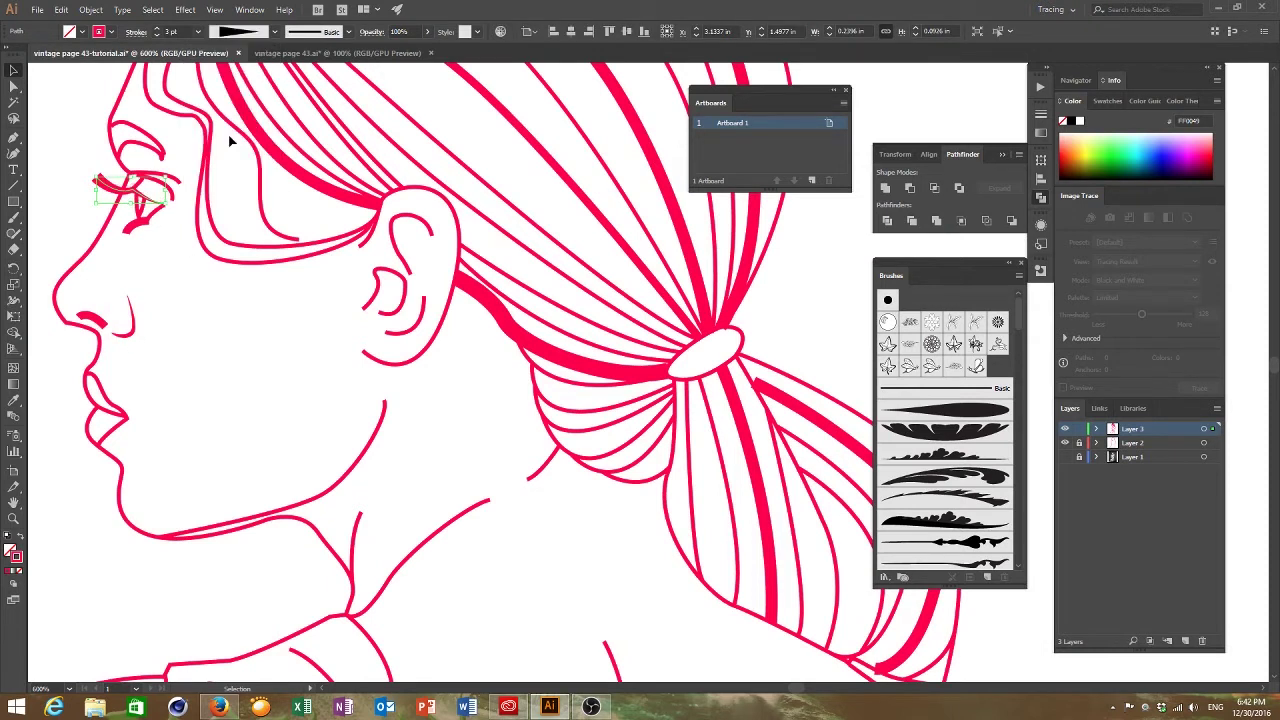
{"action": "left_click", "coordinate": [242, 31]}
{"action": "left_click", "coordinate": [240, 148]}
{"action": "left_click", "coordinate": [88, 132]}
Apply the wedge-shaped Width Profile 4 to the 2 pt line beneath the eye
{"action": "left_click", "coordinate": [138, 227]}
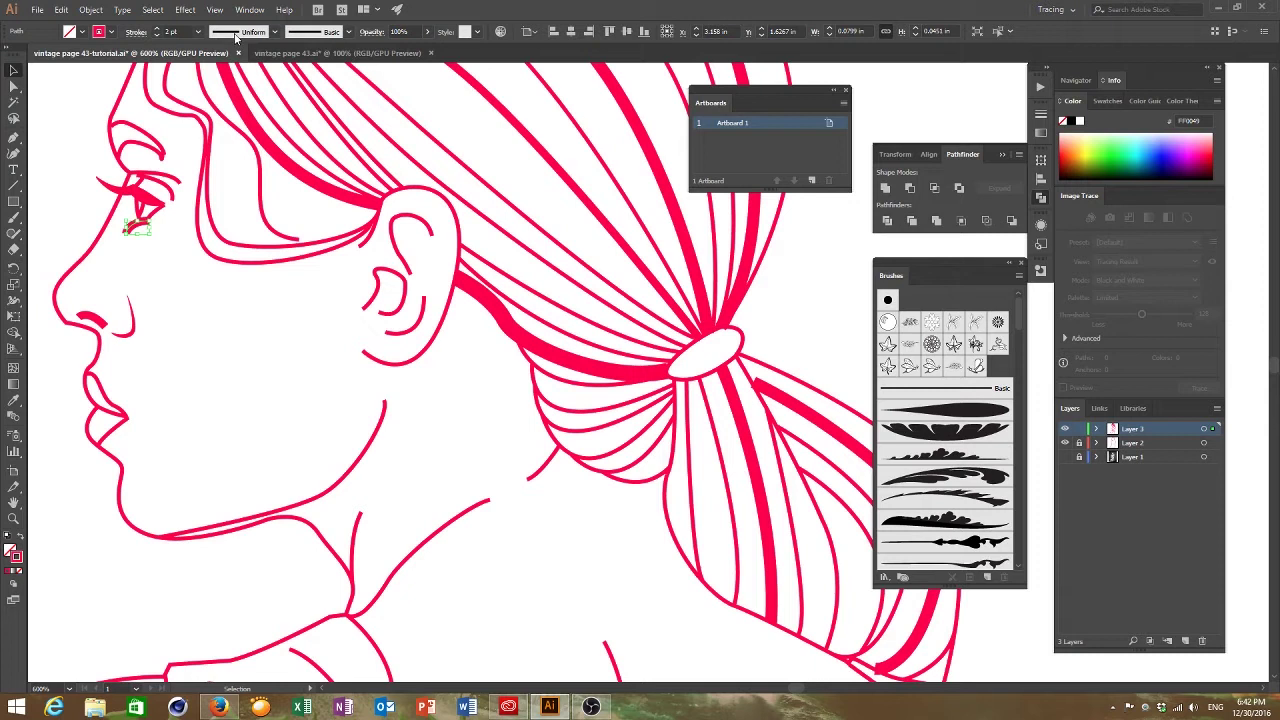
{"action": "left_click", "coordinate": [238, 32]}
{"action": "left_click", "coordinate": [239, 153]}
{"action": "left_click", "coordinate": [225, 31]}
{"action": "left_click", "coordinate": [231, 133]}
{"action": "left_click", "coordinate": [55, 140]}
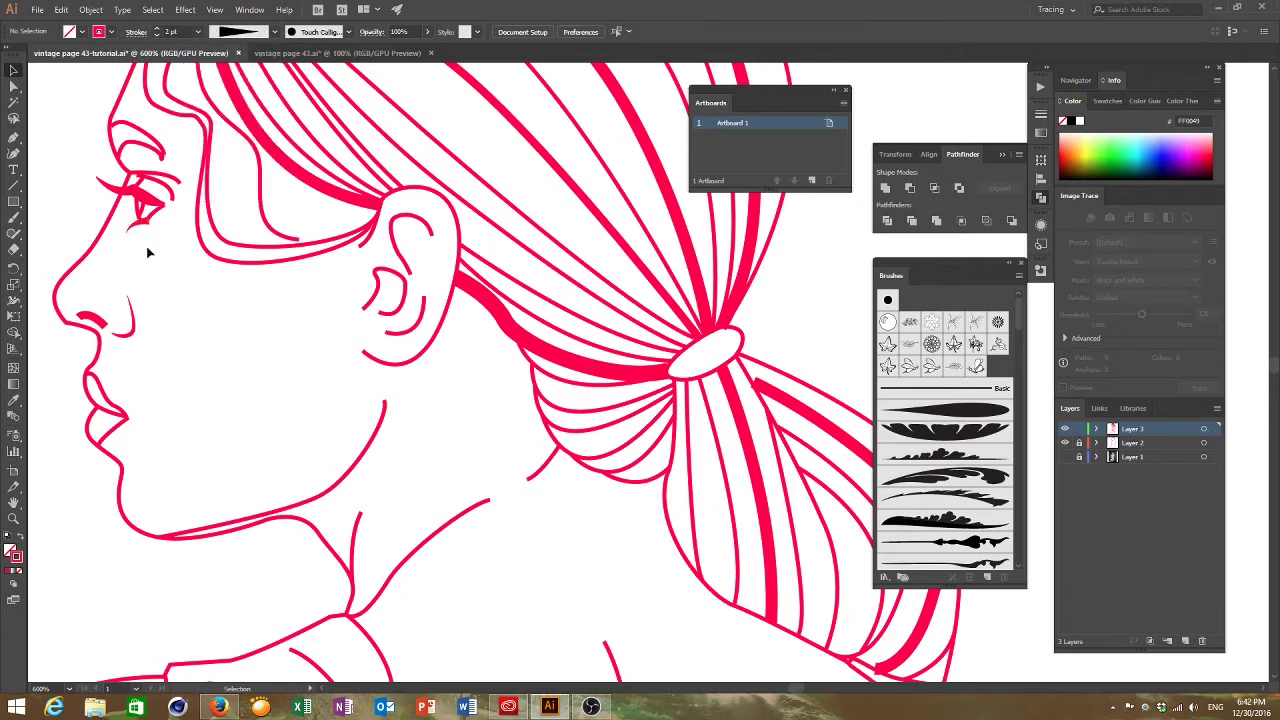
Taper the middle and upper inner ear curves at both ends with Width Profile 1
{"action": "left_click", "coordinate": [367, 300]}
{"action": "left_click", "coordinate": [242, 31]}
{"action": "left_click", "coordinate": [253, 135]}
{"action": "left_click", "coordinate": [325, 221]}
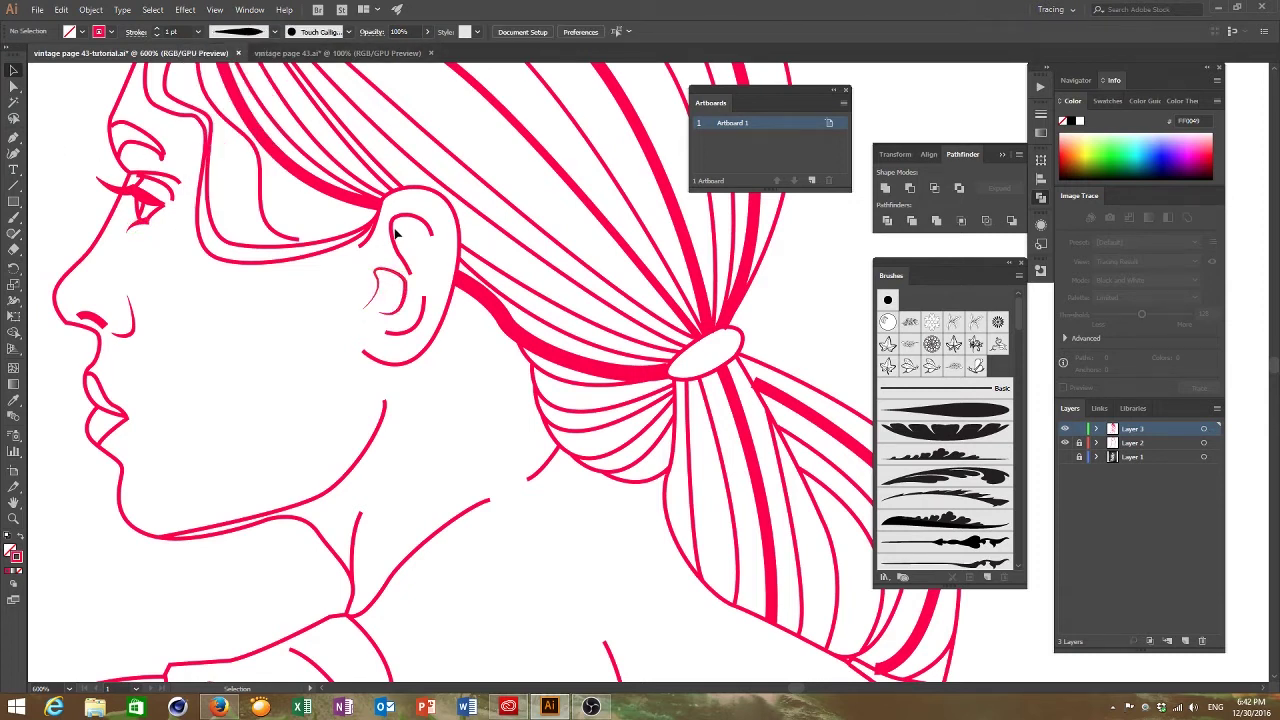
{"action": "left_click", "coordinate": [396, 231]}
{"action": "left_click", "coordinate": [240, 31]}
{"action": "left_click", "coordinate": [238, 78]}
{"action": "left_click", "coordinate": [335, 235]}
Taper the lower inner ear line and the ear's outer contour with a variable width profile
{"action": "left_click", "coordinate": [400, 340]}
{"action": "left_click", "coordinate": [242, 31]}
{"action": "left_click", "coordinate": [250, 143]}
{"action": "left_click", "coordinate": [389, 367]}
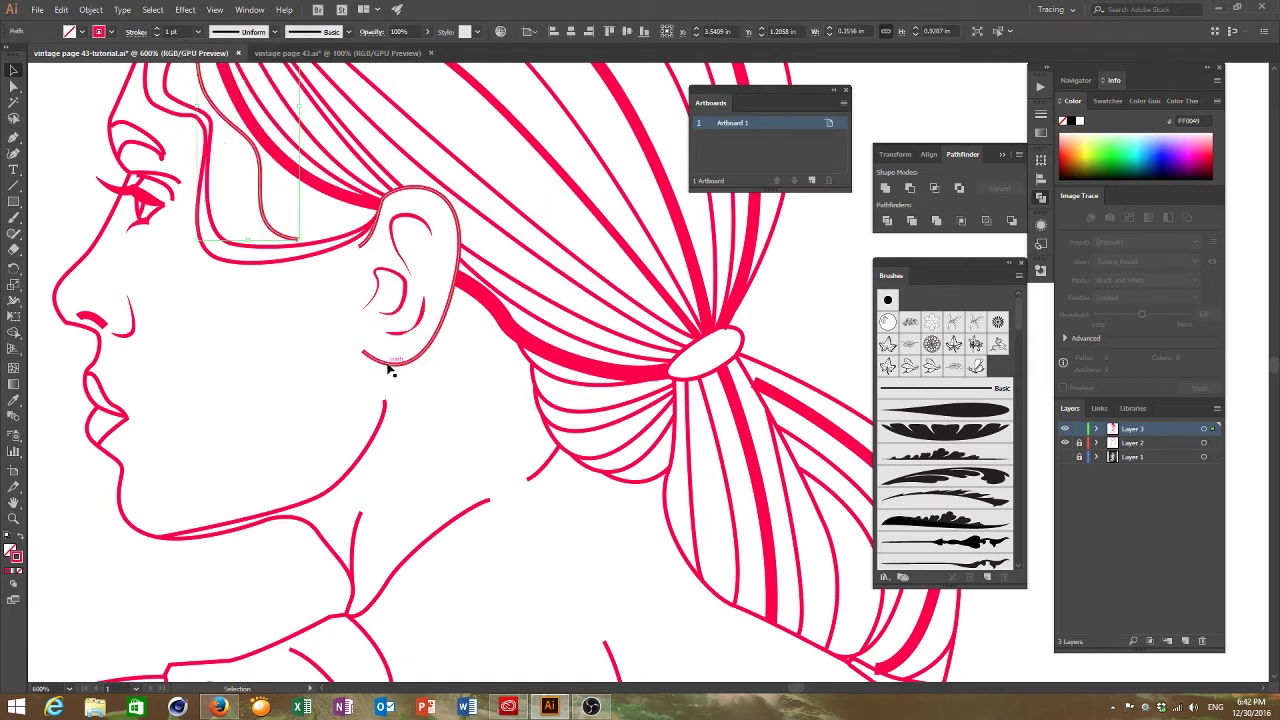
{"action": "left_click", "coordinate": [242, 31]}
{"action": "left_click", "coordinate": [250, 140]}
{"action": "left_click", "coordinate": [297, 300]}
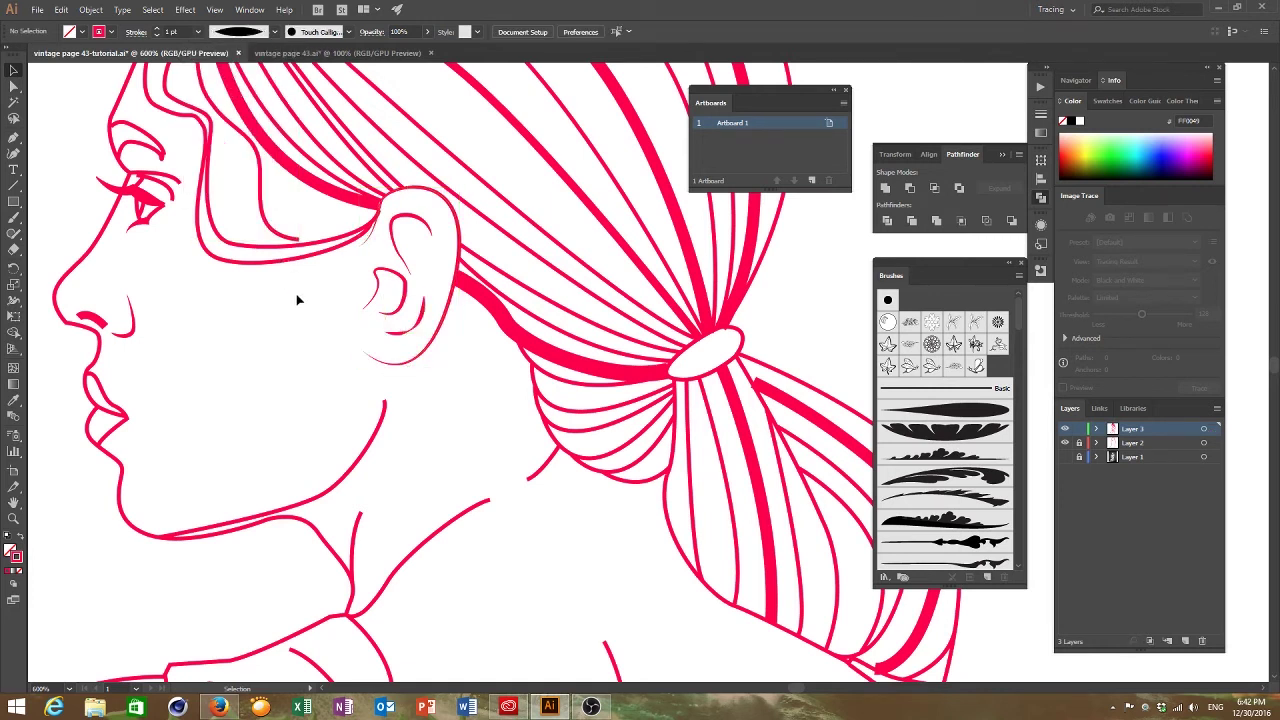
Apply Width Profile 4 to the jawline so it thins out toward the ear
{"action": "left_click", "coordinate": [427, 352]}
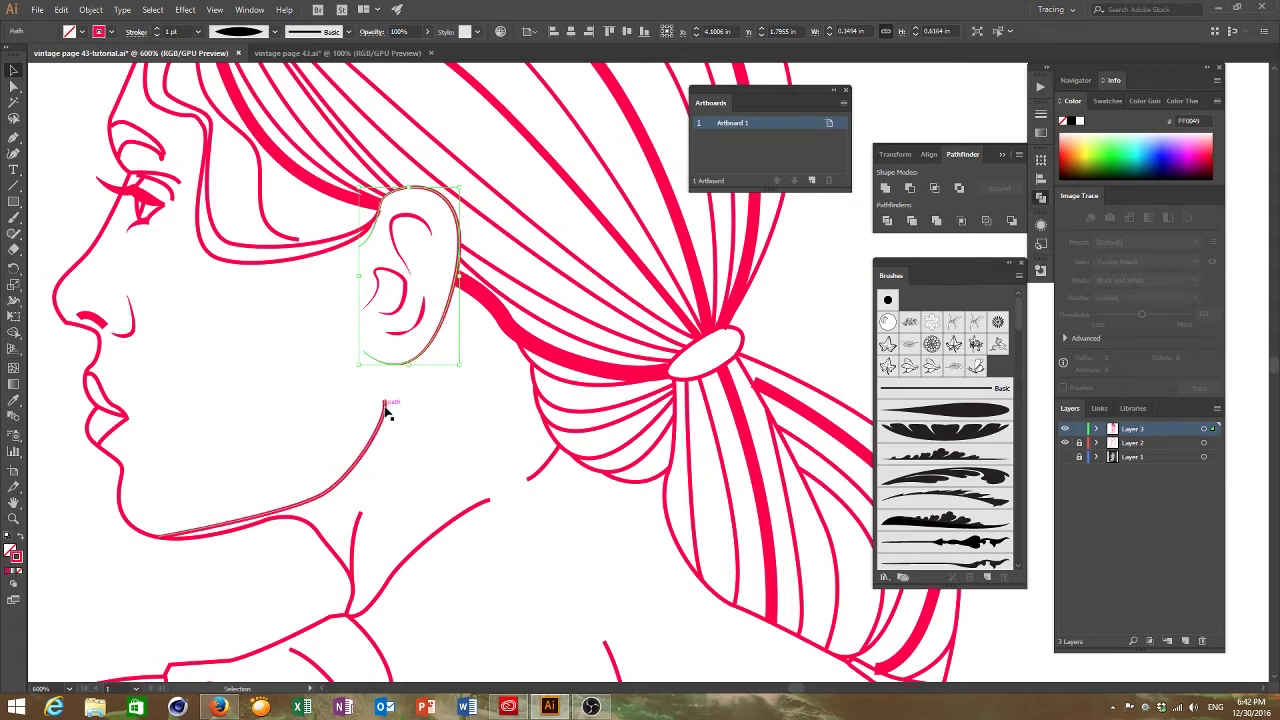
{"action": "left_click", "coordinate": [194, 534]}
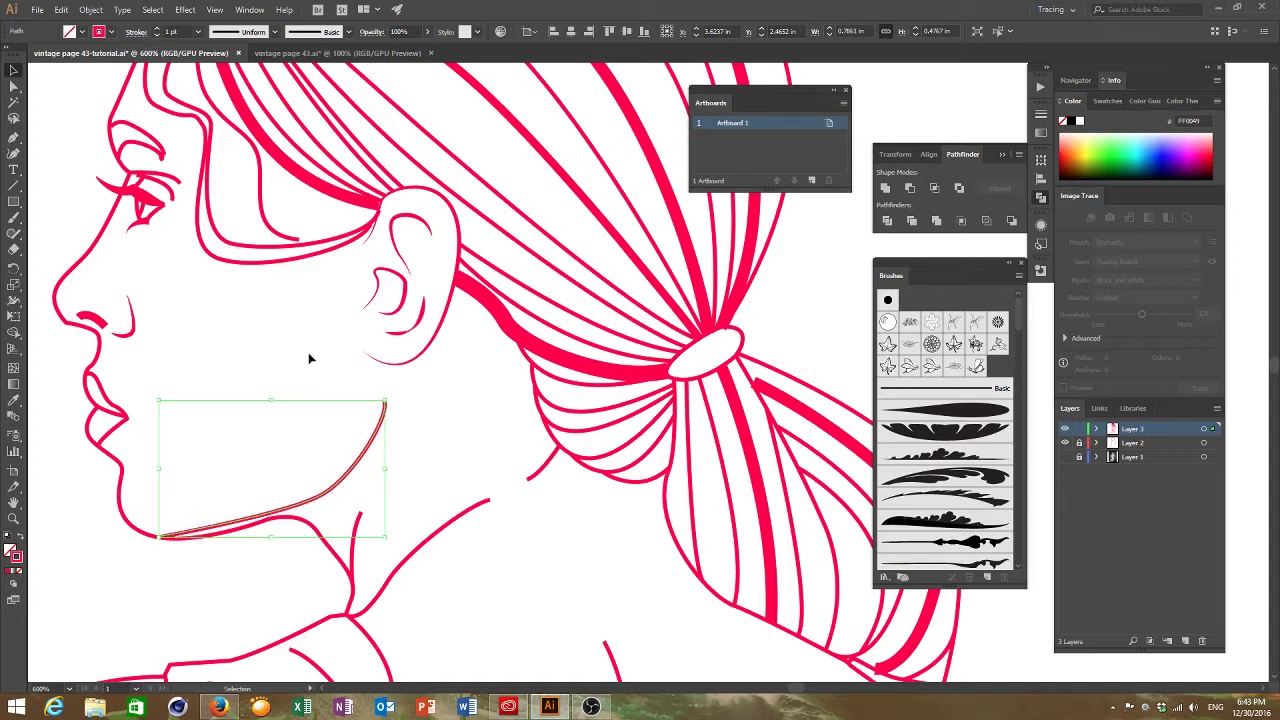
{"action": "left_click", "coordinate": [240, 30]}
{"action": "left_click", "coordinate": [250, 133]}
{"action": "left_click", "coordinate": [172, 546]}
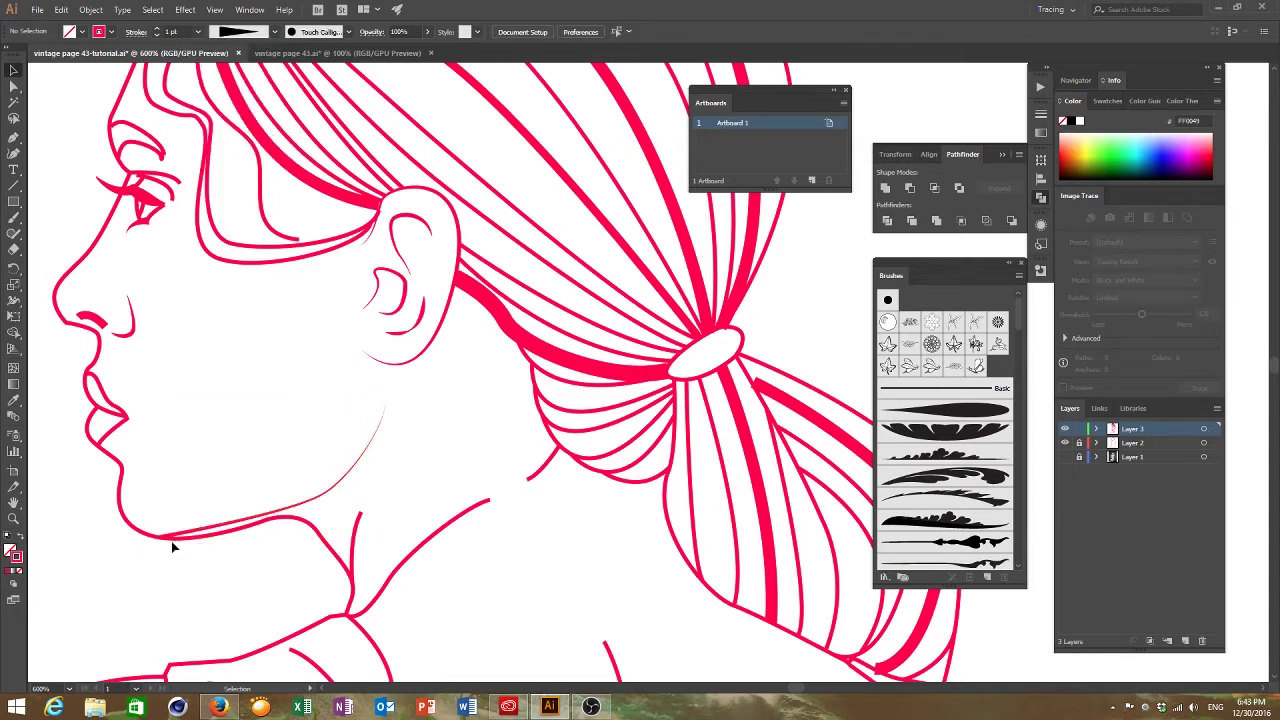
Apply Width Profile 4 to the short vertical neck line and the long neck-to-shoulder line so both taper upward
{"action": "left_click", "coordinate": [350, 530]}
{"action": "left_click", "coordinate": [243, 31]}
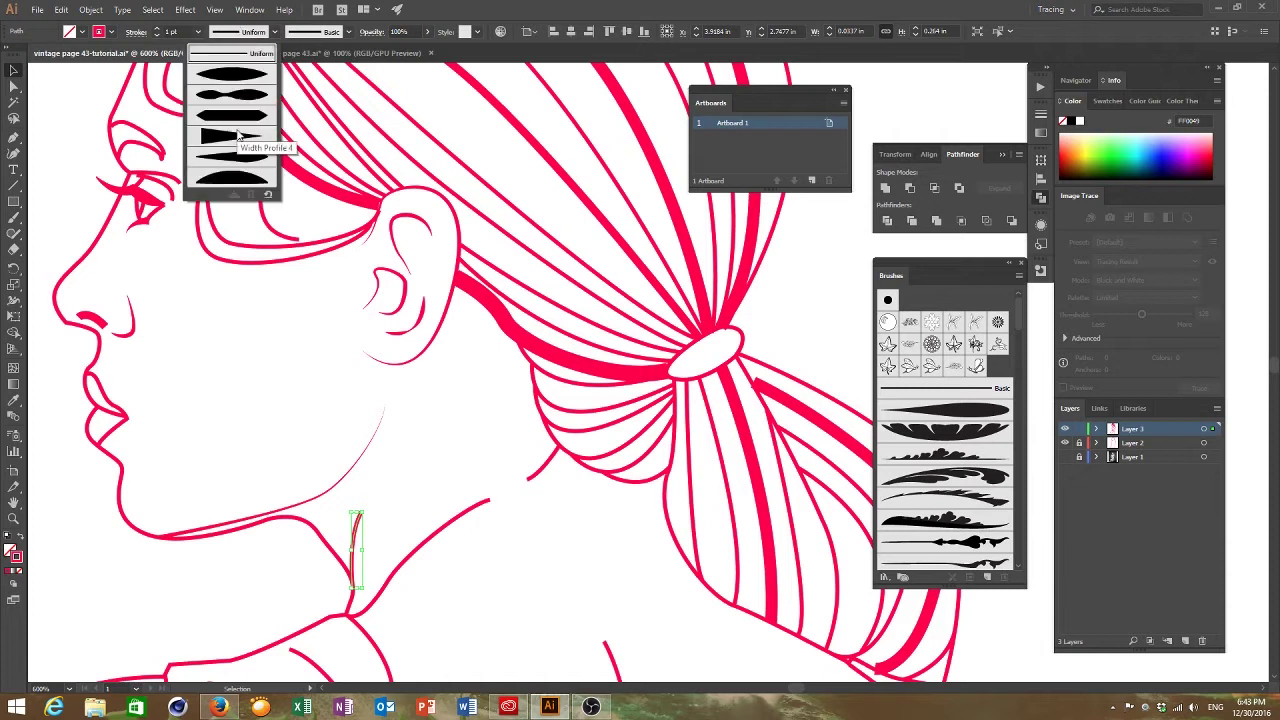
{"action": "left_click", "coordinate": [250, 140]}
{"action": "left_click", "coordinate": [68, 366]}
{"action": "left_click", "coordinate": [481, 507]}
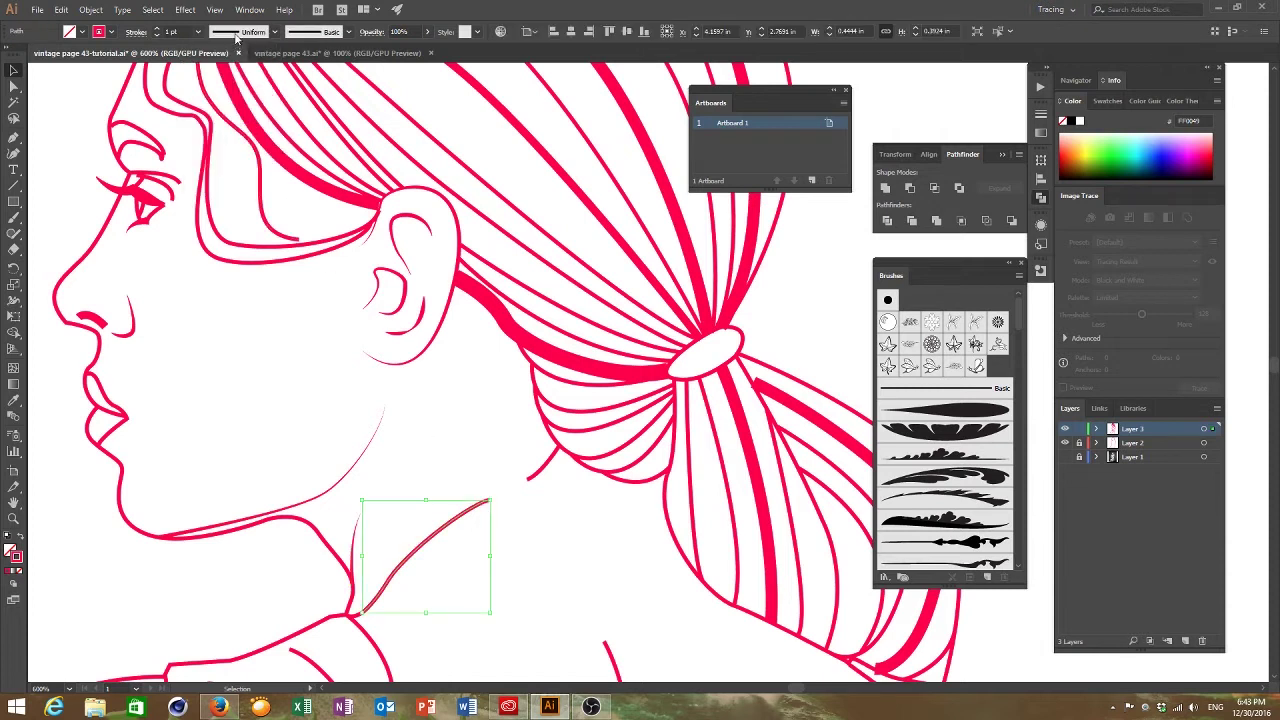
{"action": "left_click", "coordinate": [241, 32]}
{"action": "left_click", "coordinate": [252, 146]}
{"action": "left_click", "coordinate": [132, 517]}
Apply Width Profile 4 to the short nape line below the gathered hair
{"action": "left_click", "coordinate": [541, 468]}
{"action": "left_click", "coordinate": [242, 32]}
{"action": "left_click", "coordinate": [246, 139]}
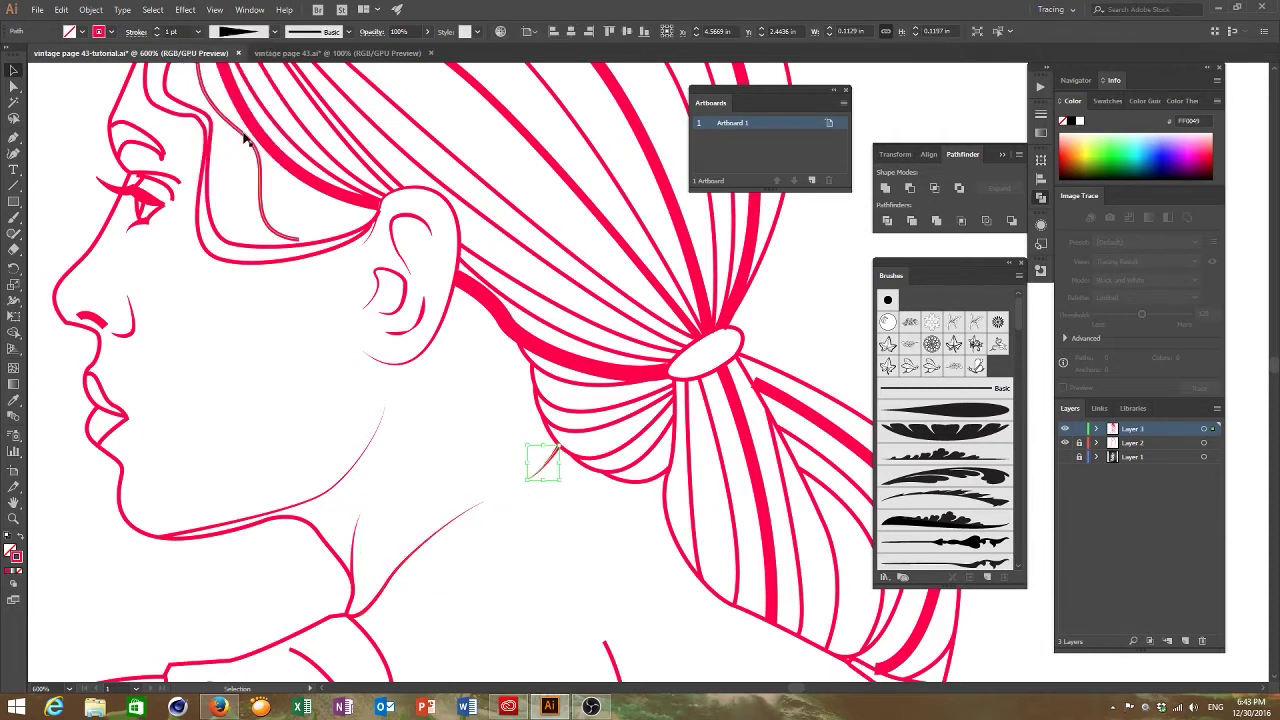
{"action": "left_click", "coordinate": [289, 539]}
Replace the nostril line's uniform stroke with a tapered width profile
{"action": "left_click", "coordinate": [127, 418]}
{"action": "left_click", "coordinate": [121, 308]}
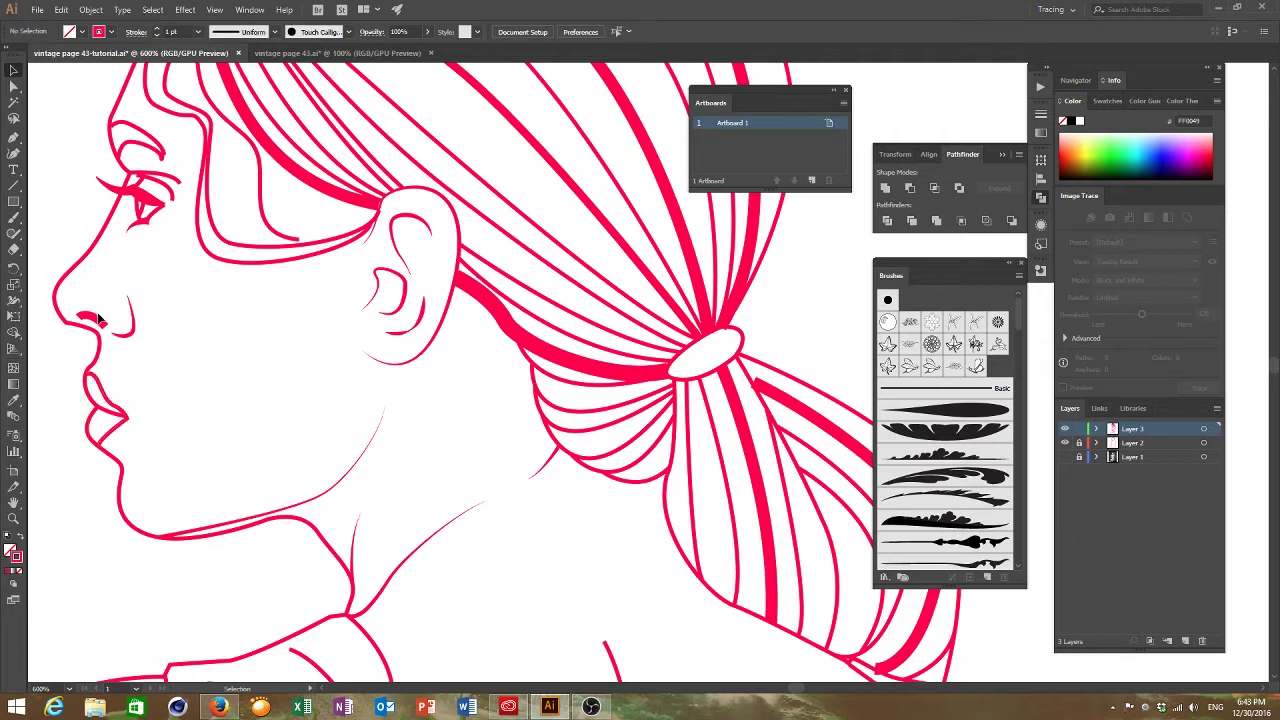
{"action": "left_click", "coordinate": [94, 319]}
{"action": "left_click", "coordinate": [246, 32]}
{"action": "left_click", "coordinate": [248, 140]}
{"action": "left_click", "coordinate": [88, 217]}
Give the 1 pt eyebrow curve just above the eye a tapered width profile
{"action": "scroll", "coordinate": [88, 217], "scroll_direction": "up", "scroll_amount": 2}
{"action": "left_click", "coordinate": [137, 210]}
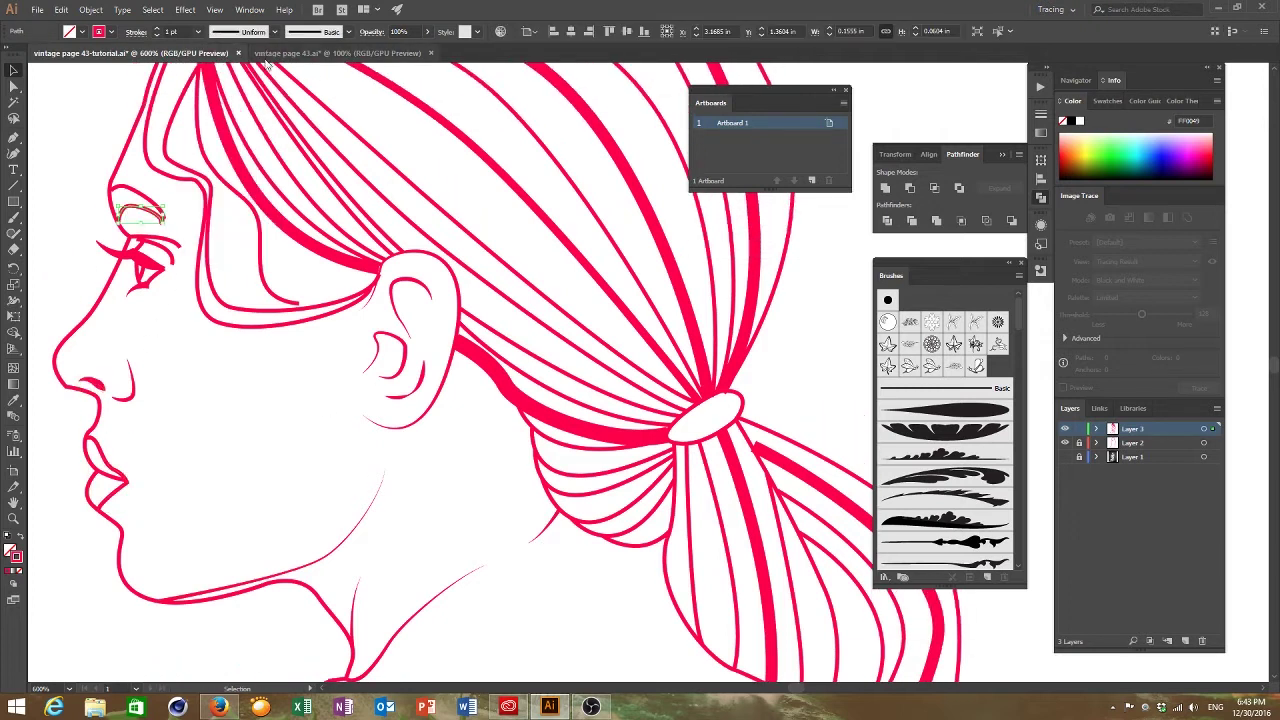
{"action": "left_click", "coordinate": [243, 31]}
{"action": "left_click", "coordinate": [250, 140]}
{"action": "scroll", "coordinate": [165, 300], "scroll_direction": "up", "scroll_amount": 2}
Taper the two fine eyelid lines above the eye with a variable width profile
{"action": "left_click", "coordinate": [166, 328]}
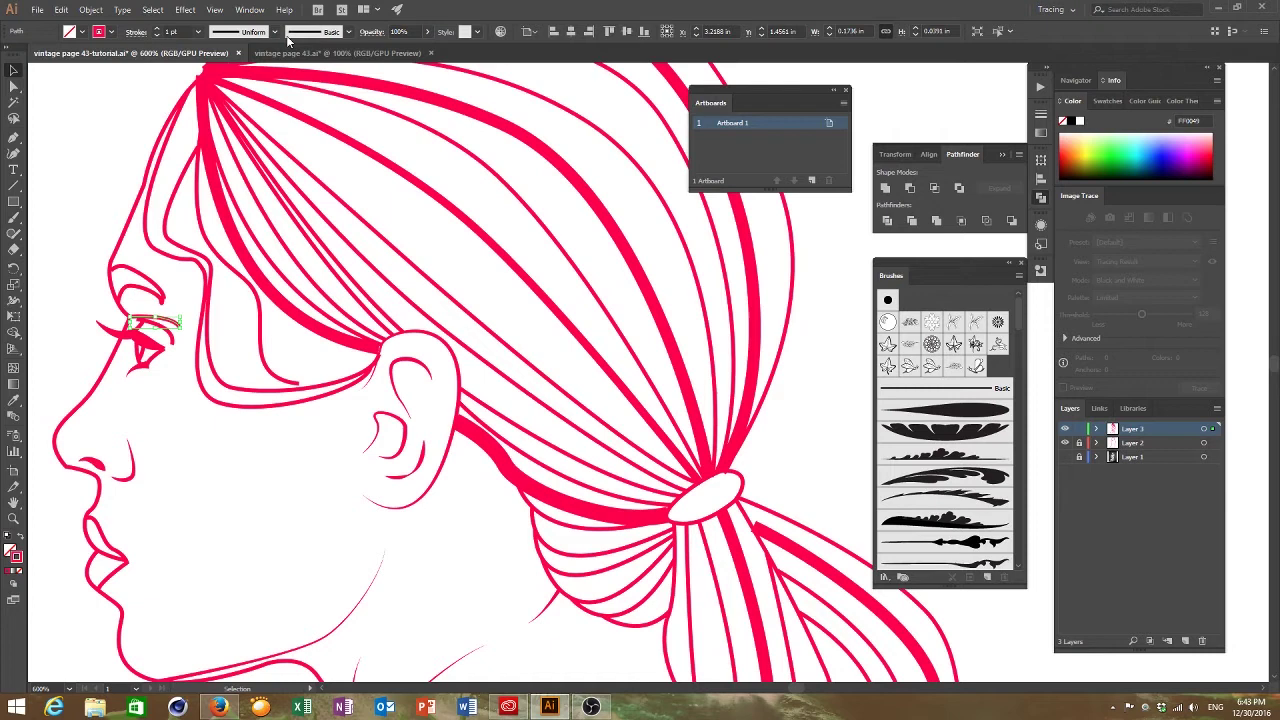
{"action": "left_click", "coordinate": [243, 31]}
{"action": "left_click", "coordinate": [230, 37]}
{"action": "left_click", "coordinate": [230, 36]}
{"action": "left_click", "coordinate": [230, 146]}
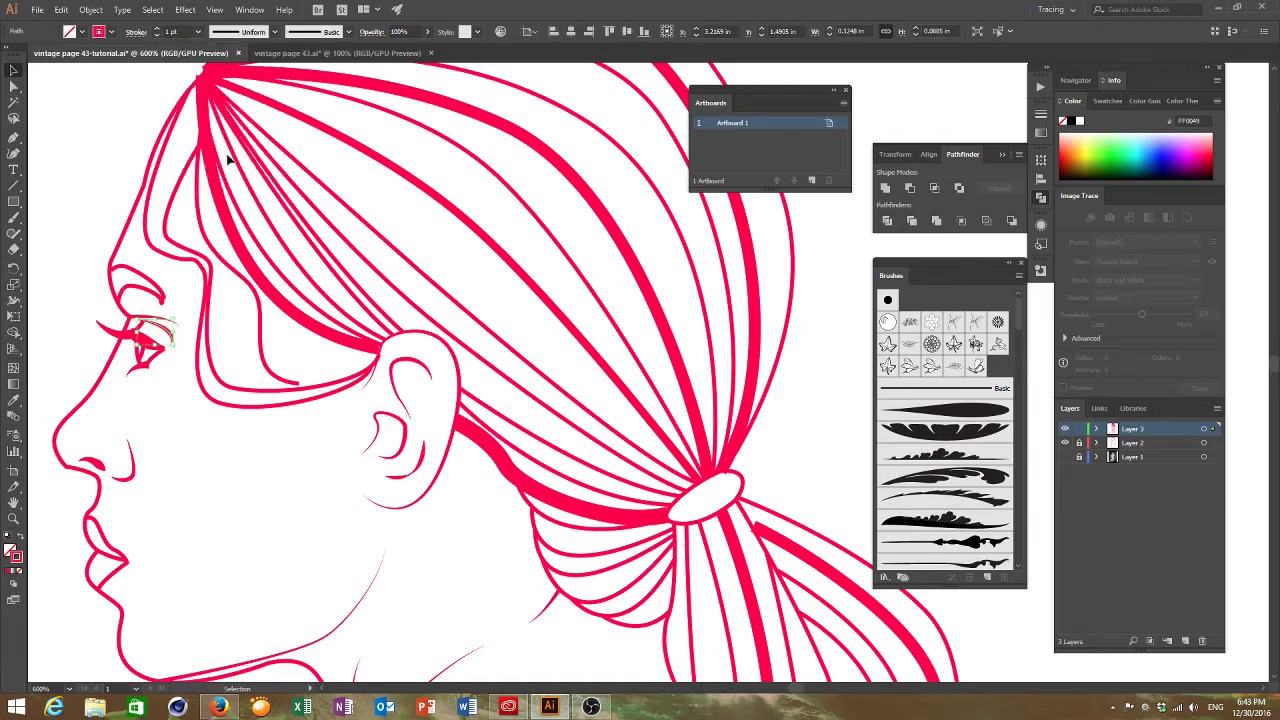
{"action": "left_click", "coordinate": [14, 235]}
{"action": "key", "text": "v"}
Apply Width Profile 1 to the longer fold line on the left shoulder strap
{"action": "scroll", "coordinate": [366, 243], "scroll_direction": "down", "scroll_amount": 6}
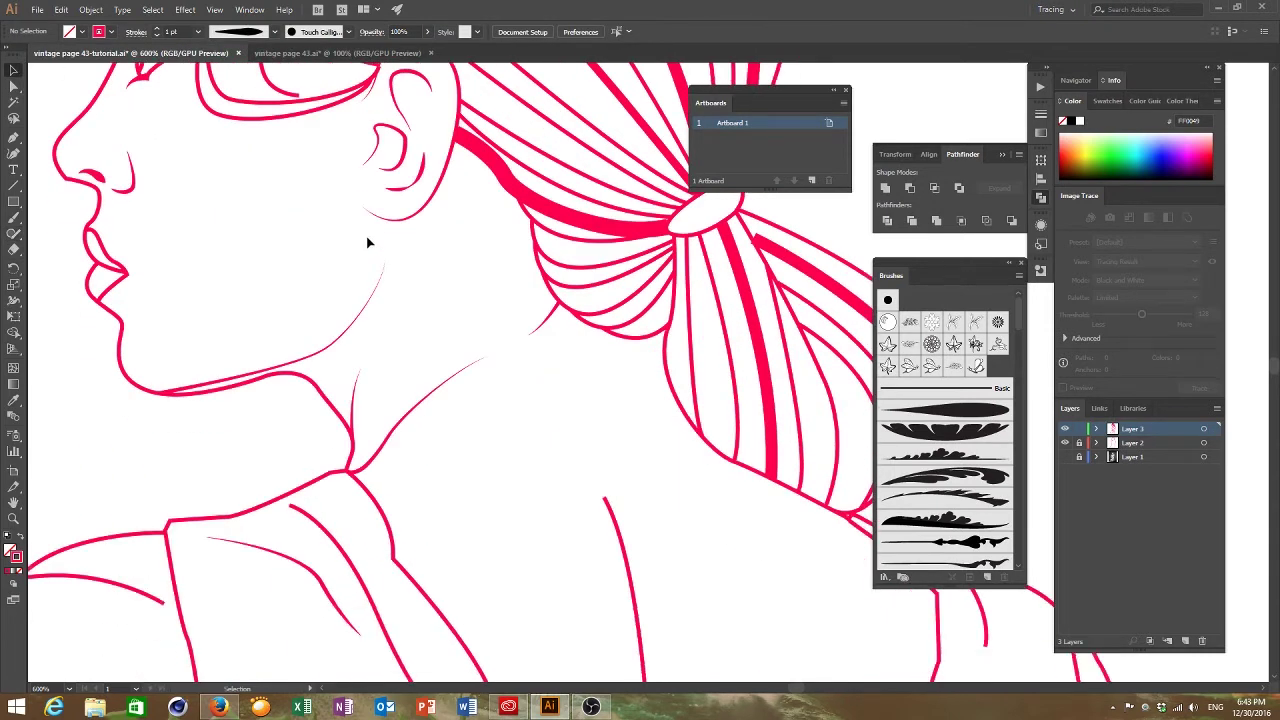
{"action": "left_click", "coordinate": [337, 515]}
{"action": "scroll", "coordinate": [337, 515], "scroll_direction": "down", "scroll_amount": 2}
{"action": "left_click", "coordinate": [243, 31]}
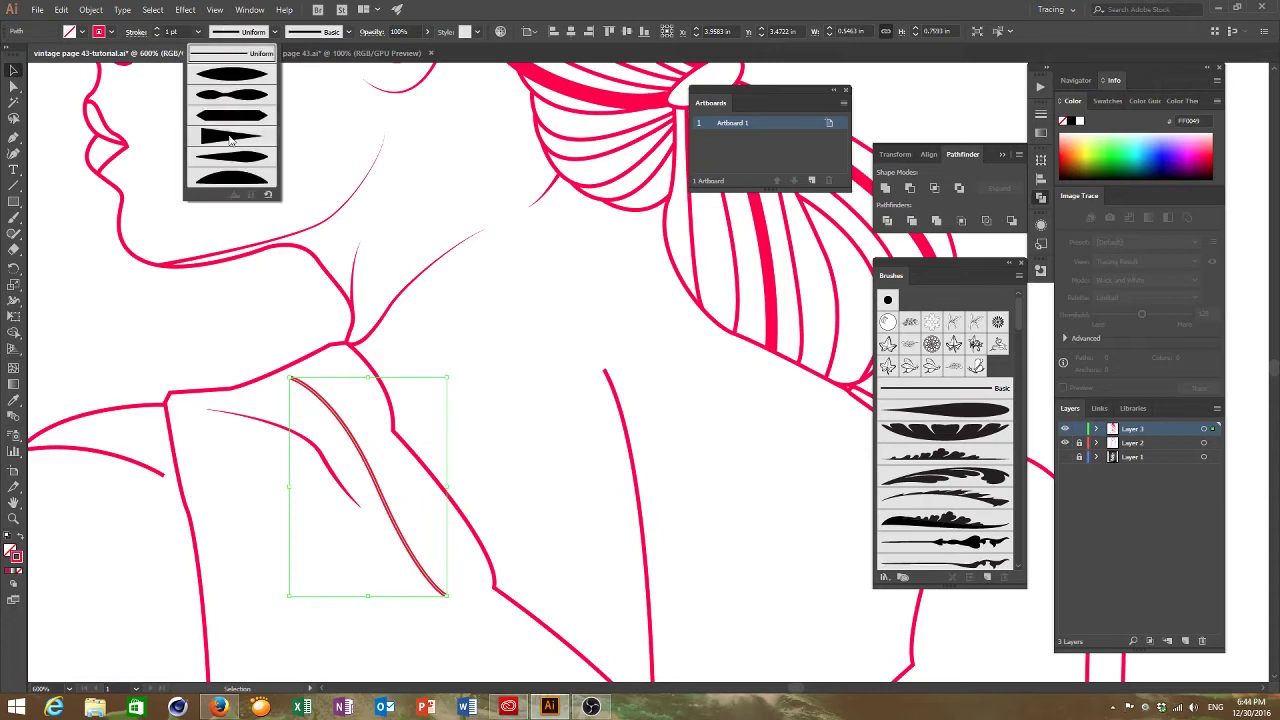
{"action": "left_click", "coordinate": [240, 72]}
{"action": "left_click", "coordinate": [77, 299]}
Give the crease line across the top of the left sleeve a tapered width profile
{"action": "left_click_drag", "start_coordinate": [797, 688], "coordinate": [789, 691]}
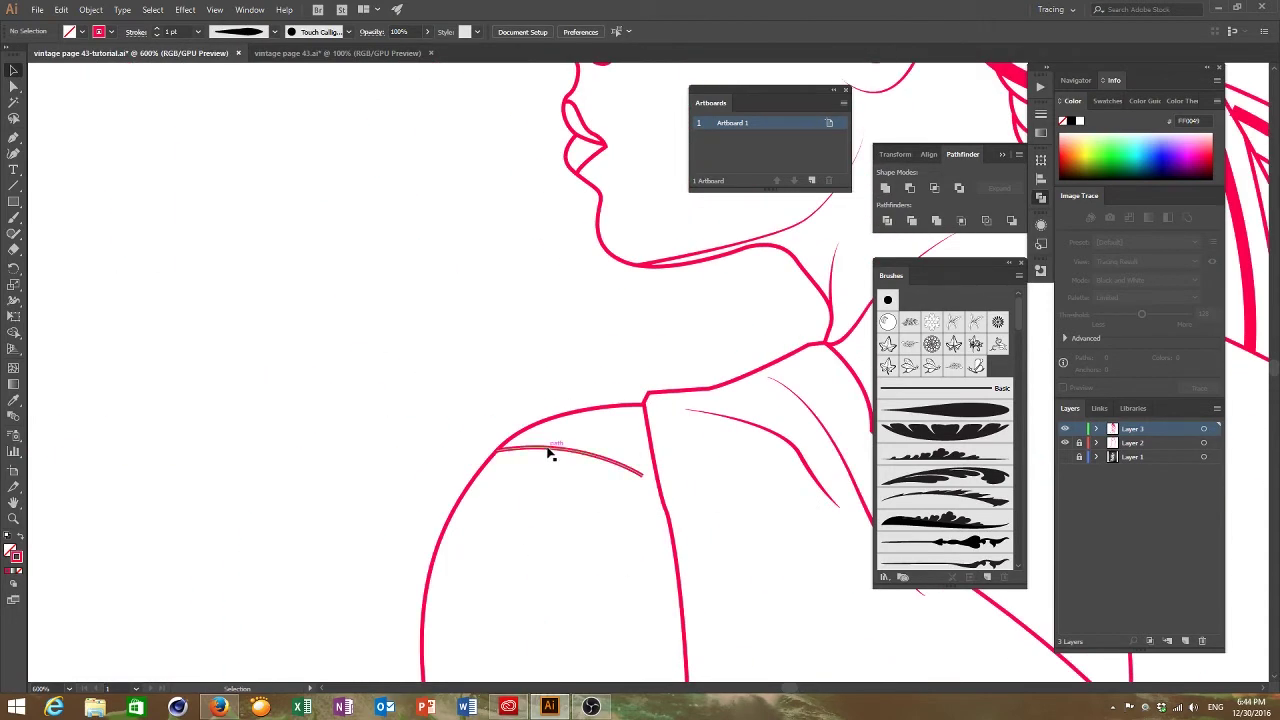
{"action": "left_click", "coordinate": [549, 449]}
{"action": "left_click", "coordinate": [246, 34]}
{"action": "left_click", "coordinate": [228, 148]}
{"action": "left_click", "coordinate": [228, 150]}
{"action": "left_click", "coordinate": [553, 448]}
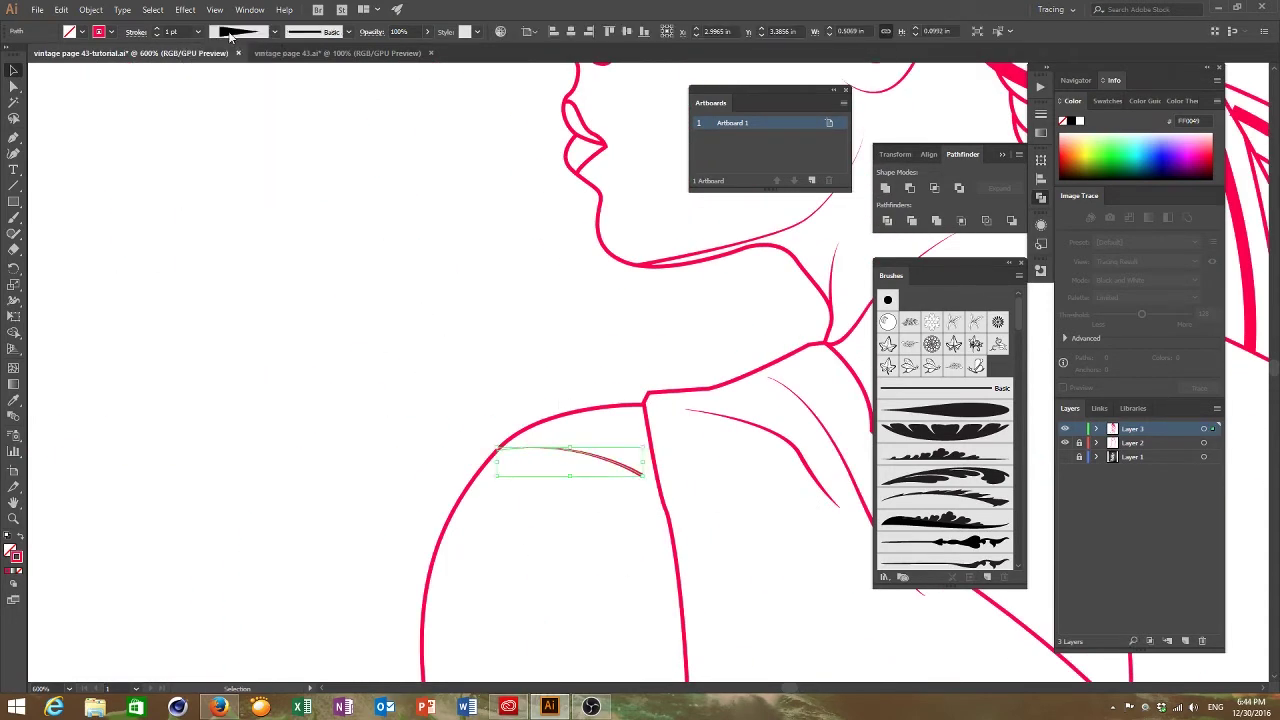
{"action": "left_click", "coordinate": [243, 31]}
{"action": "left_click", "coordinate": [238, 163]}
{"action": "left_click", "coordinate": [238, 163]}
Apply Width Profile 1 to the short crease line on the right shoulder below the ponytail
{"action": "left_click_drag", "start_coordinate": [789, 688], "coordinate": [804, 690]}
{"action": "left_click", "coordinate": [409, 490]}
{"action": "left_click", "coordinate": [243, 31]}
{"action": "left_click", "coordinate": [238, 162]}
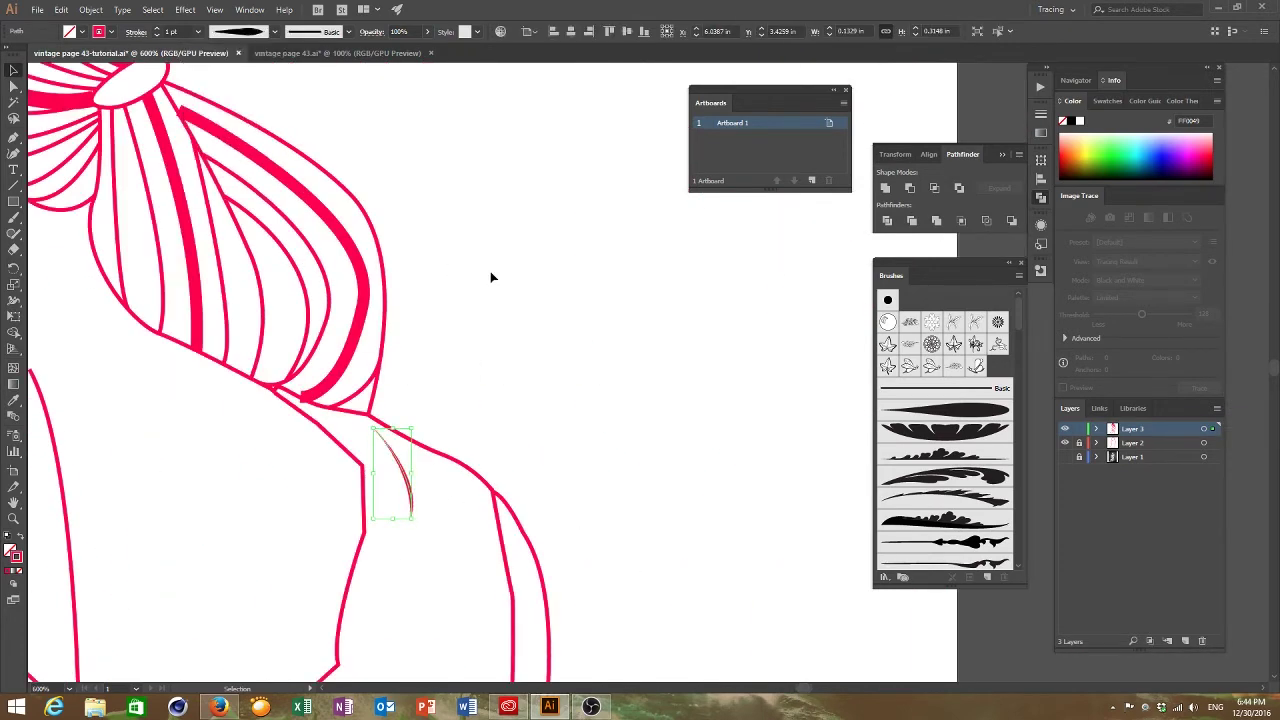
{"action": "left_click", "coordinate": [490, 271]}
Apply Width Profile 1 to the inner curve at the bend of the left elbow near the waist
{"action": "scroll", "coordinate": [428, 409], "scroll_direction": "down", "scroll_amount": 5}
{"action": "scroll", "coordinate": [409, 402], "scroll_direction": "down", "scroll_amount": 3}
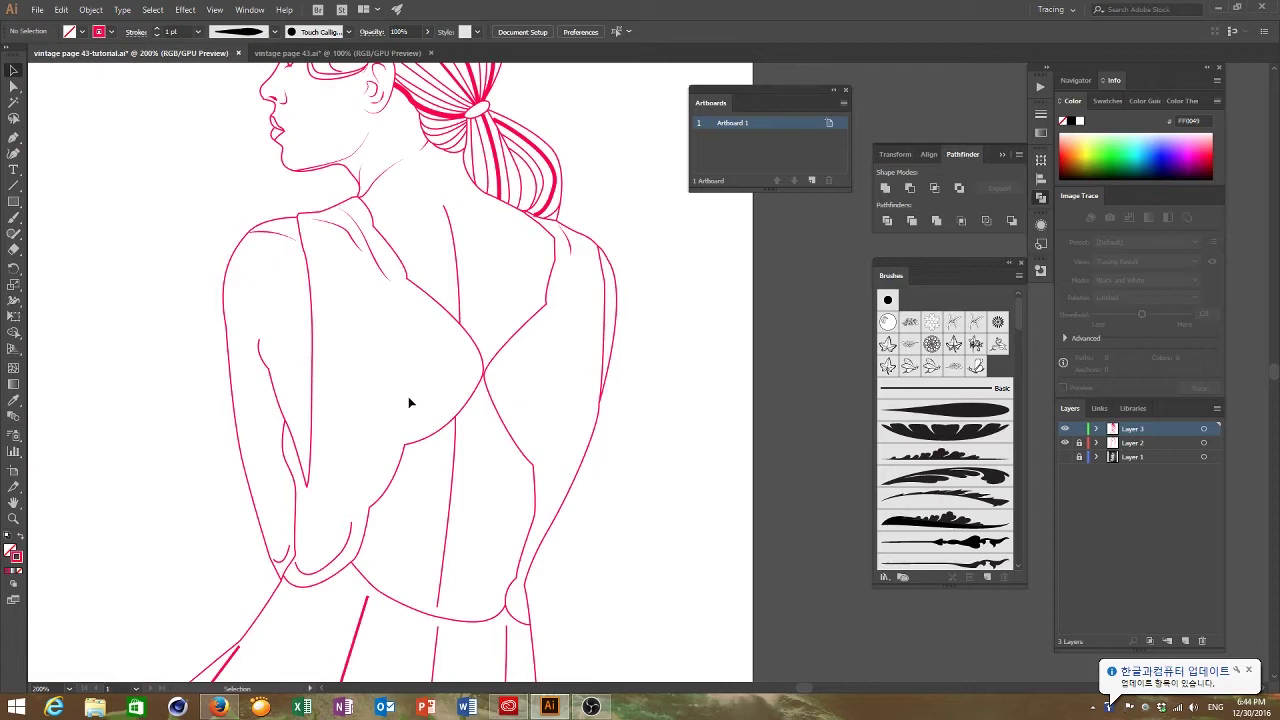
{"action": "scroll", "coordinate": [429, 249], "scroll_direction": "up", "scroll_amount": 4}
{"action": "scroll", "coordinate": [423, 246], "scroll_direction": "down", "scroll_amount": 5}
{"action": "left_click", "coordinate": [342, 468]}
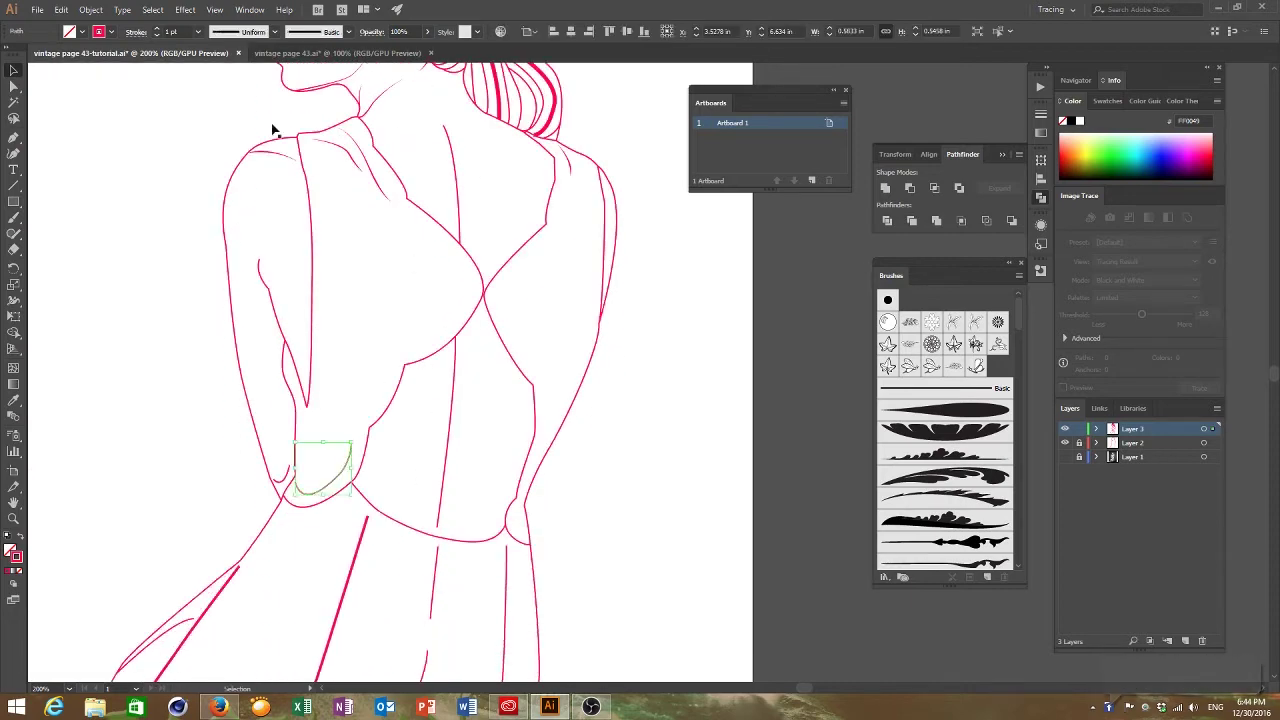
{"action": "left_click", "coordinate": [243, 31]}
{"action": "left_click", "coordinate": [238, 162]}
{"action": "left_click", "coordinate": [177, 294]}
Apply Width Profile 1 to the short skirt fold line just below the middle of the waistline
{"action": "left_click", "coordinate": [14, 518]}
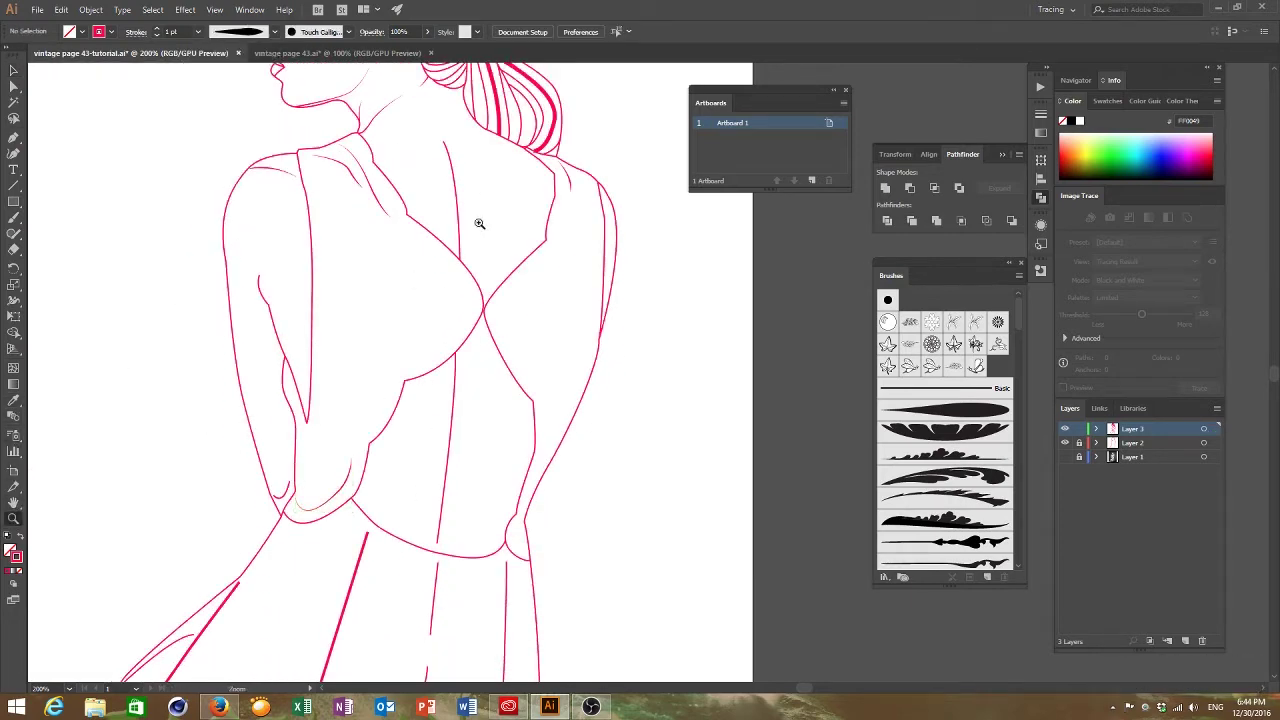
{"action": "double_click", "coordinate": [518, 215]}
{"action": "scroll", "coordinate": [634, 318], "scroll_direction": "down", "scroll_amount": 6}
{"action": "left_click", "coordinate": [748, 600]}
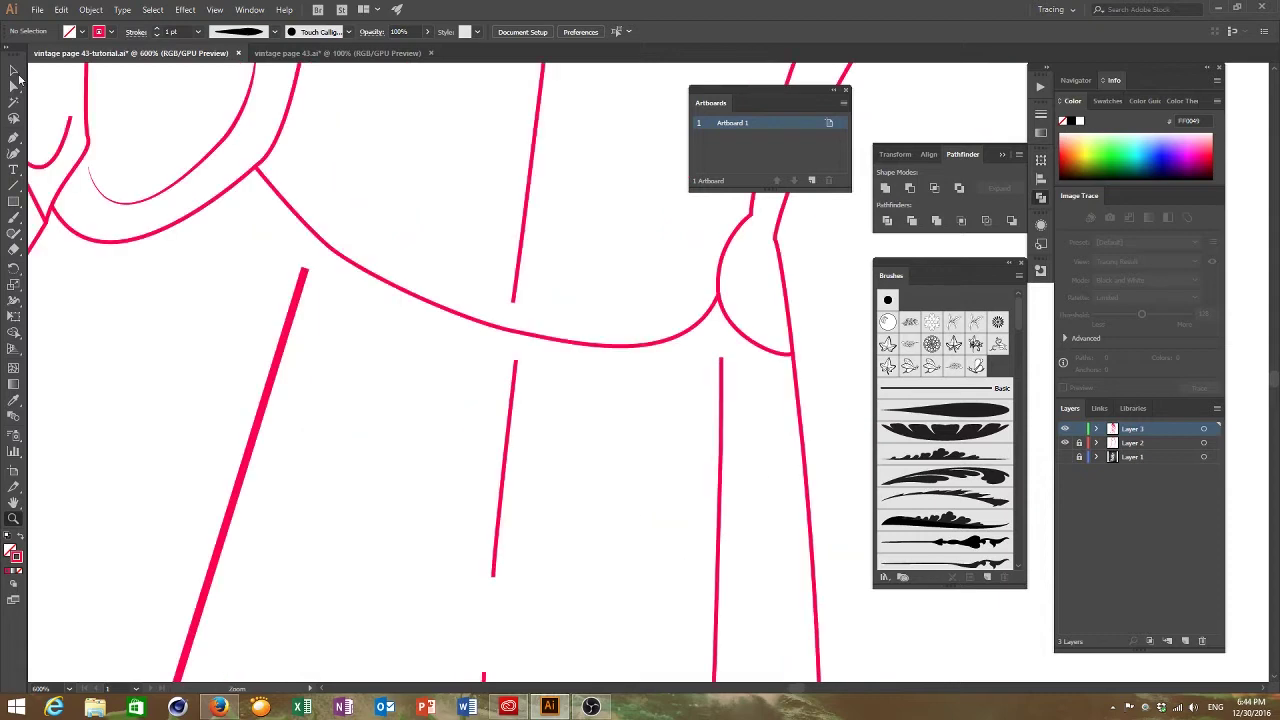
{"action": "key", "text": "v"}
{"action": "left_click", "coordinate": [505, 441]}
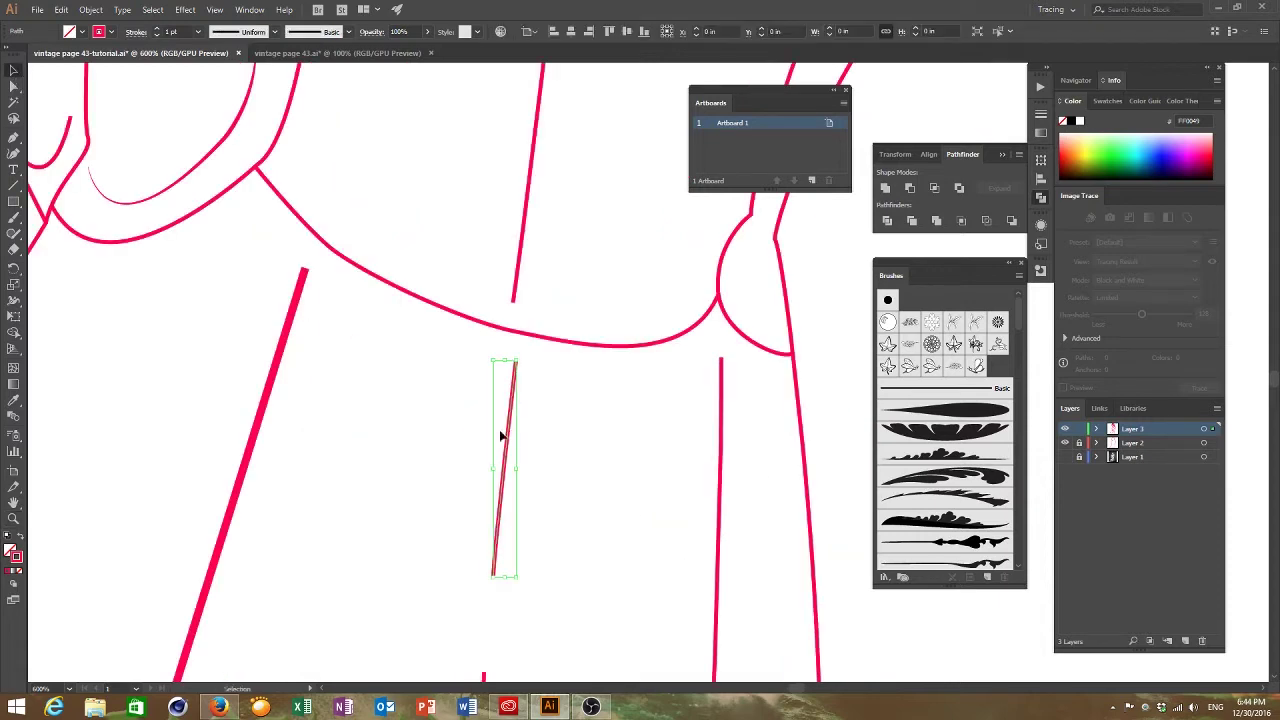
{"action": "left_click", "coordinate": [245, 33]}
{"action": "left_click", "coordinate": [249, 157]}
{"action": "left_click", "coordinate": [466, 358]}
{"action": "key", "text": "ctrl+minus"}
{"action": "key", "text": "ctrl+minus"}
{"action": "key", "text": "ctrl+minus"}
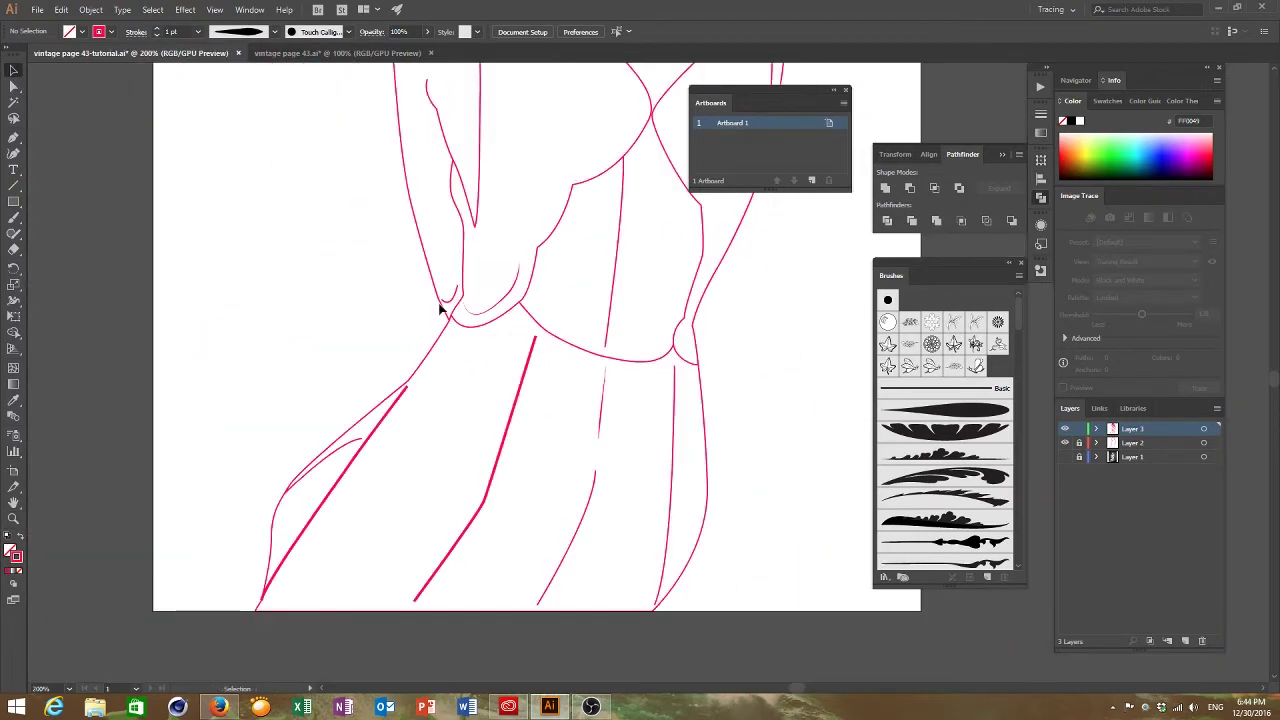
Examine the tapered and variable-width lines up close, from the hair and face down to the skirt folds
{"action": "scroll", "coordinate": [562, 196], "scroll_direction": "up", "scroll_amount": 4}
{"action": "scroll", "coordinate": [543, 262], "scroll_direction": "up", "scroll_amount": 2}
{"action": "scroll", "coordinate": [531, 363], "scroll_direction": "down", "scroll_amount": 1}
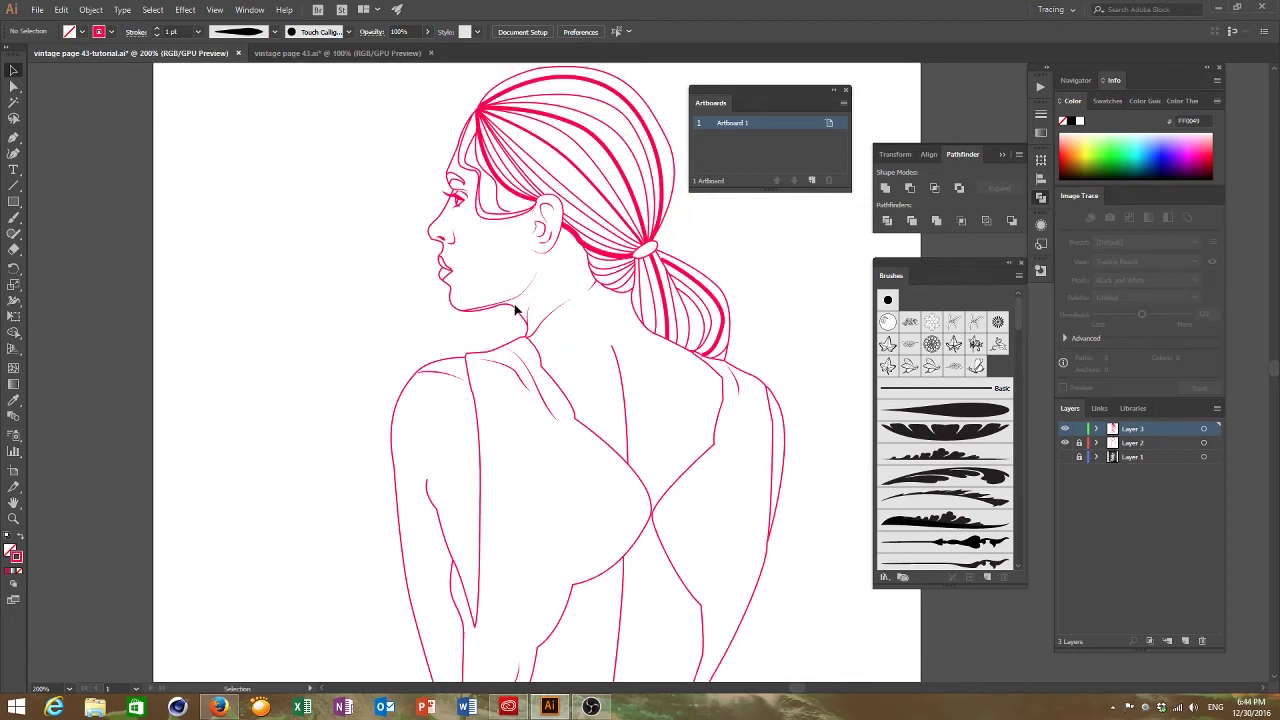
{"action": "key", "text": "ctrl+minus"}
{"action": "scroll", "coordinate": [516, 308], "scroll_direction": "down", "scroll_amount": 4}
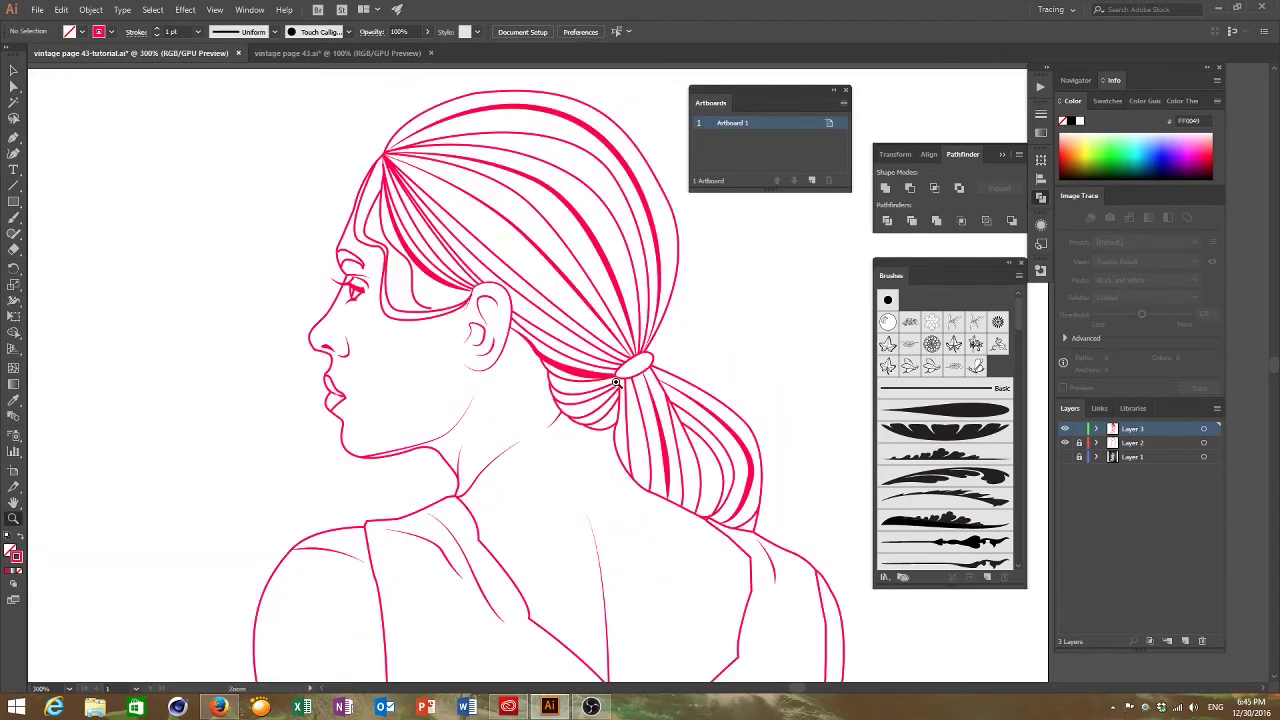
{"action": "scroll", "coordinate": [616, 382], "scroll_direction": "down", "scroll_amount": 1}
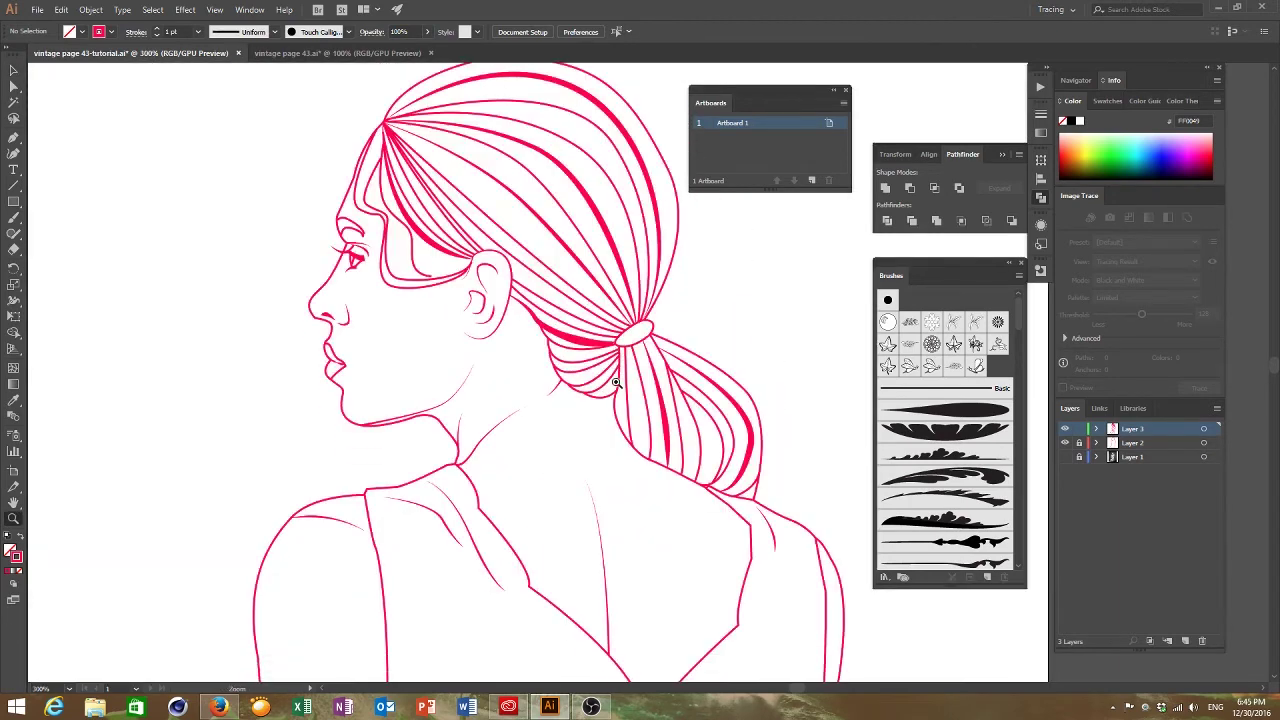
{"action": "scroll", "coordinate": [615, 382], "scroll_direction": "down", "scroll_amount": 5}
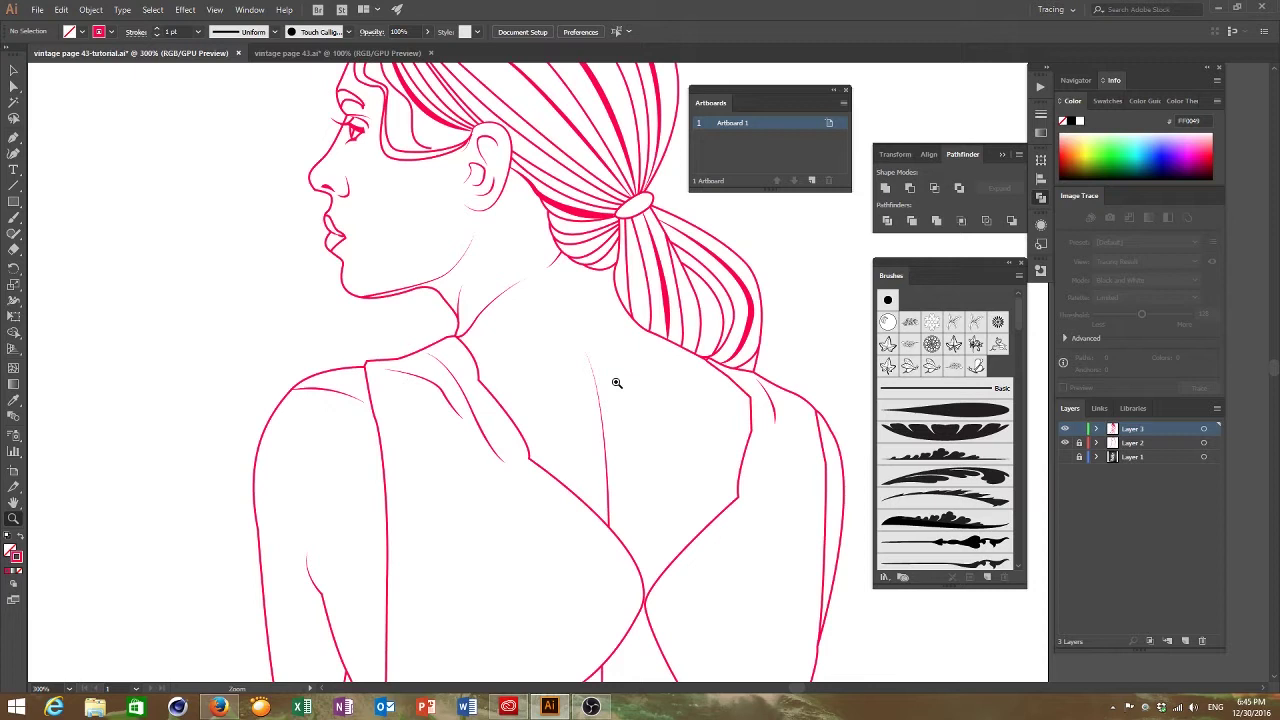
{"action": "scroll", "coordinate": [616, 383], "scroll_direction": "down", "scroll_amount": 7}
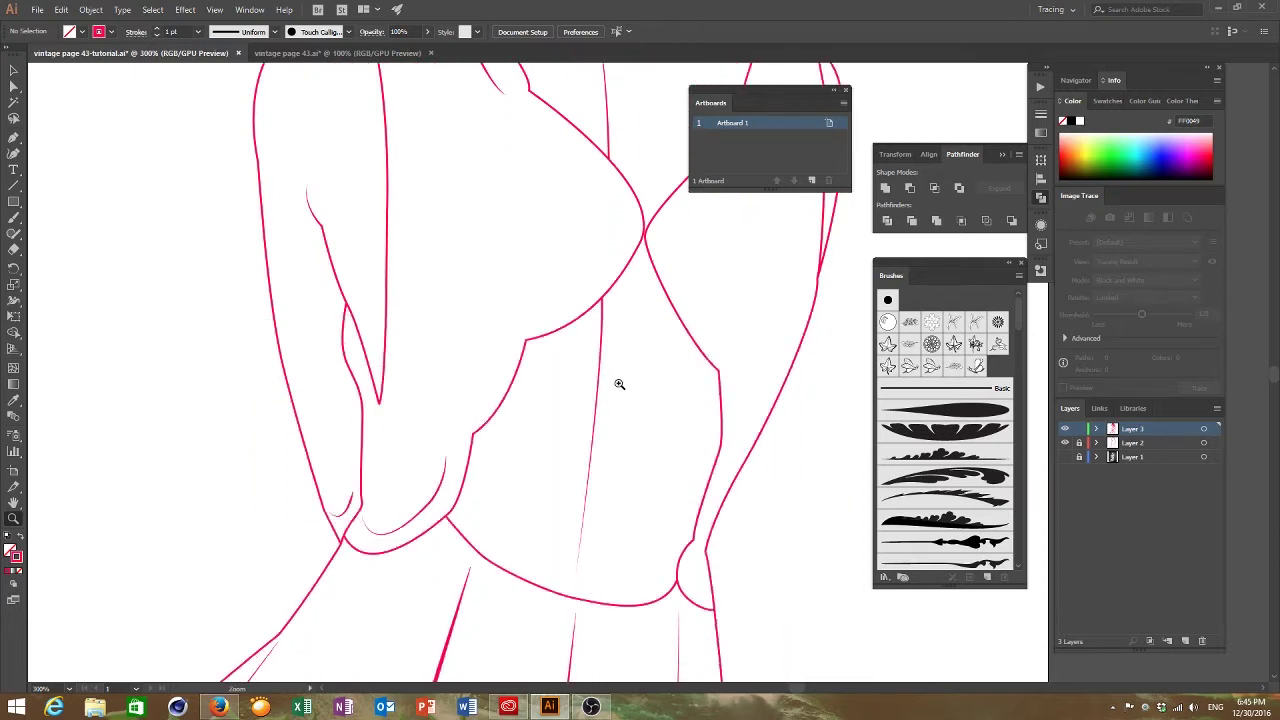
{"action": "scroll", "coordinate": [619, 384], "scroll_direction": "down", "scroll_amount": 4}
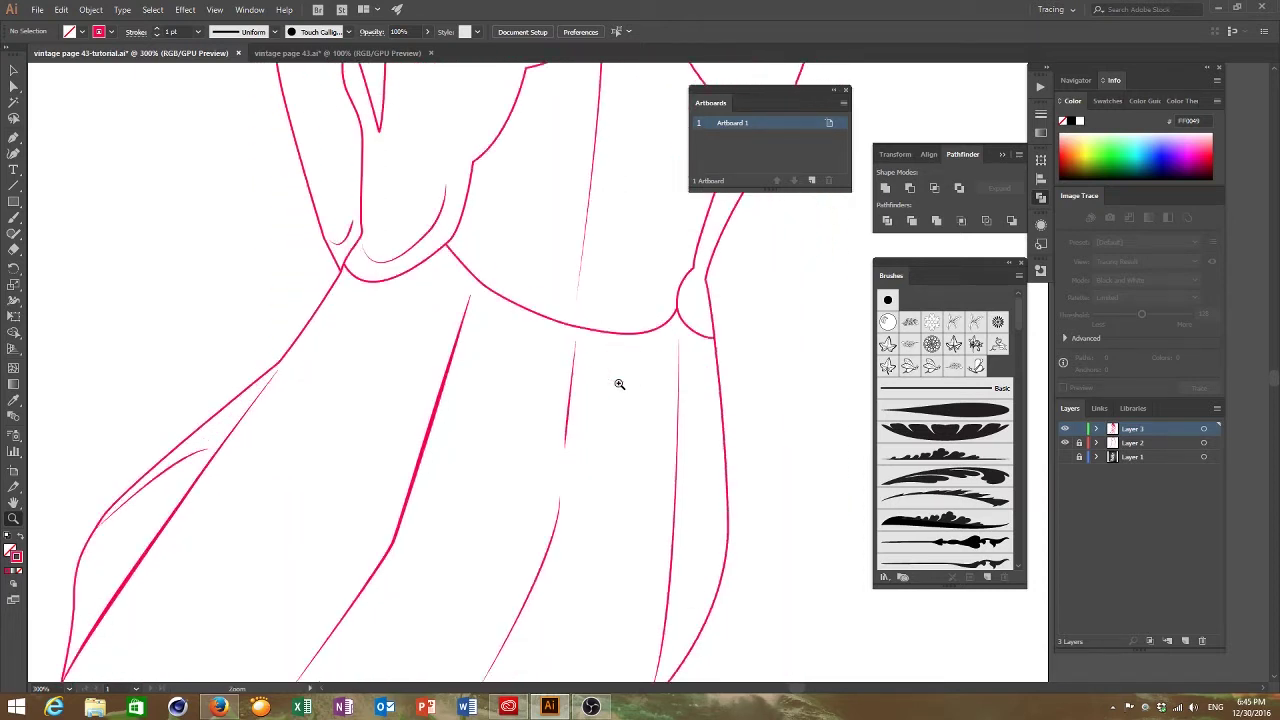
{"action": "scroll", "coordinate": [618, 384], "scroll_direction": "up", "scroll_amount": 15}
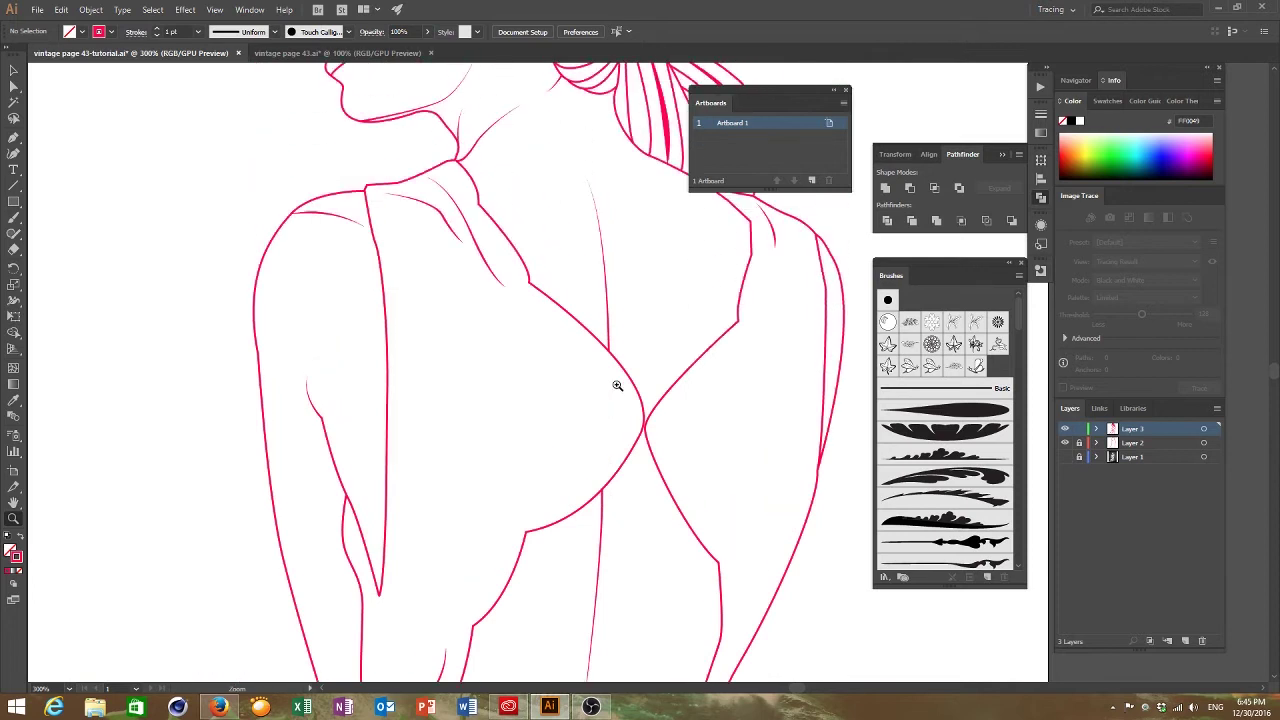
{"action": "scroll", "coordinate": [617, 385], "scroll_direction": "up", "scroll_amount": 2}
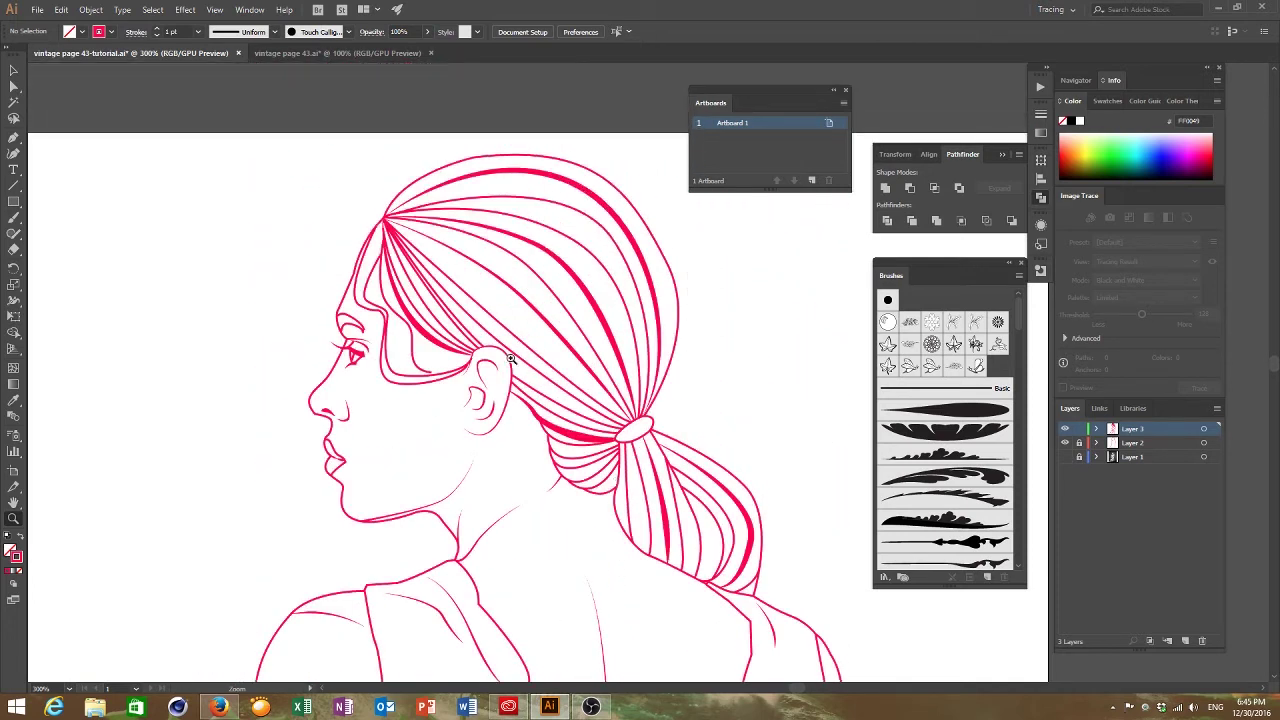
{"action": "scroll", "coordinate": [476, 390], "scroll_direction": "down", "scroll_amount": 7}
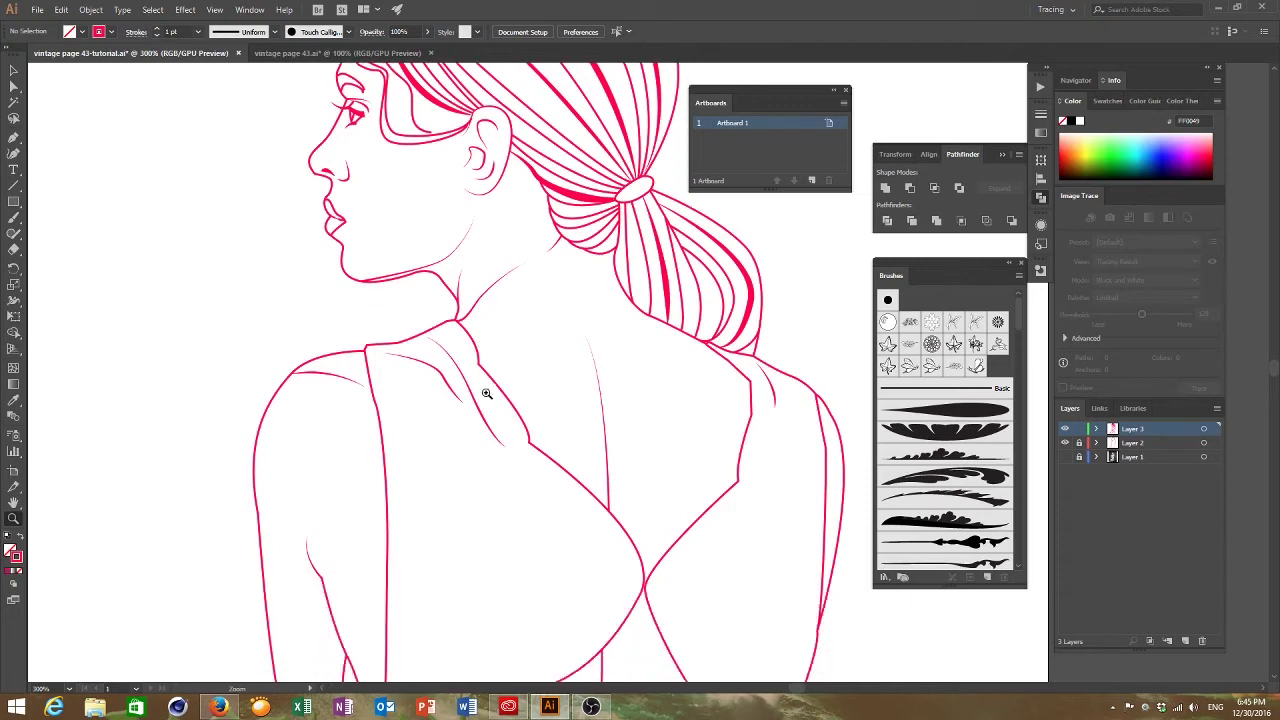
Review the overall line art of the figure at 150% zoom, from the head to the skirt hem
{"action": "key", "text": "v"}
{"action": "key", "text": "ctrl+minus"}
{"action": "key", "text": "ctrl+minus"}
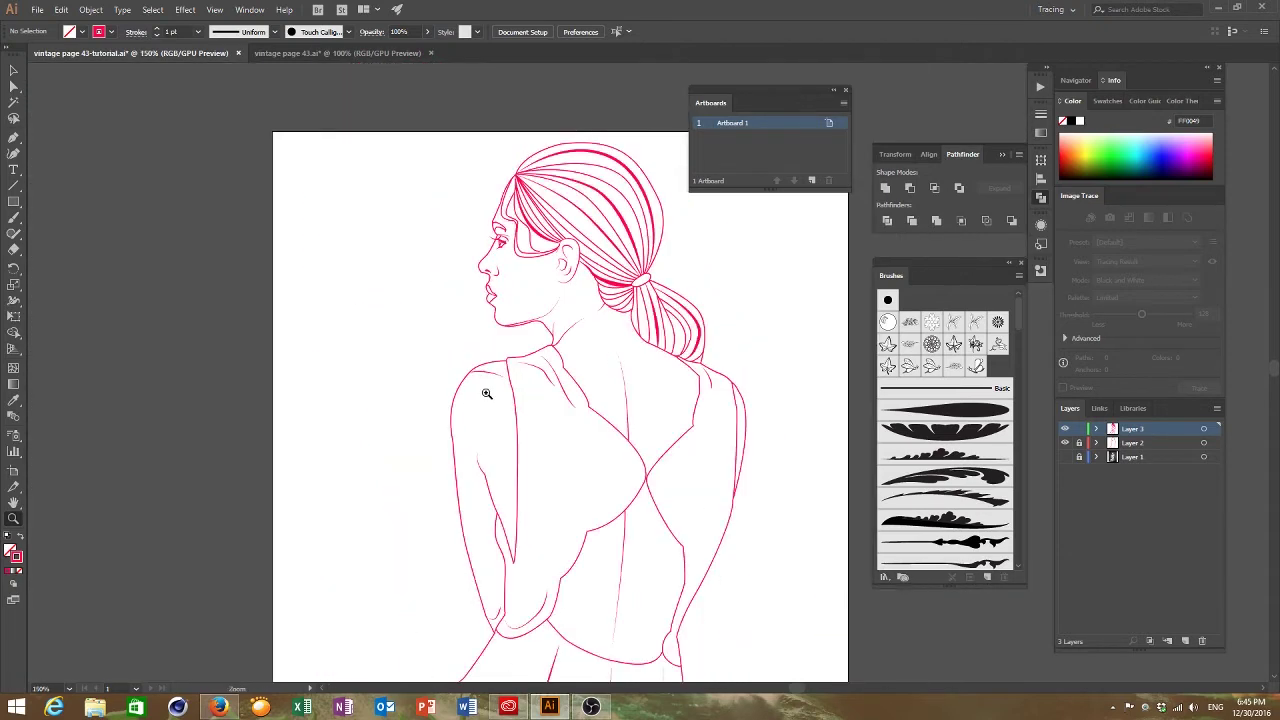
{"action": "left_click_drag", "start_coordinate": [799, 692], "coordinate": [807, 693]}
{"action": "scroll", "coordinate": [552, 430], "scroll_direction": "down", "scroll_amount": 4}
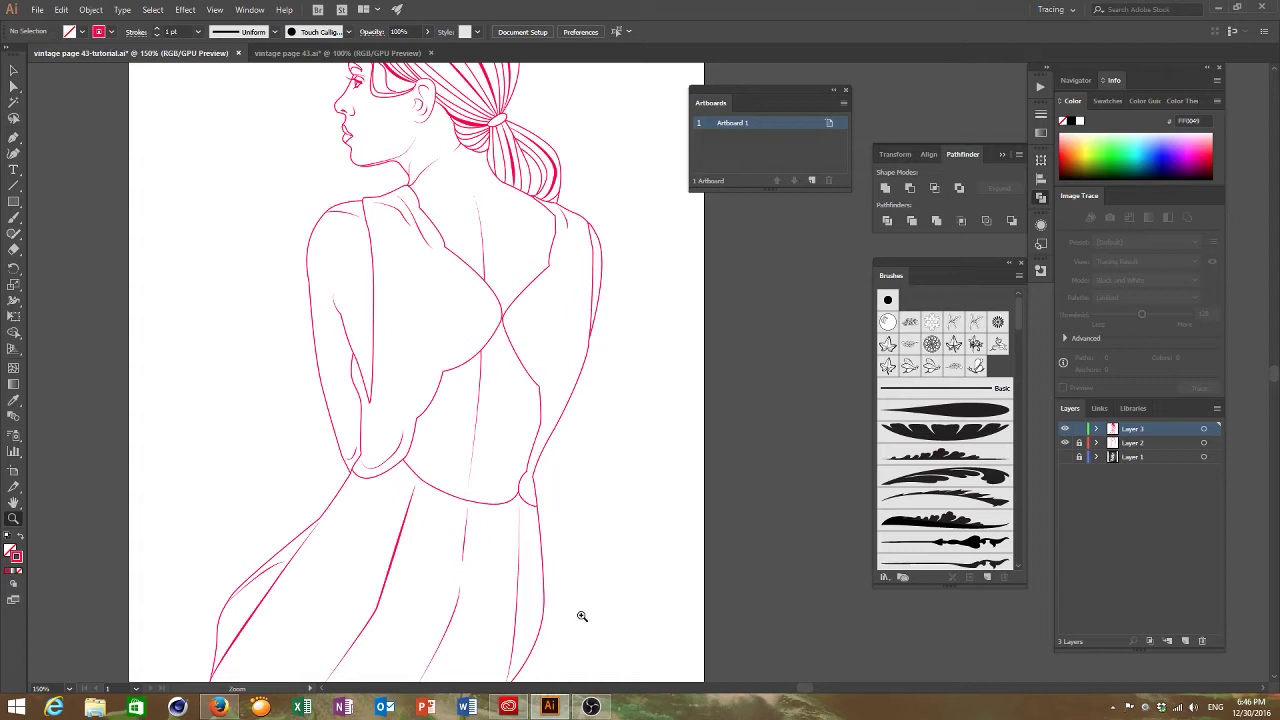
{"action": "scroll", "coordinate": [581, 611], "scroll_direction": "down", "scroll_amount": 1}
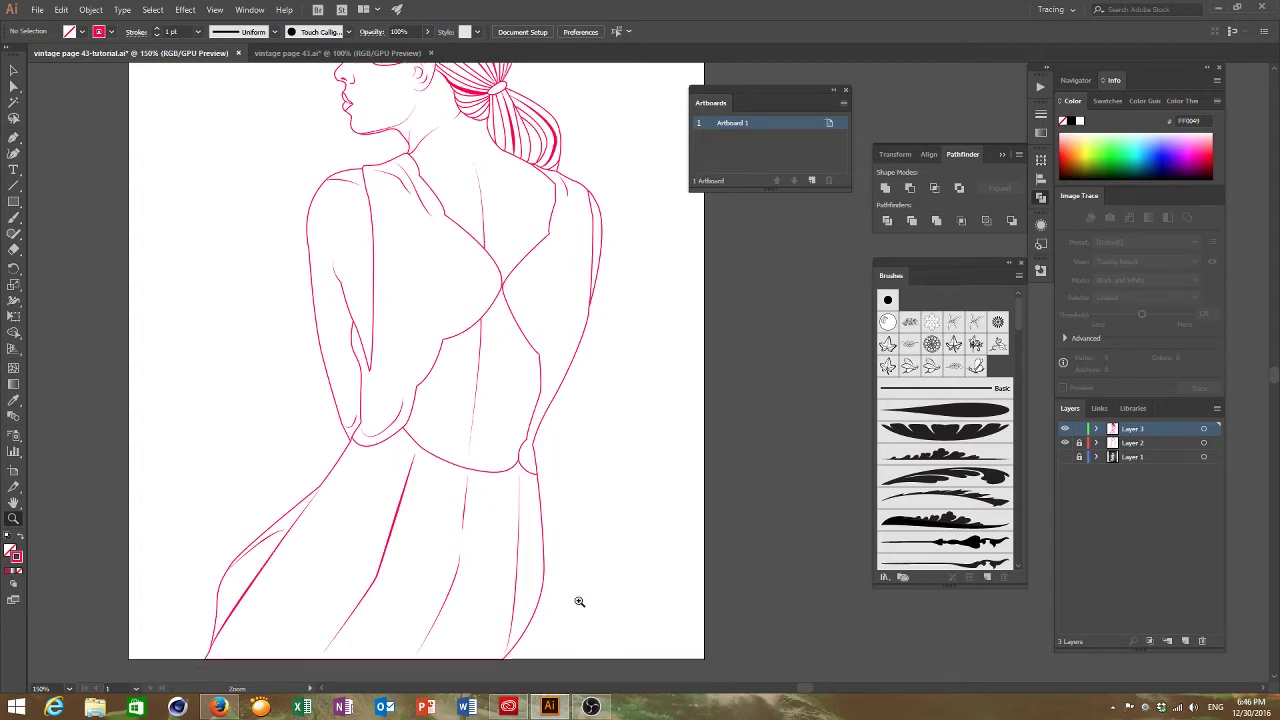
{"action": "scroll", "coordinate": [577, 580], "scroll_direction": "up", "scroll_amount": 1}
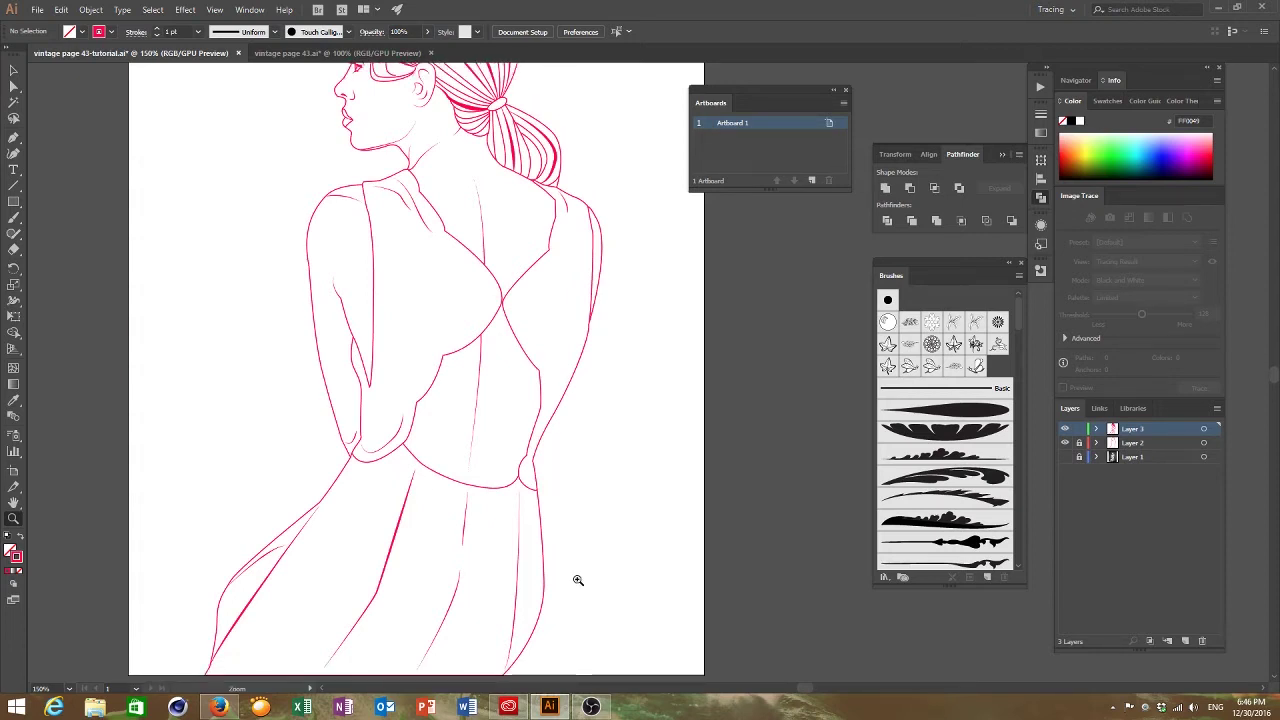
Select the swirl ornaments on Layer 4 together to check how they cover the dress and background
{"action": "left_click", "coordinate": [14, 70]}
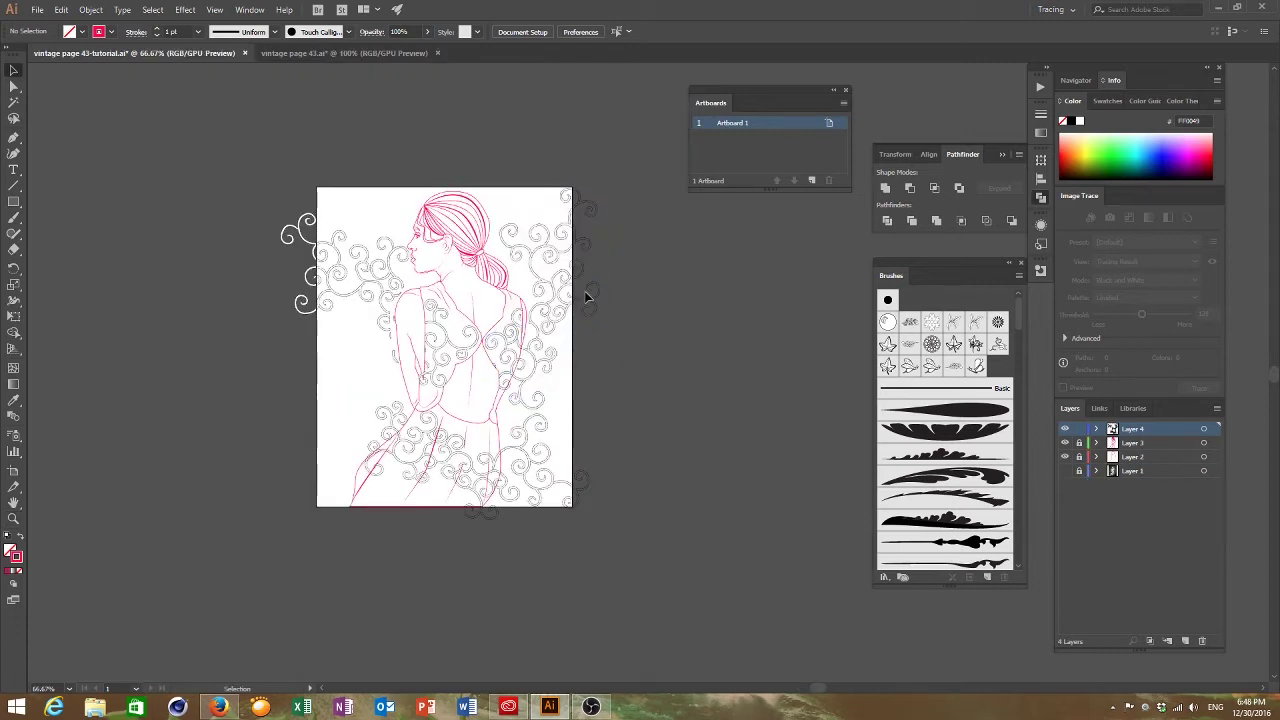
{"action": "left_click", "coordinate": [585, 300]}
{"action": "left_click", "coordinate": [585, 302]}
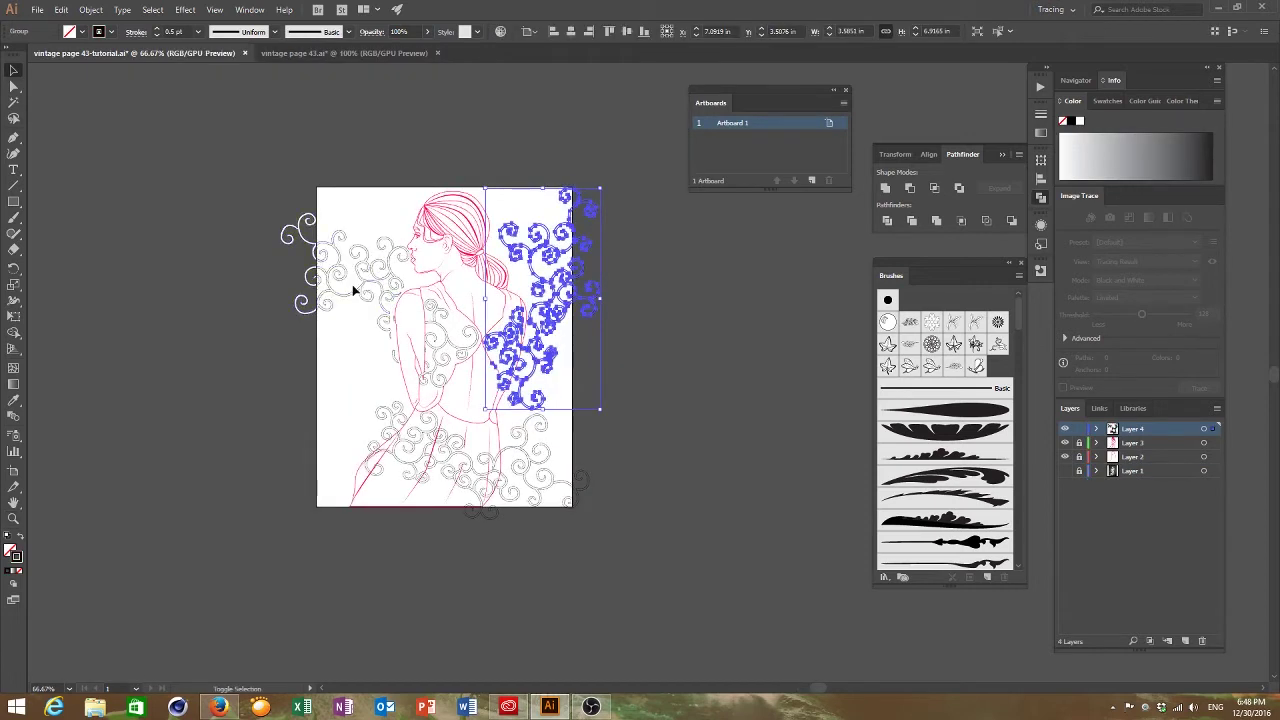
{"action": "left_click", "coordinate": [198, 288]}
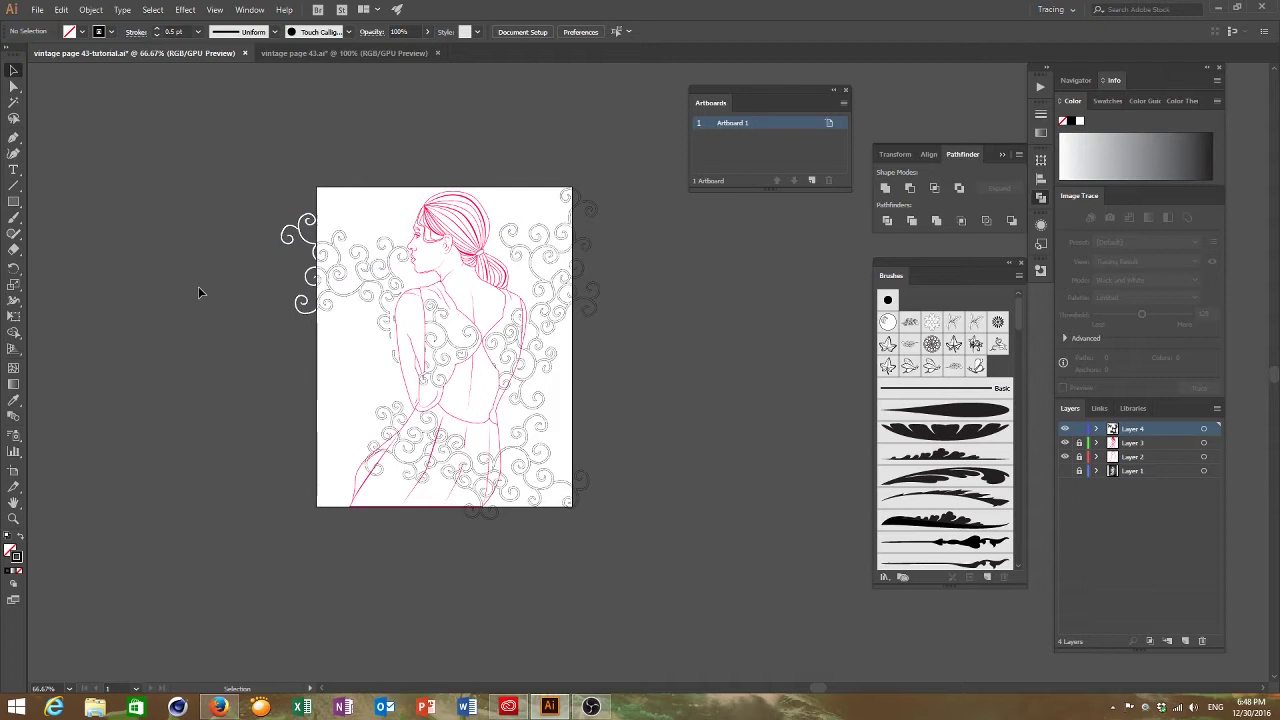
{"action": "left_click_drag", "start_coordinate": [262, 190], "coordinate": [701, 576]}
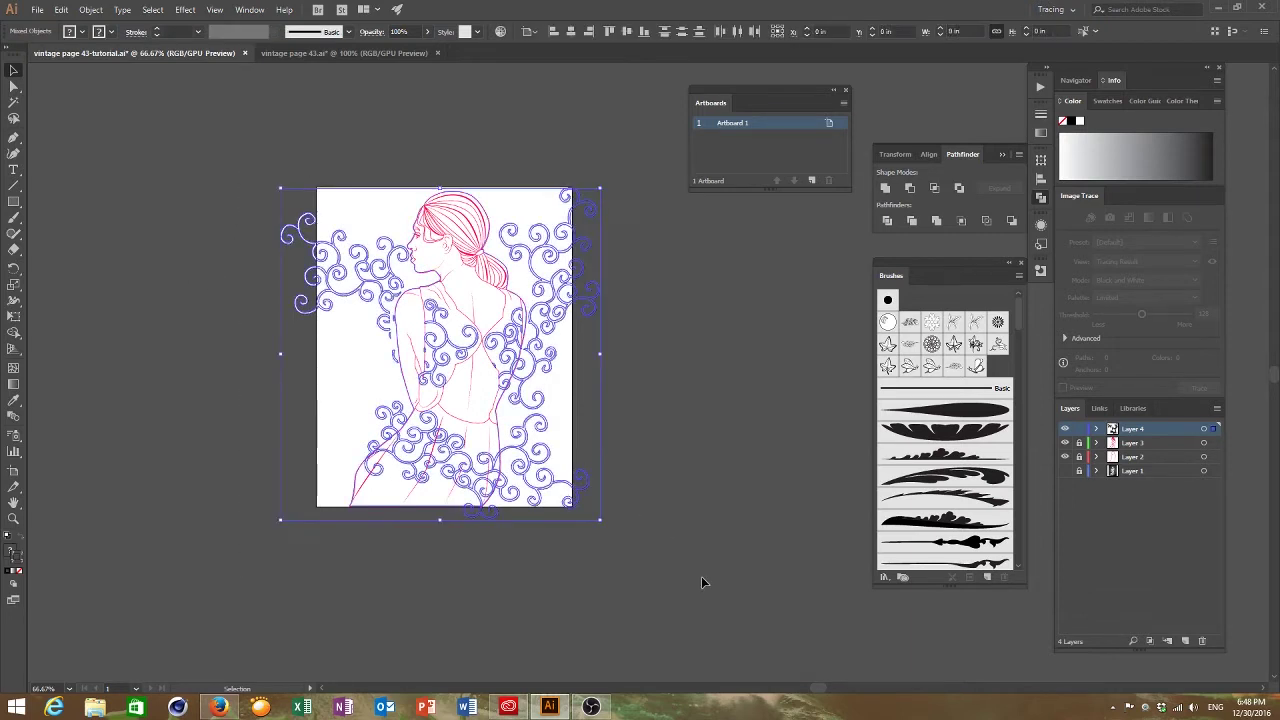
{"action": "left_click", "coordinate": [646, 392]}
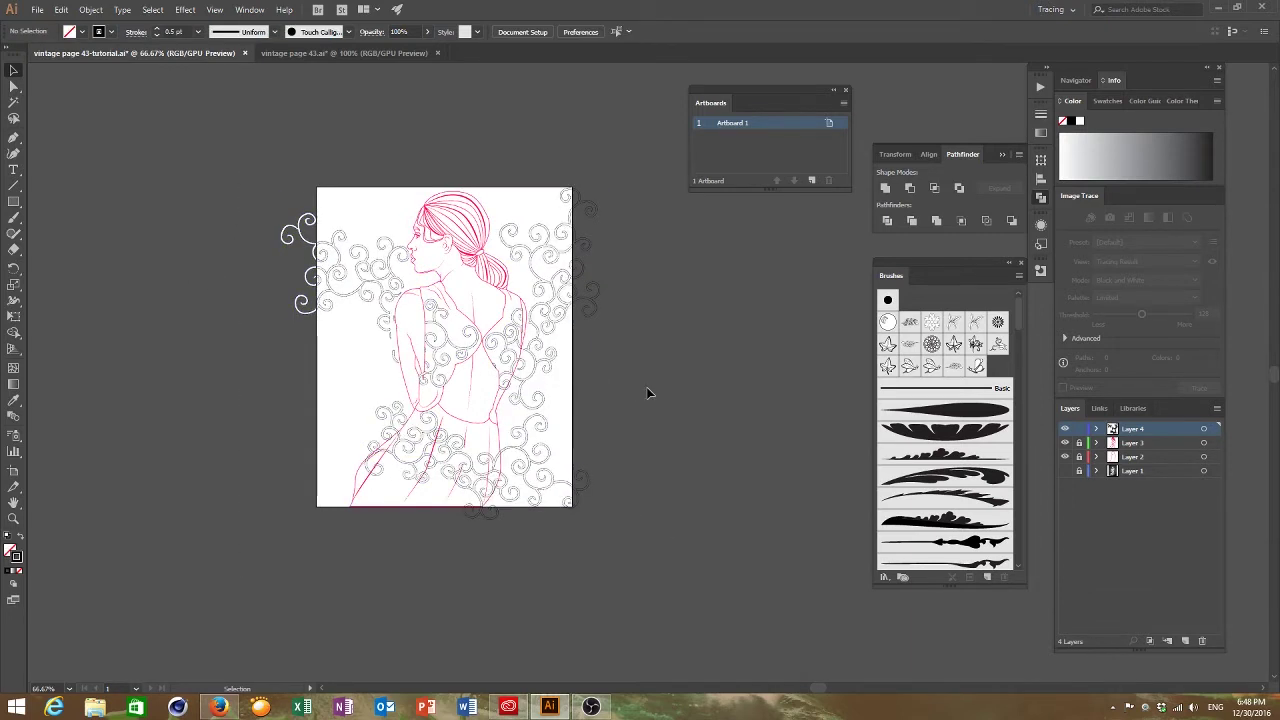
{"action": "left_click", "coordinate": [553, 340]}
{"action": "left_click", "coordinate": [616, 349]}
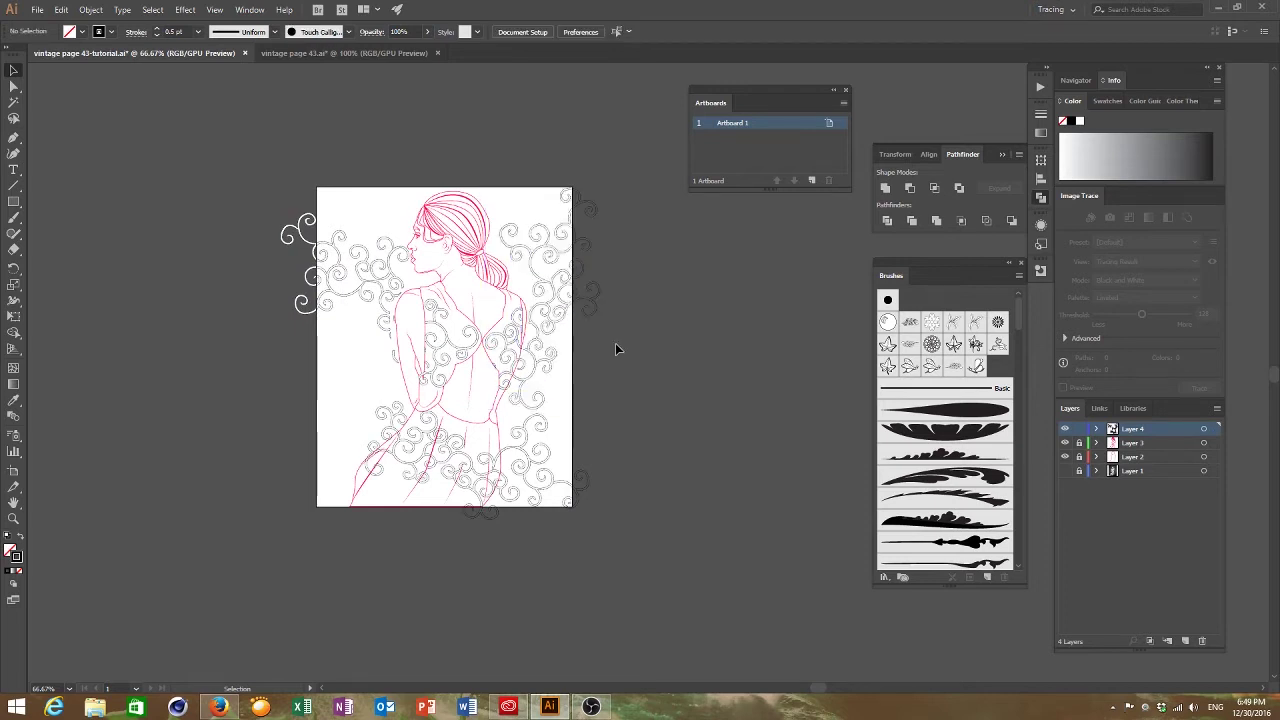
{"action": "left_click", "coordinate": [540, 340]}
{"action": "left_click", "coordinate": [522, 438], "text": "shift"}
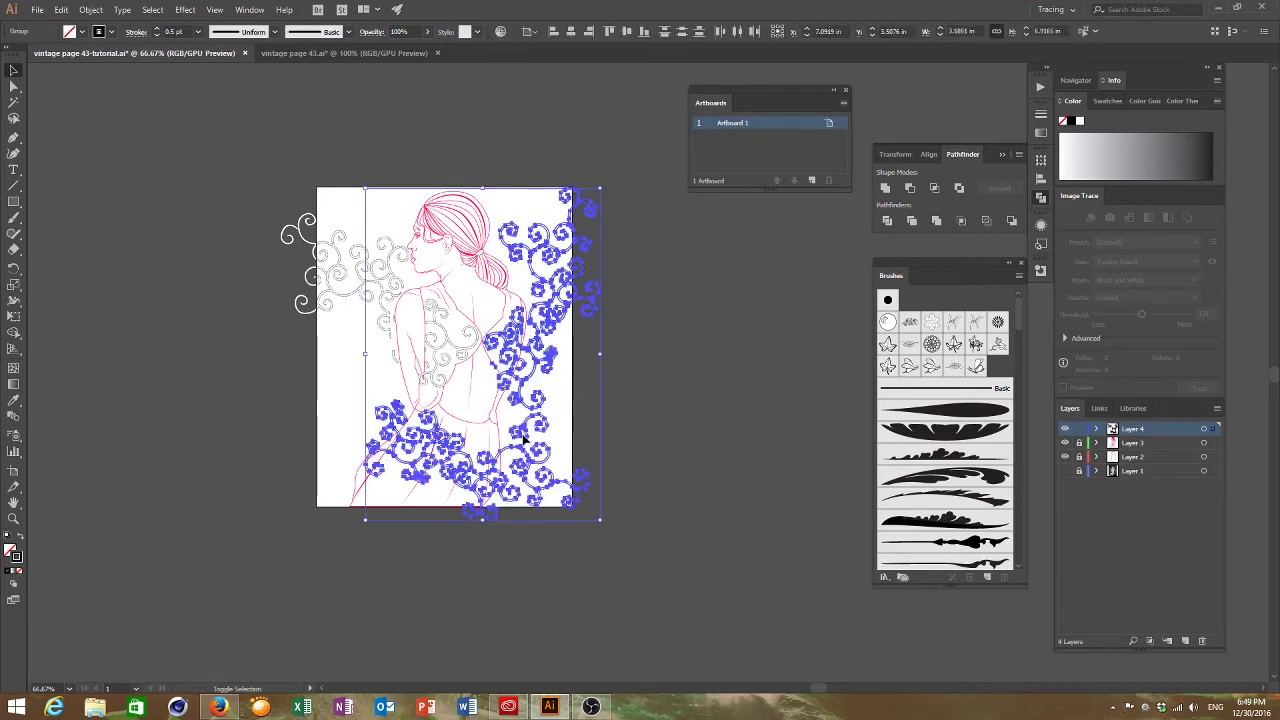
{"action": "left_click", "coordinate": [357, 294], "text": "shift"}
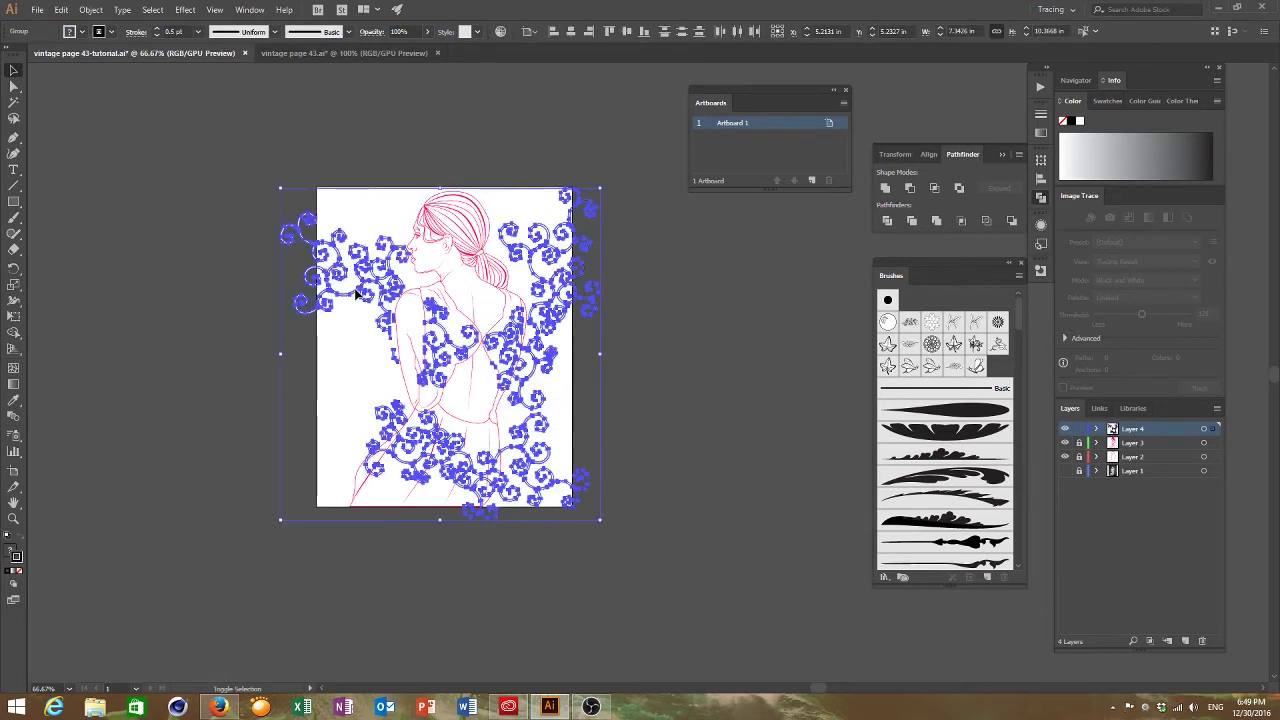
{"action": "left_click", "coordinate": [280, 305]}
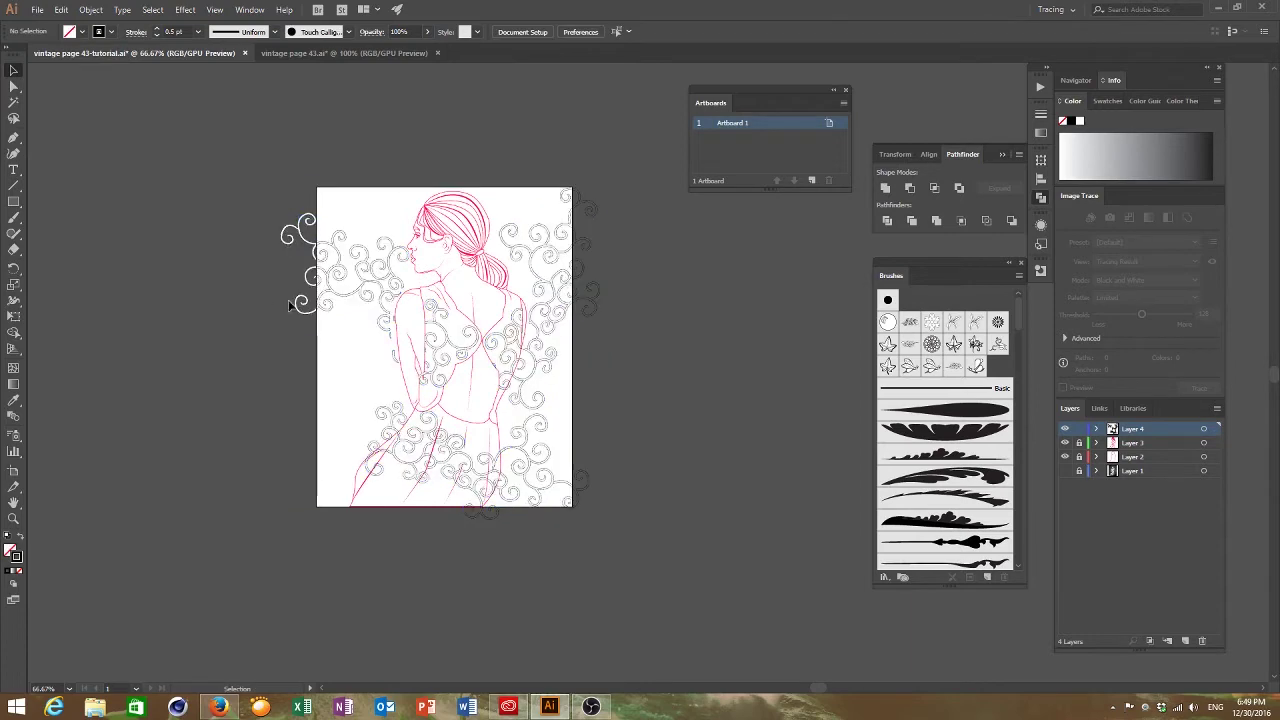
Check the extent of each swirl group separately: right side, upper left with bodice, and skirt
{"action": "left_click", "coordinate": [517, 345]}
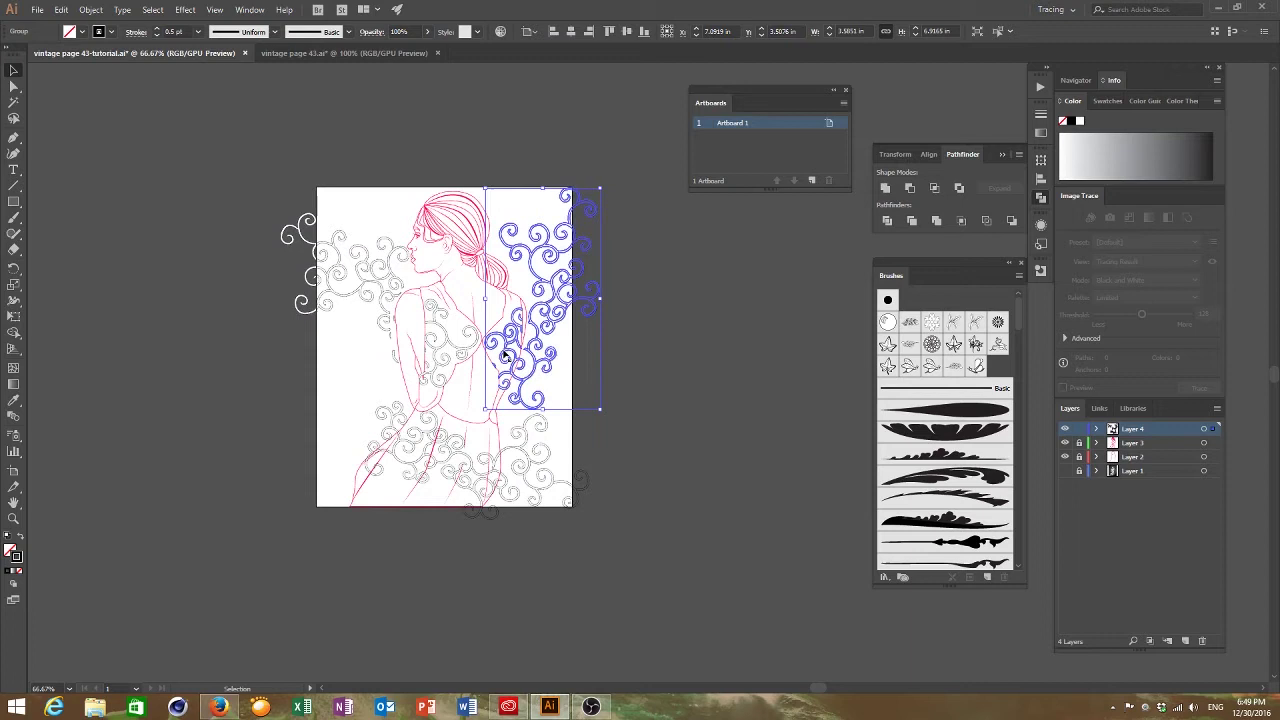
{"action": "left_click", "coordinate": [453, 350]}
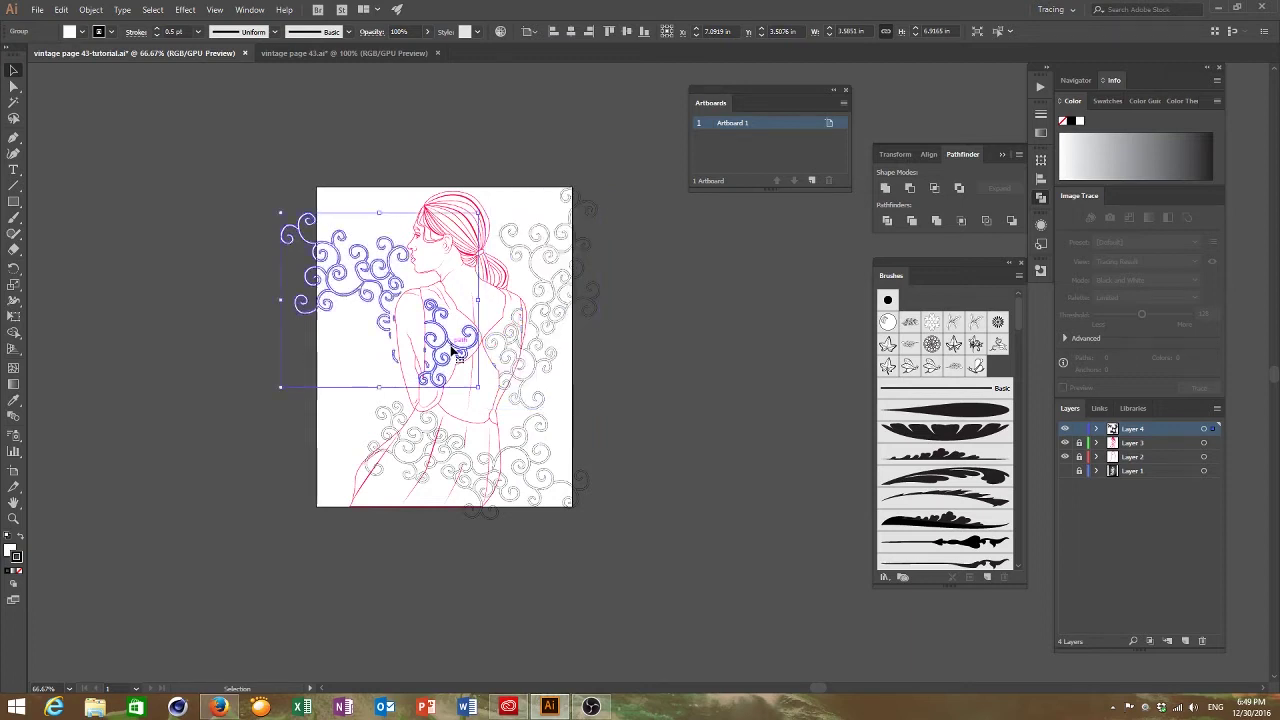
{"action": "left_click", "coordinate": [440, 436]}
{"action": "left_click", "coordinate": [540, 388]}
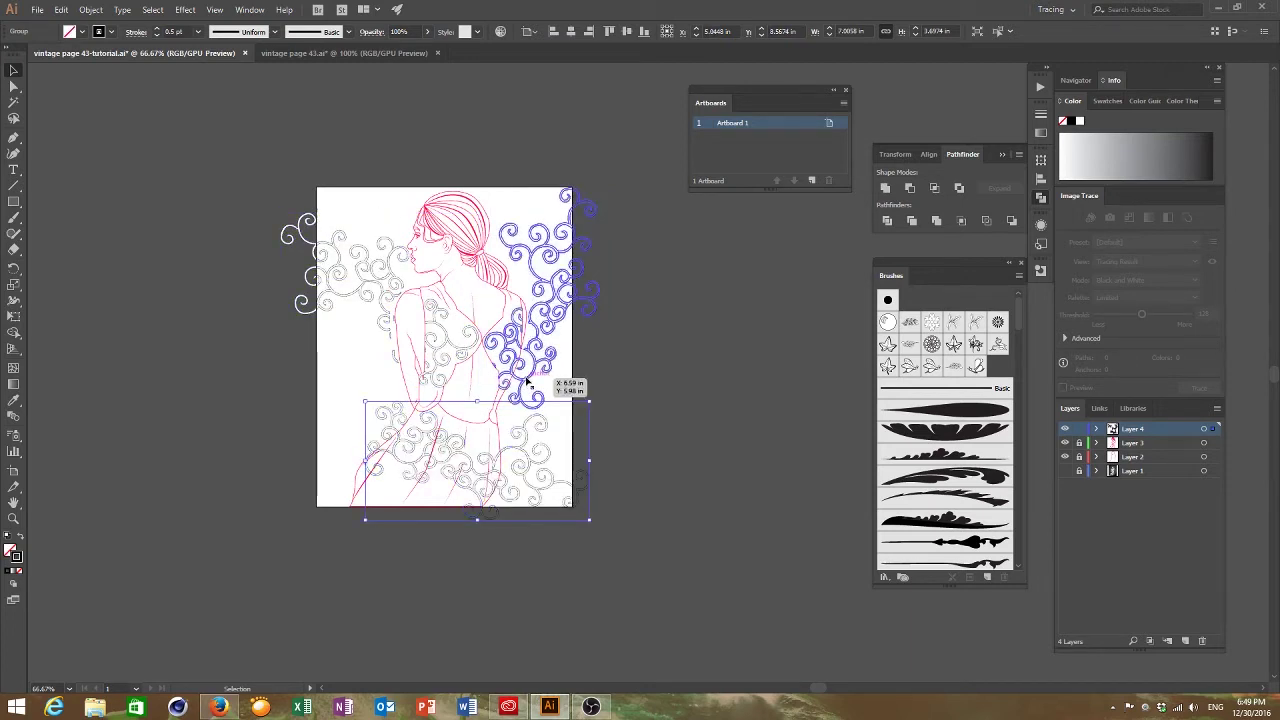
{"action": "left_click", "coordinate": [389, 335]}
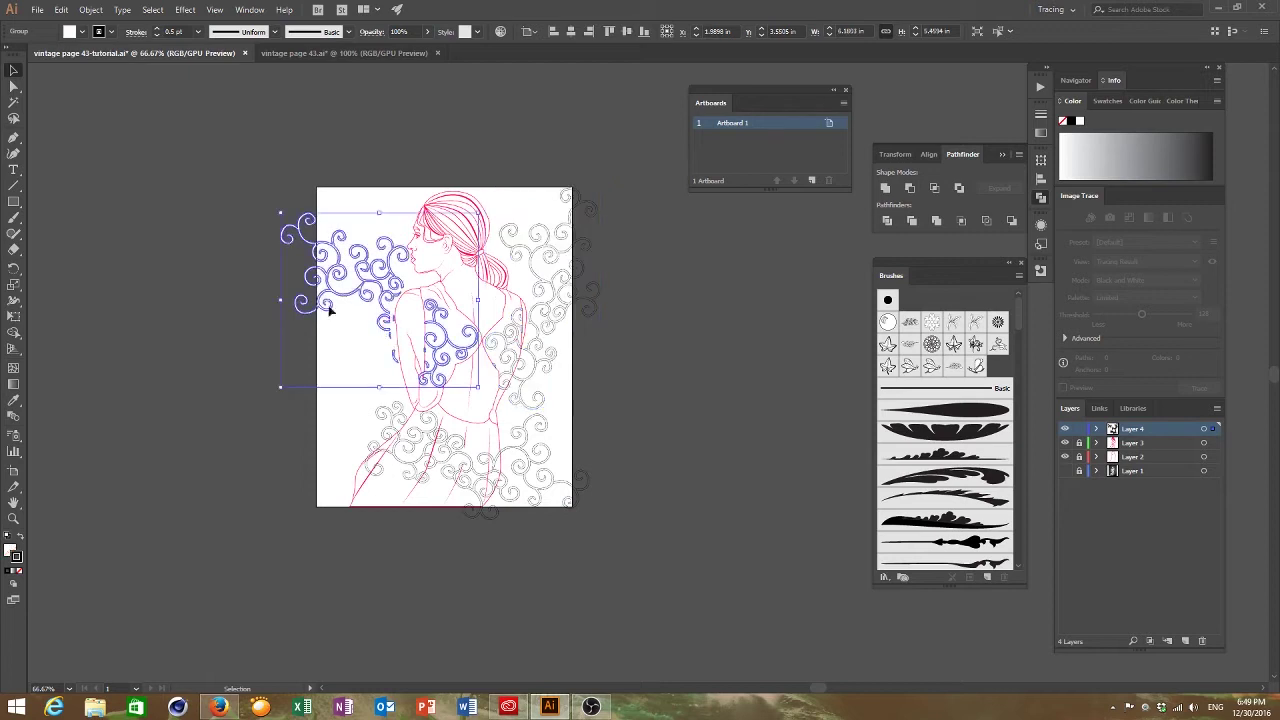
{"action": "left_click", "coordinate": [275, 325]}
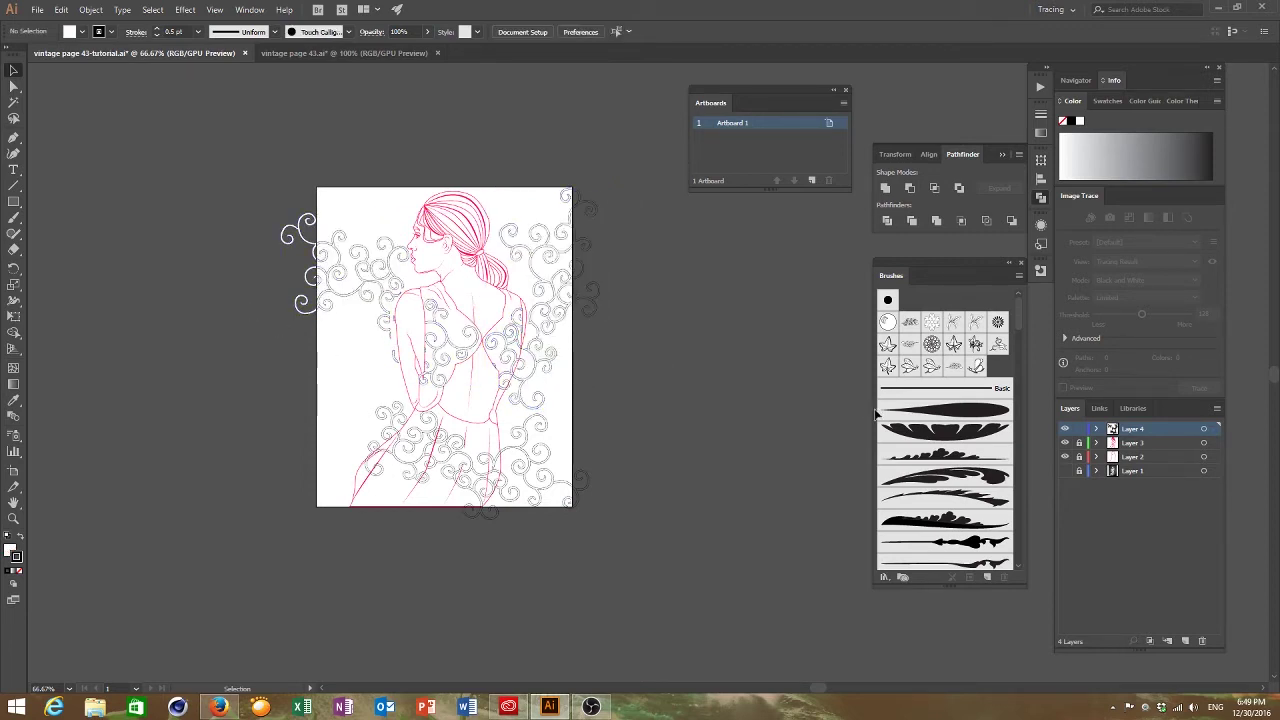
Hide the detail lines on Layer 3 and the body outline on Layer 2, keeping Layer 4 visible
{"action": "left_click_drag", "start_coordinate": [1065, 442], "coordinate": [1065, 457]}
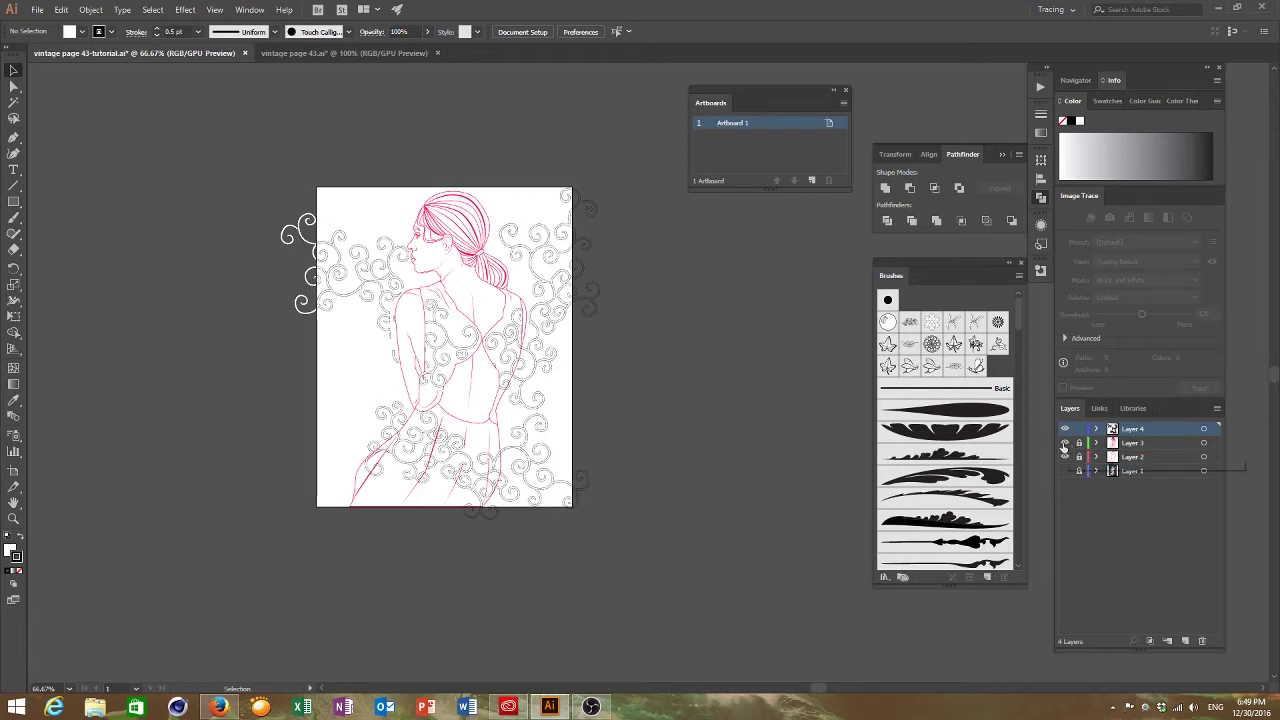
{"action": "left_click", "coordinate": [1065, 457]}
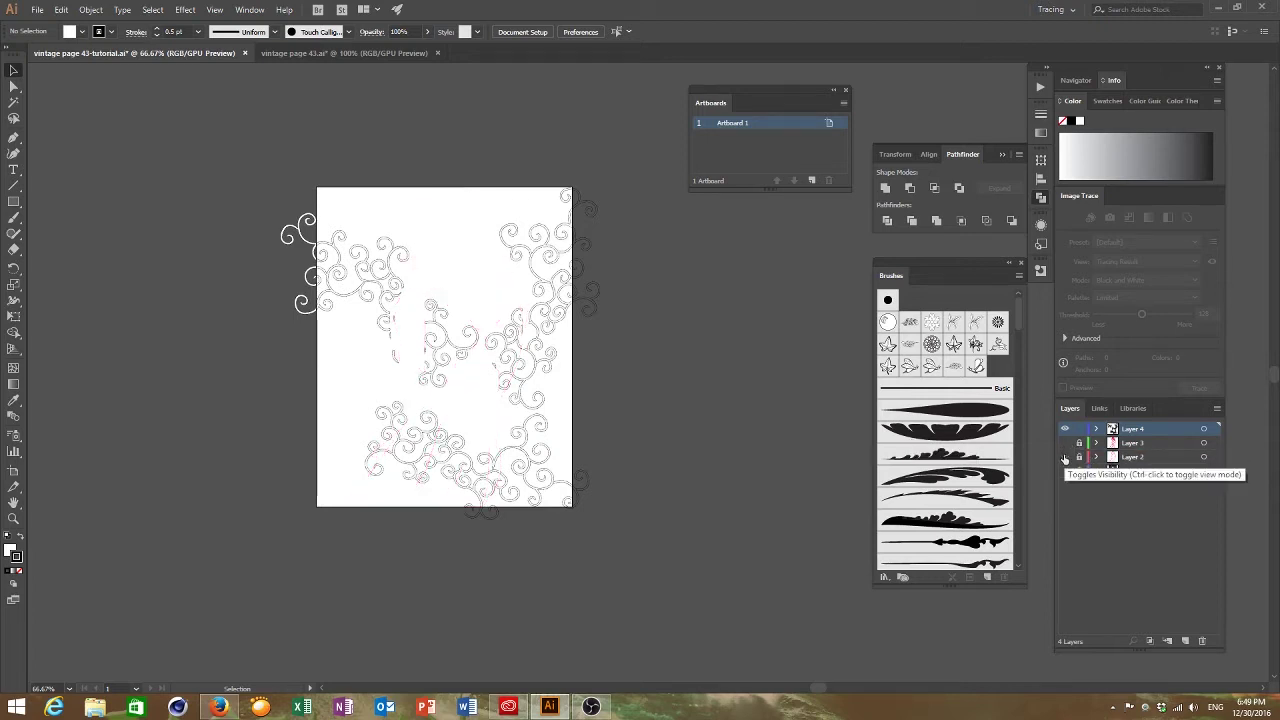
{"action": "left_click", "coordinate": [1065, 457]}
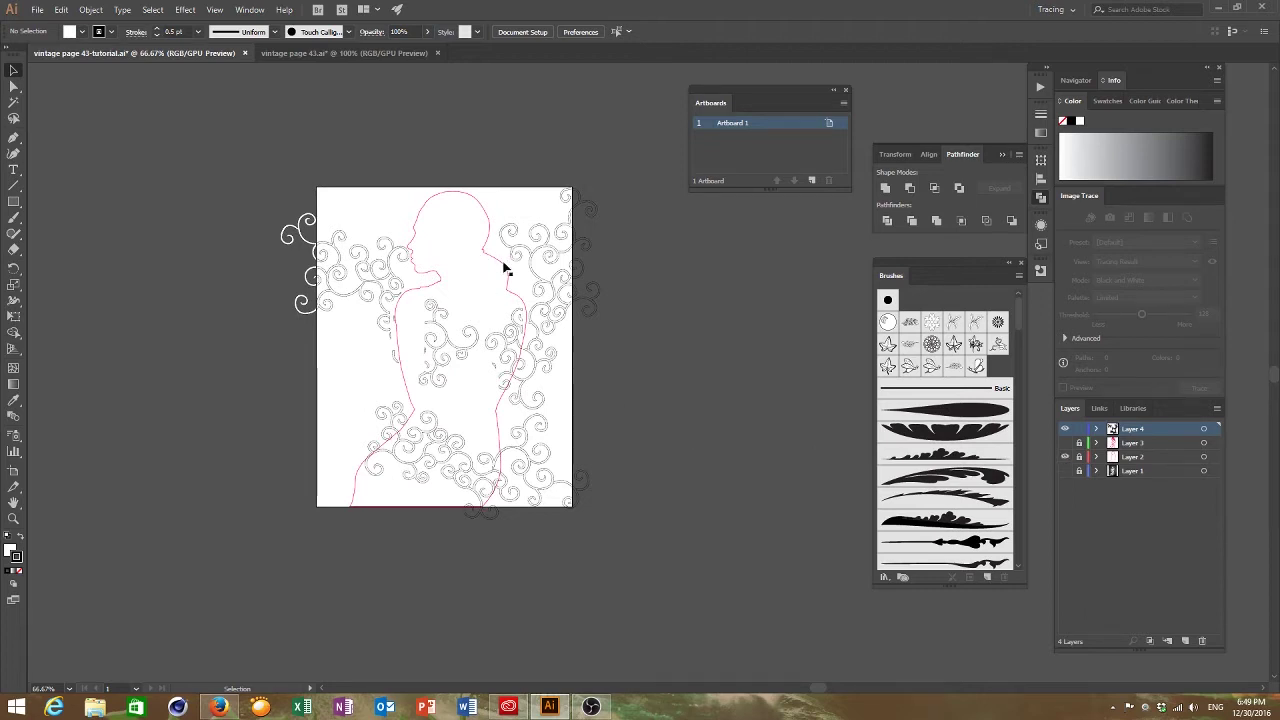
{"action": "left_click", "coordinate": [1065, 457]}
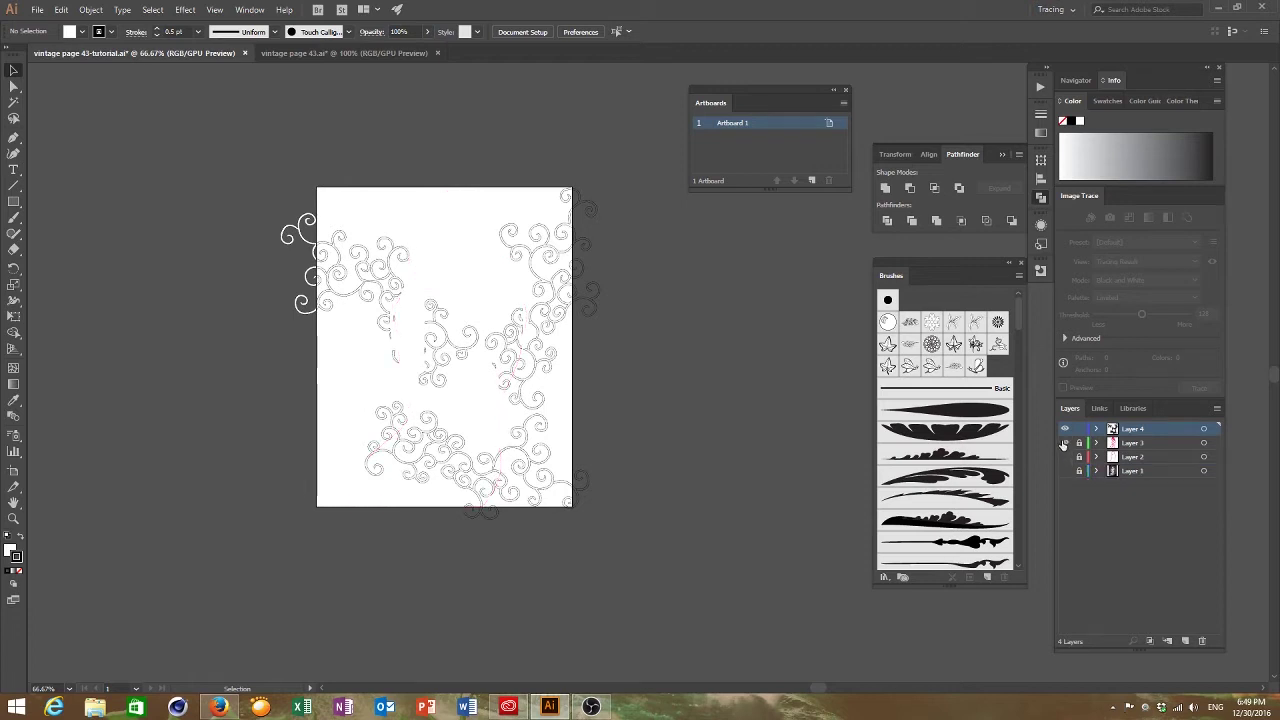
{"action": "left_click", "coordinate": [1064, 442]}
{"action": "left_click", "coordinate": [1065, 443]}
Make a clipping mask from the silhouette path and all swirl groups on Layer 4
{"action": "key", "text": "ctrl+a"}
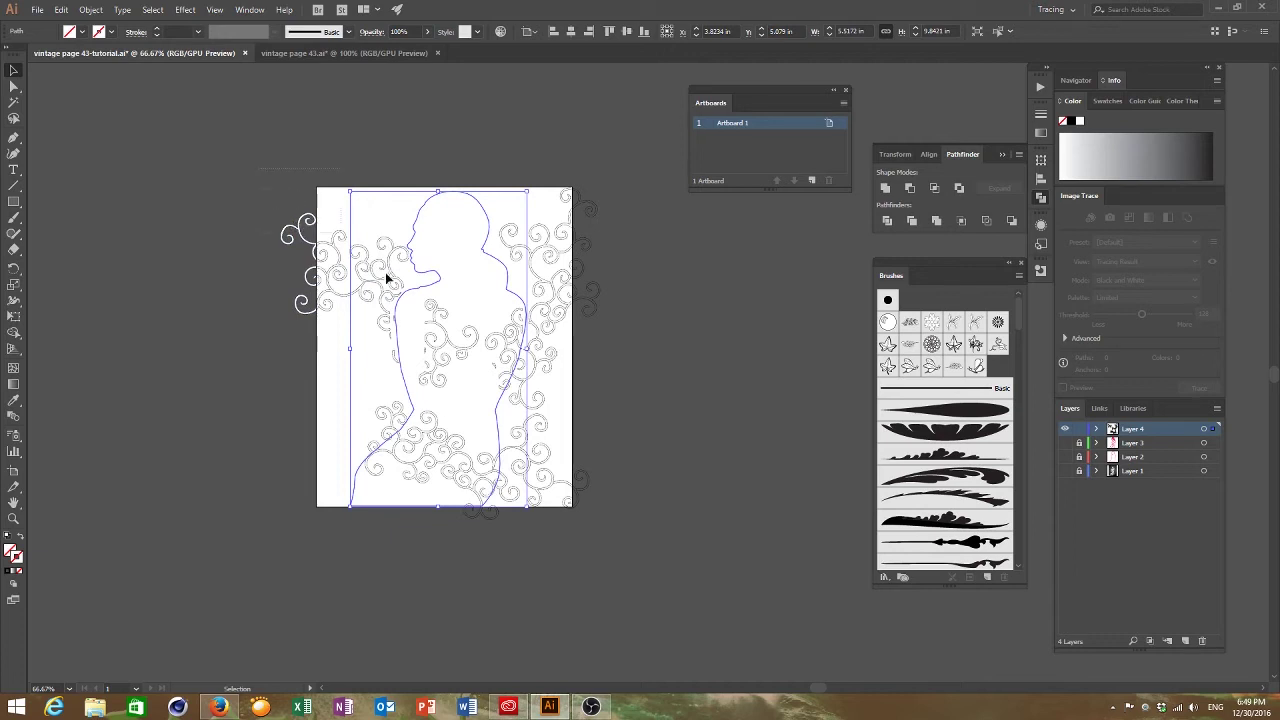
{"action": "left_click_drag", "start_coordinate": [386, 273], "coordinate": [654, 573]}
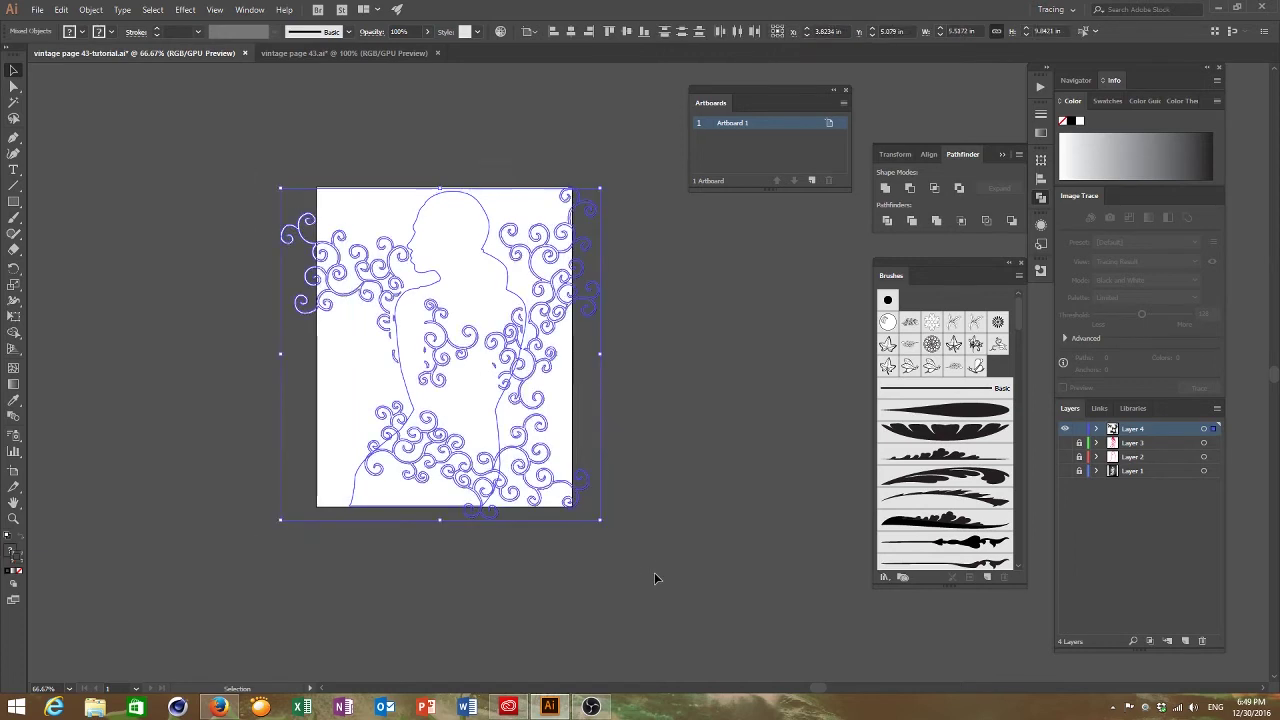
{"action": "right_click", "coordinate": [475, 345]}
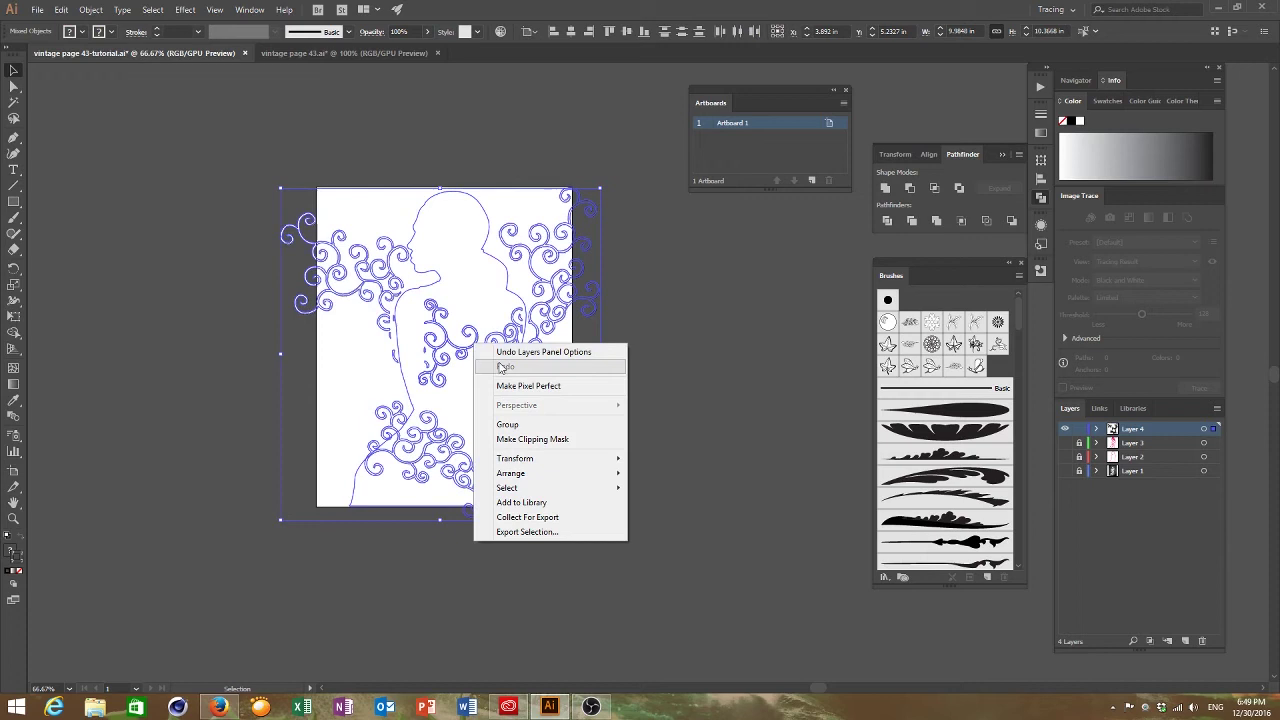
{"action": "left_click", "coordinate": [534, 445]}
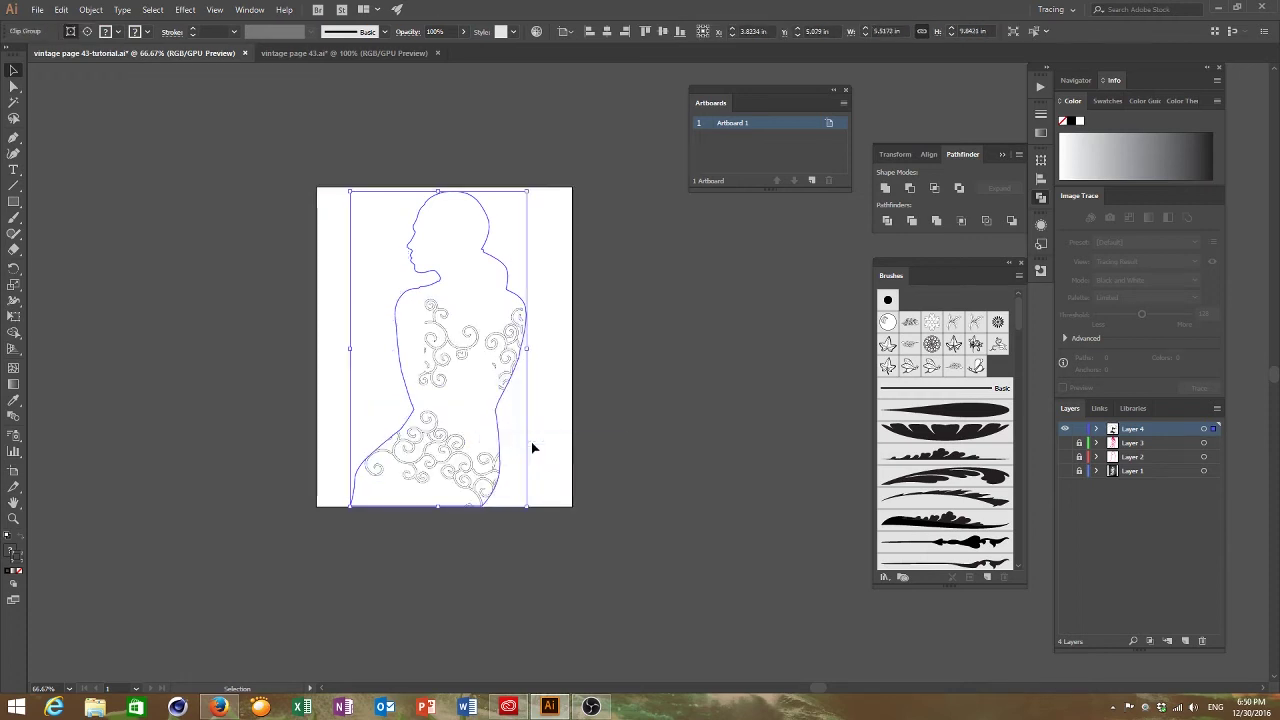
Show the detail lines on Layer 3 and the body outline on Layer 2 together with the clipped swirls
{"action": "left_click", "coordinate": [618, 432]}
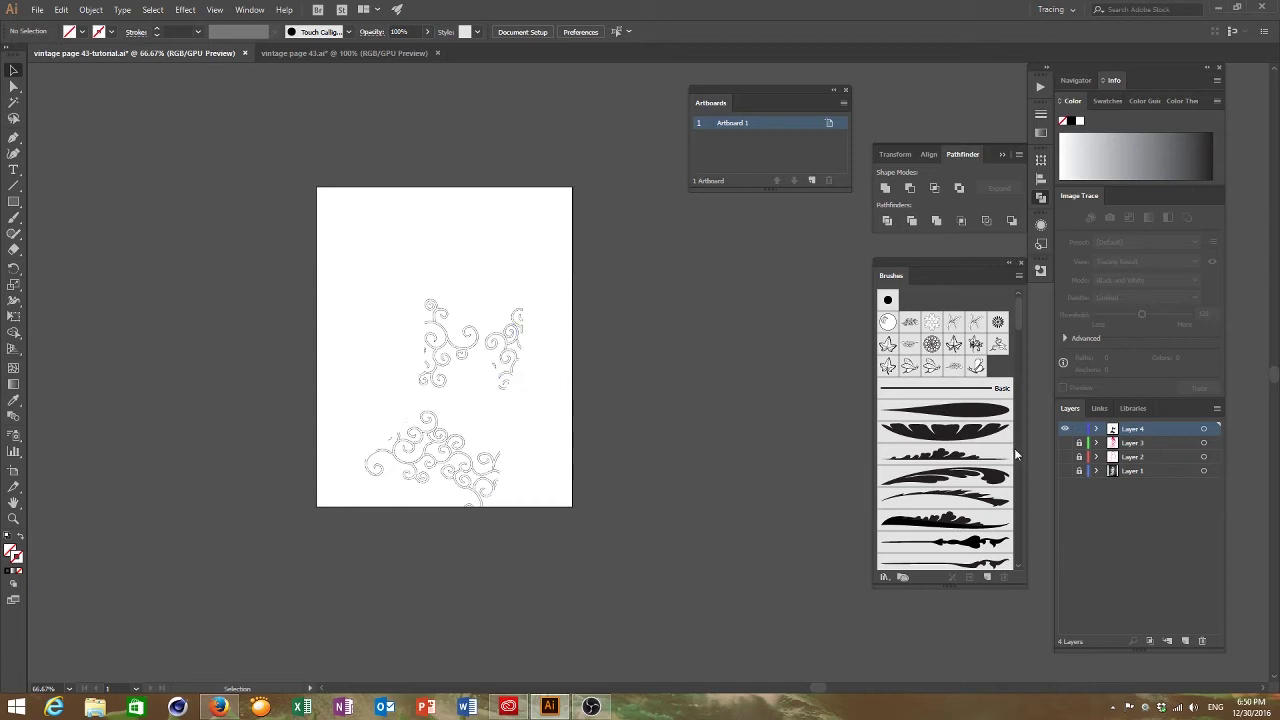
{"action": "left_click", "coordinate": [1066, 443]}
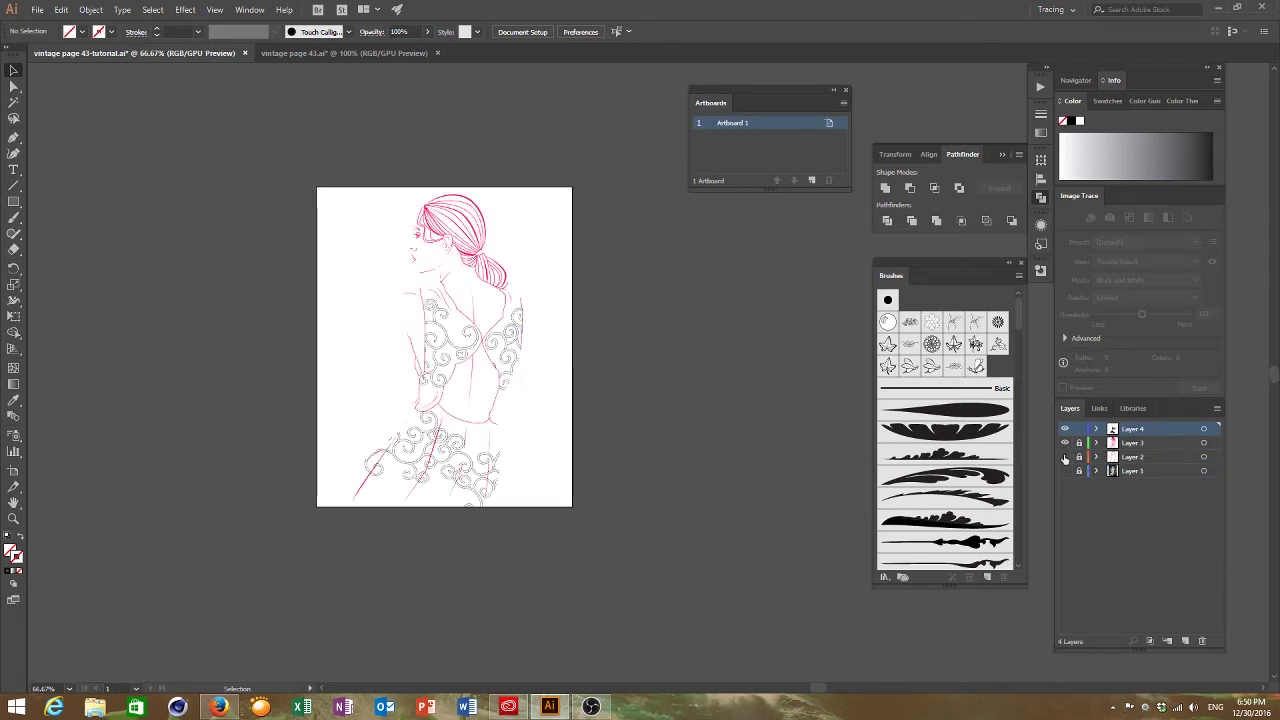
{"action": "left_click", "coordinate": [1066, 457]}
{"action": "left_click_drag", "start_coordinate": [510, 328], "coordinate": [436, 383]}
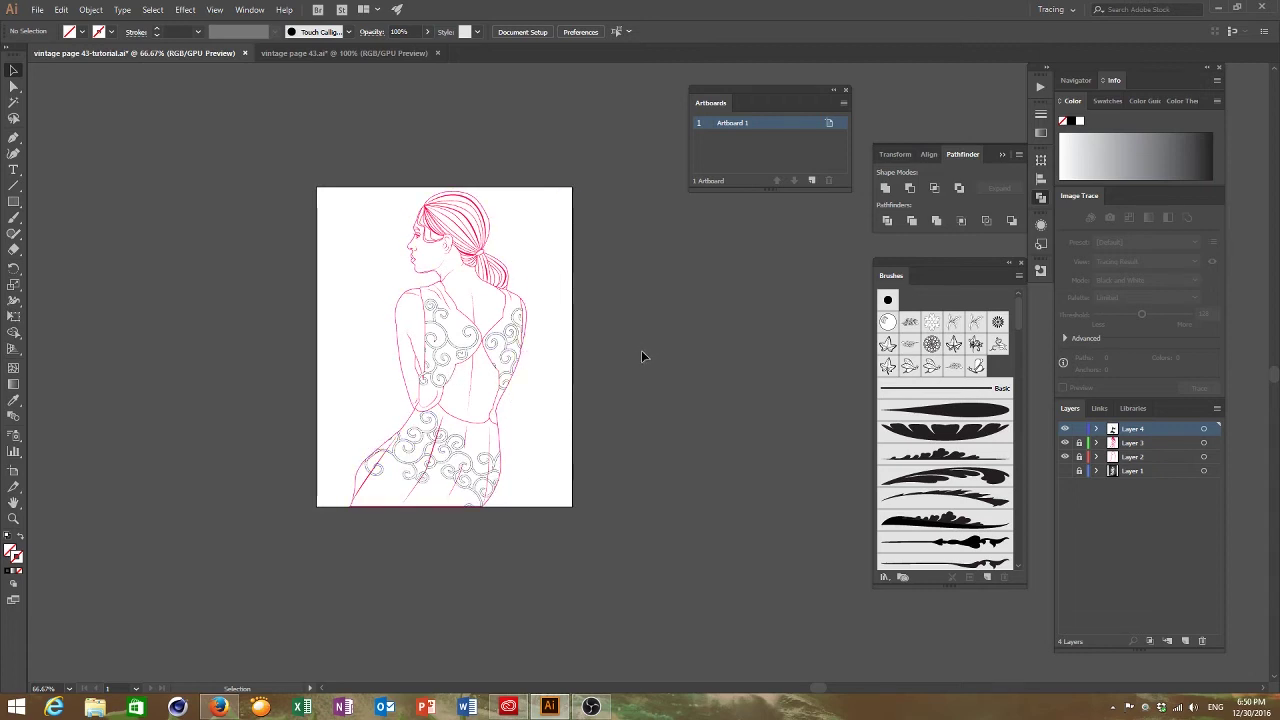
Lock Layer 4, compare the line art with the photo on Layer 1, and add a new layer on top
{"action": "left_click", "coordinate": [1080, 430]}
{"action": "left_click", "coordinate": [1065, 471]}
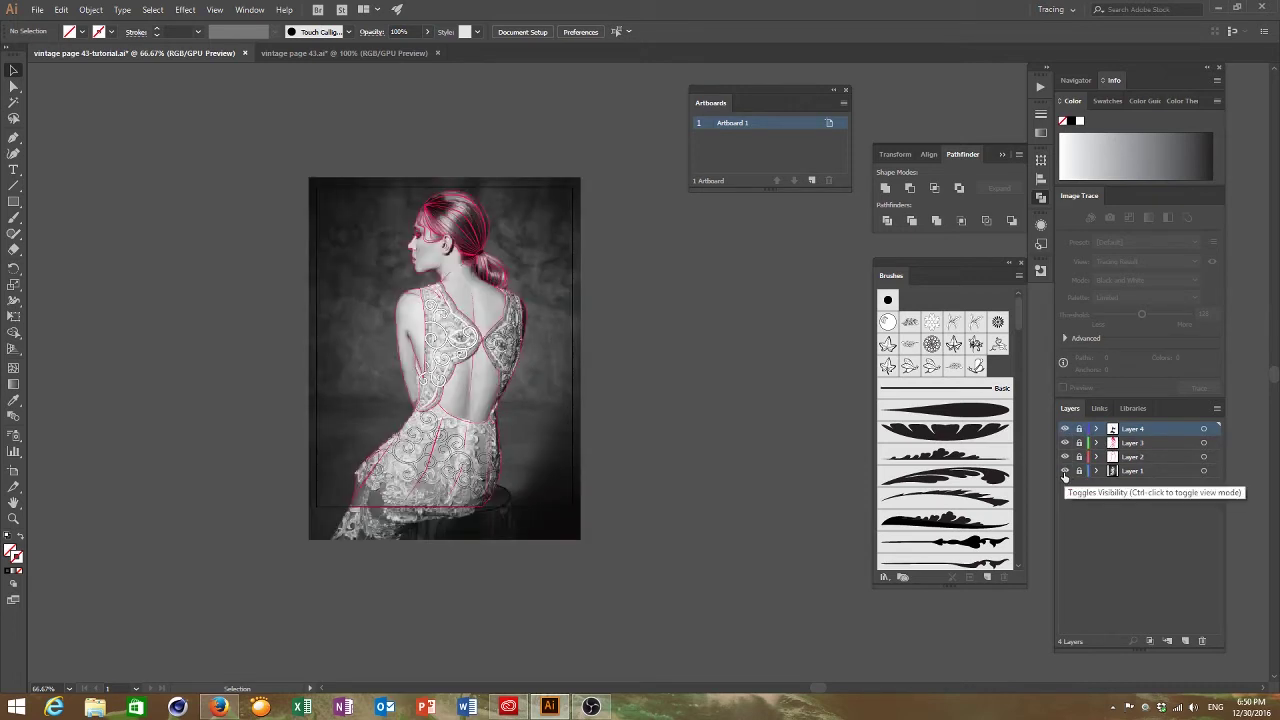
{"action": "left_click", "coordinate": [1065, 471]}
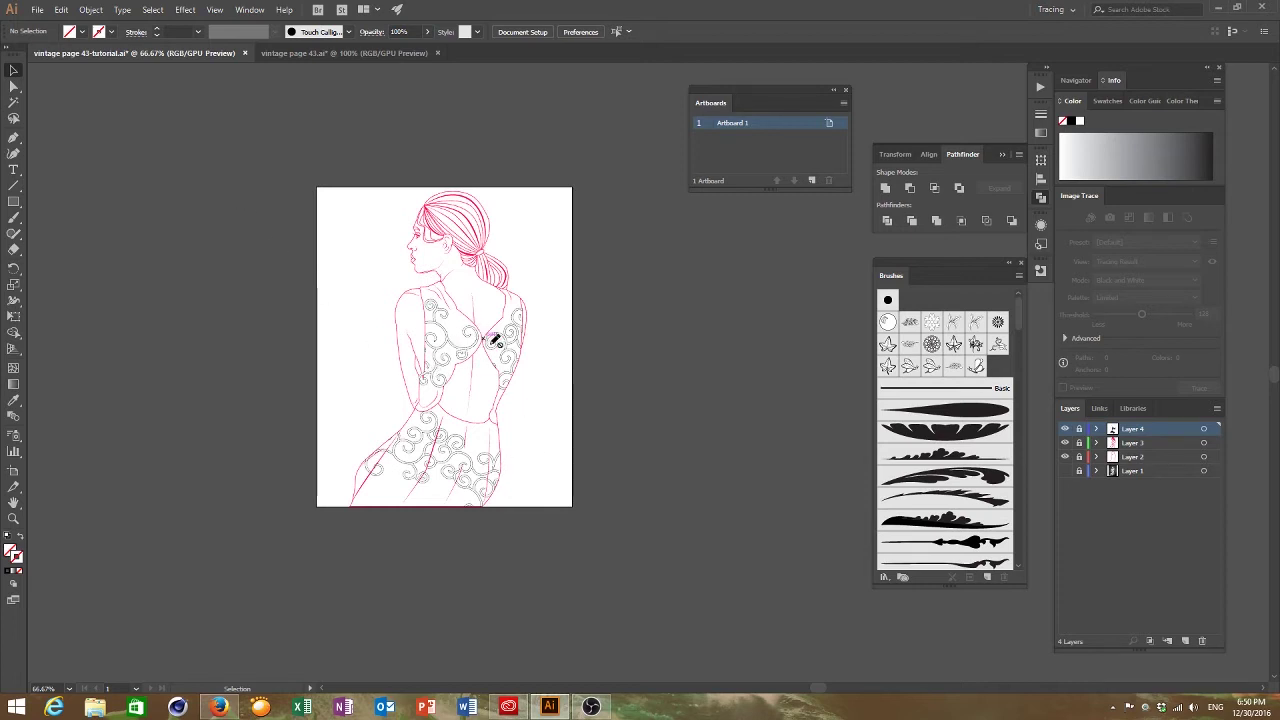
{"action": "left_click", "coordinate": [1186, 641]}
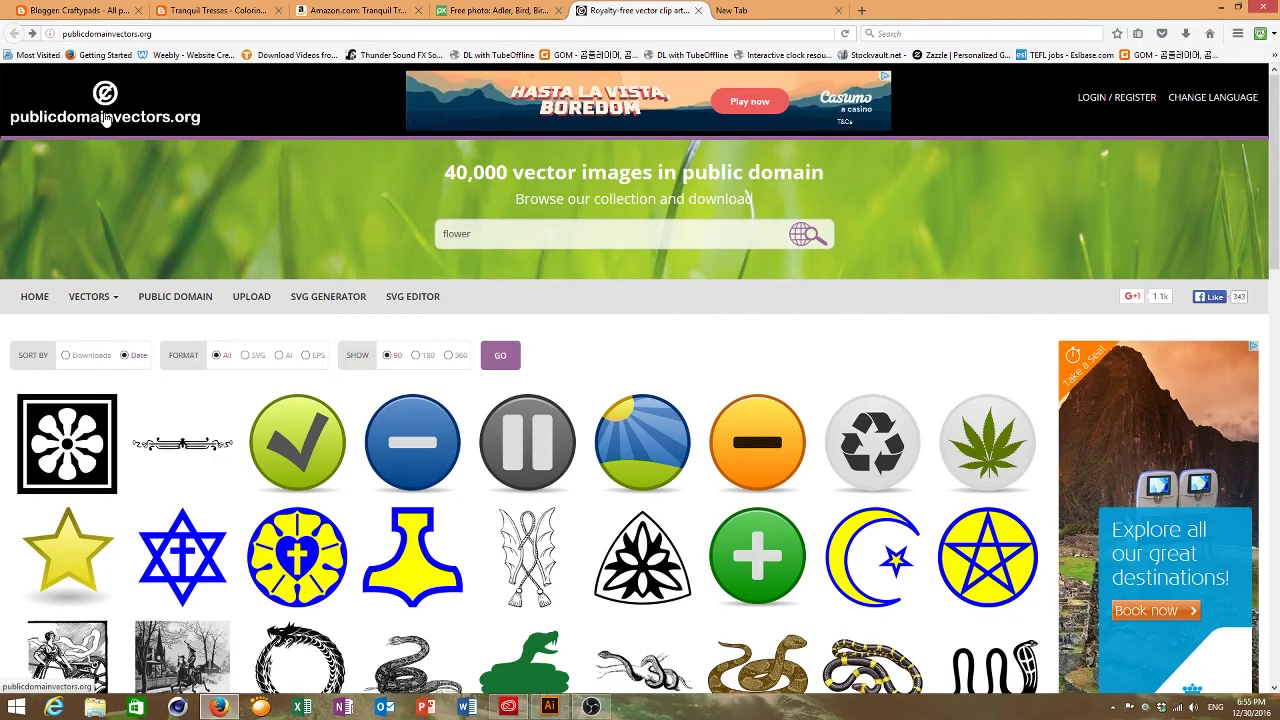
Switch to the browser and search publicdomainvectors.org for "celtic" vectors from its home page
{"action": "left_click", "coordinate": [105, 118]}
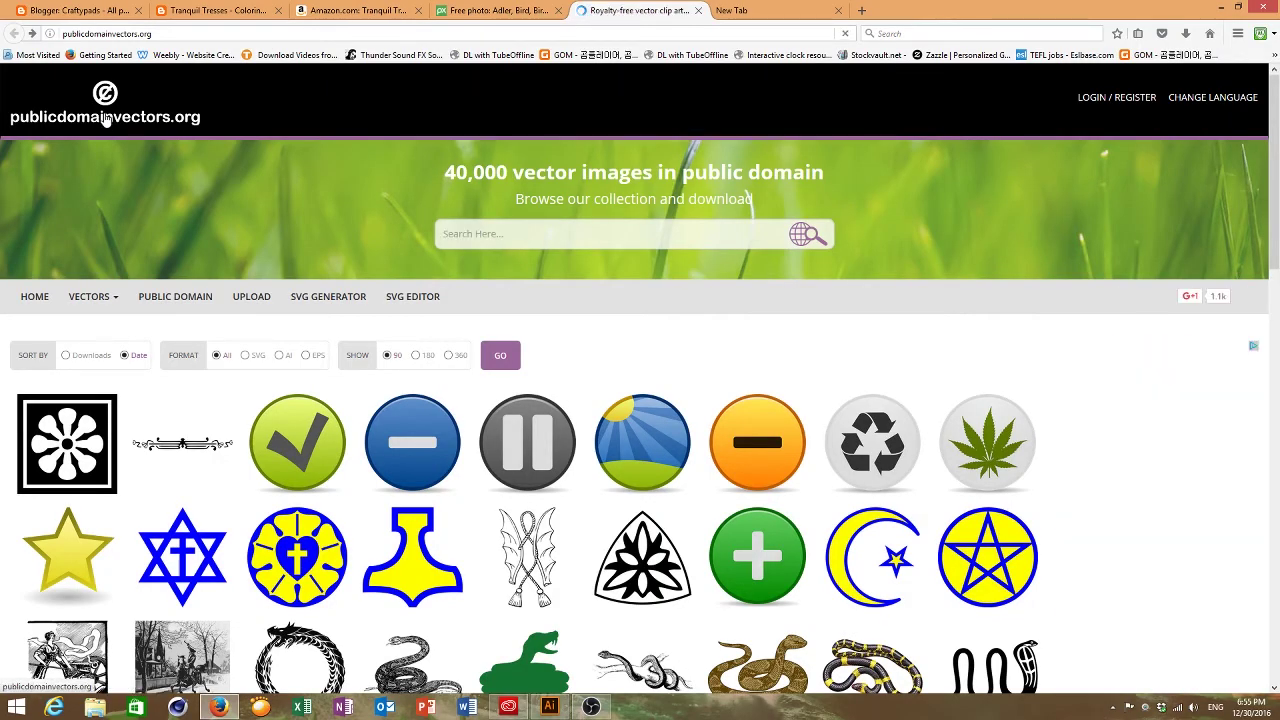
{"action": "scroll", "coordinate": [267, 323], "scroll_direction": "down", "scroll_amount": 7}
{"action": "scroll", "coordinate": [267, 325], "scroll_direction": "up", "scroll_amount": 7}
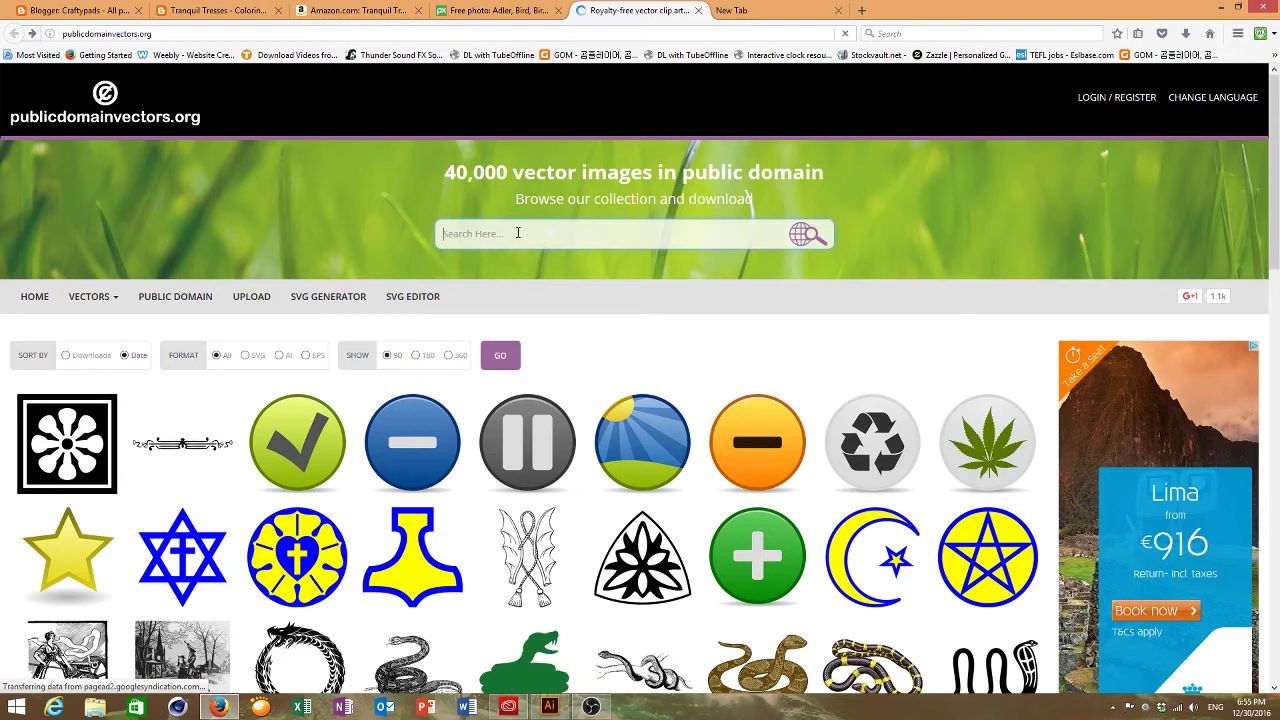
{"action": "left_click", "coordinate": [518, 233]}
{"action": "type", "text": "cel"}
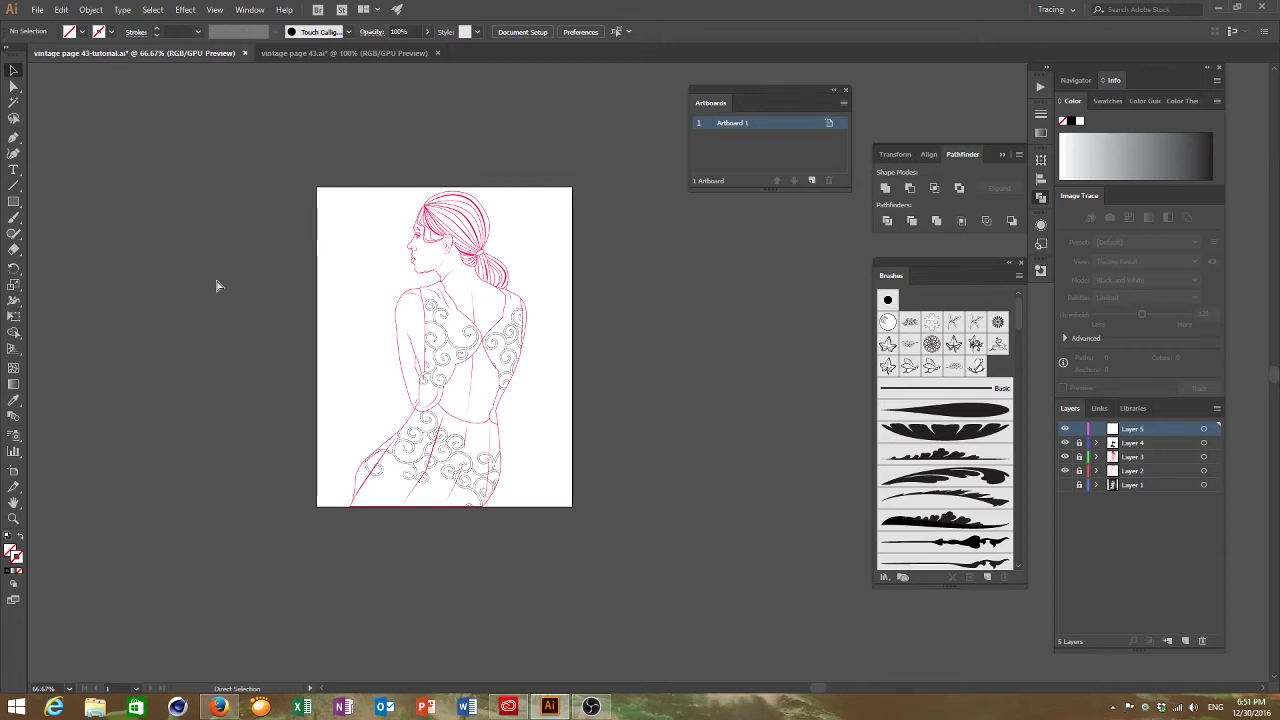
Switch to Illustrator, paste the three-armed Celtic ornament onto Layer 5 and place it beside the figure to inspect its detail
{"action": "key", "text": "ctrl+v"}
{"action": "left_click", "coordinate": [664, 334]}
{"action": "left_click_drag", "start_coordinate": [636, 374], "coordinate": [323, 347]}
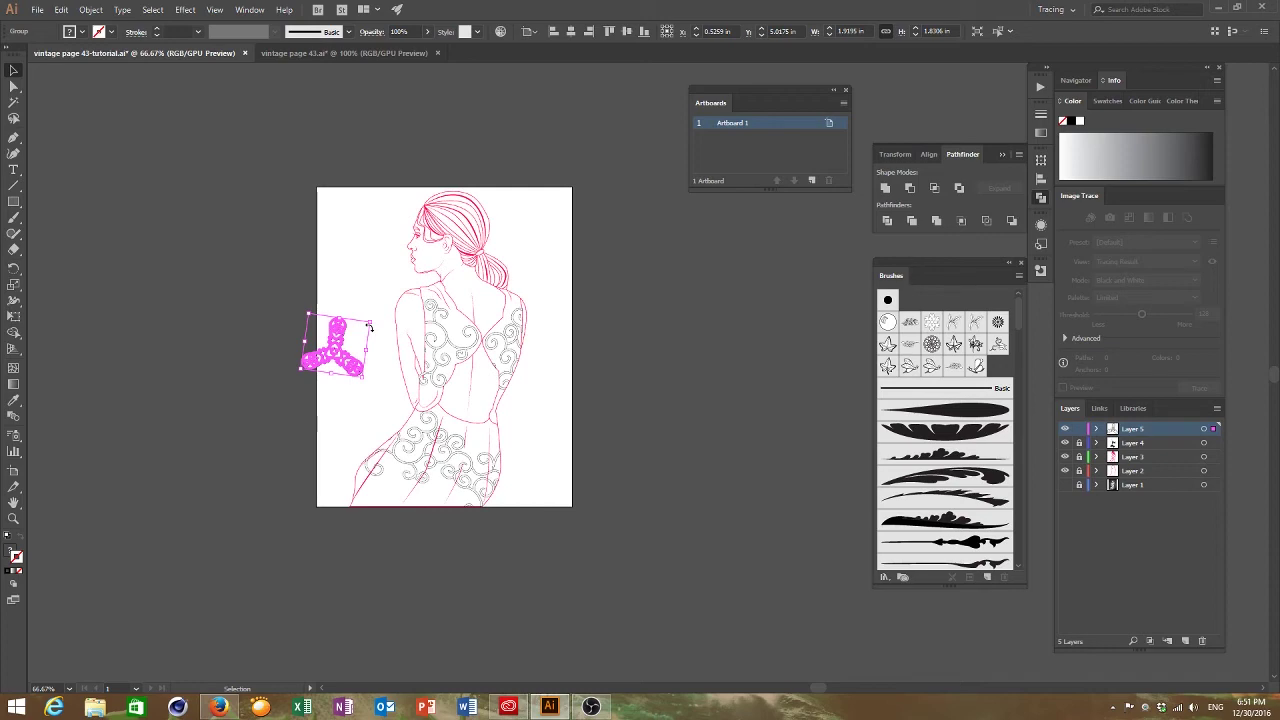
{"action": "key", "text": "a"}
{"action": "key", "text": "ctrl+equal"}
{"action": "key", "text": "ctrl+equal"}
{"action": "key", "text": "ctrl+equal"}
{"action": "key", "text": "ctrl+equal"}
{"action": "key", "text": "ctrl+equal"}
{"action": "key", "text": "v"}
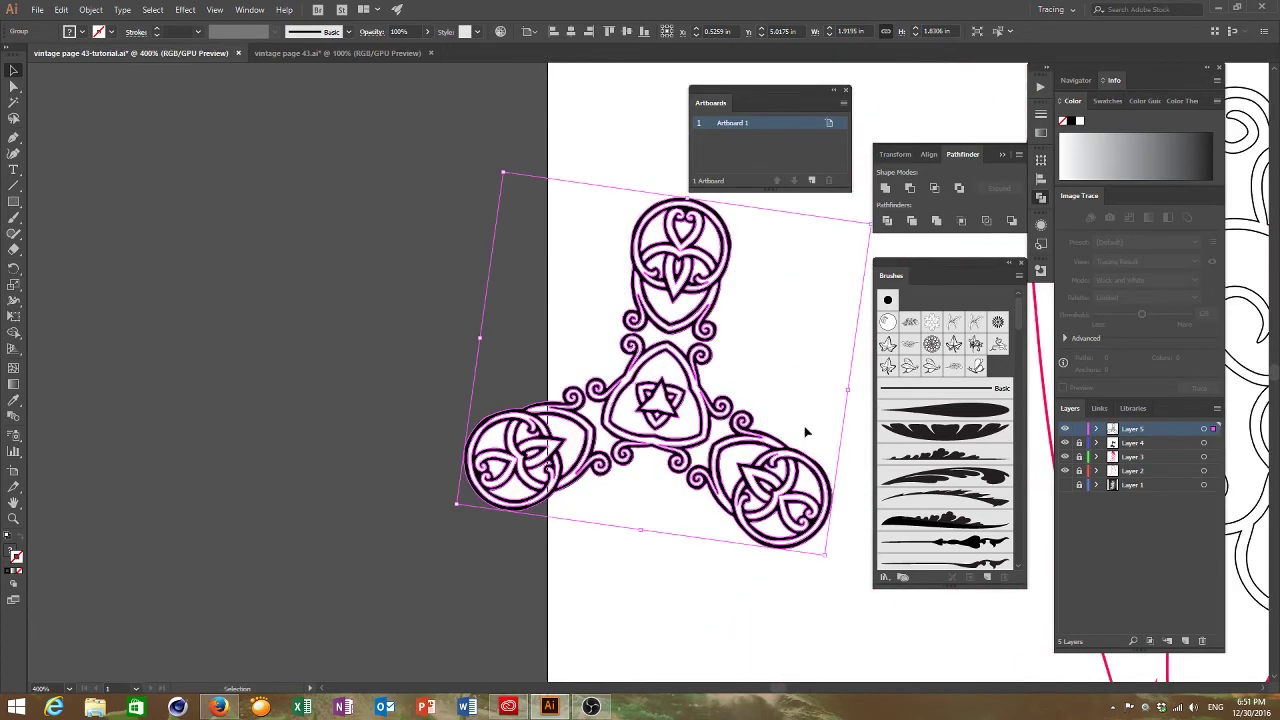
Try the Celtic ornament on the woman's back where the two bodice panels meet, and delete it
{"action": "left_click", "coordinate": [560, 317]}
{"action": "left_click", "coordinate": [618, 432]}
{"action": "left_click_drag", "start_coordinate": [777, 693], "coordinate": [793, 695]}
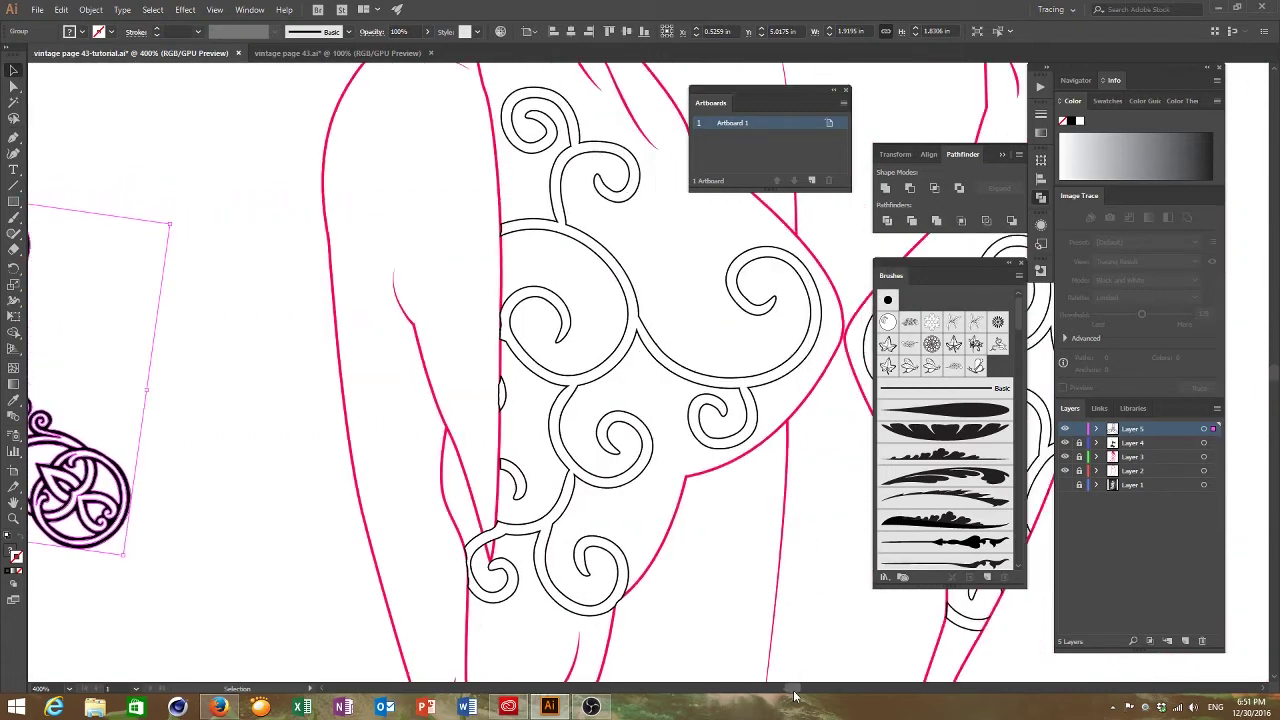
{"action": "key", "text": "ctrl+minus"}
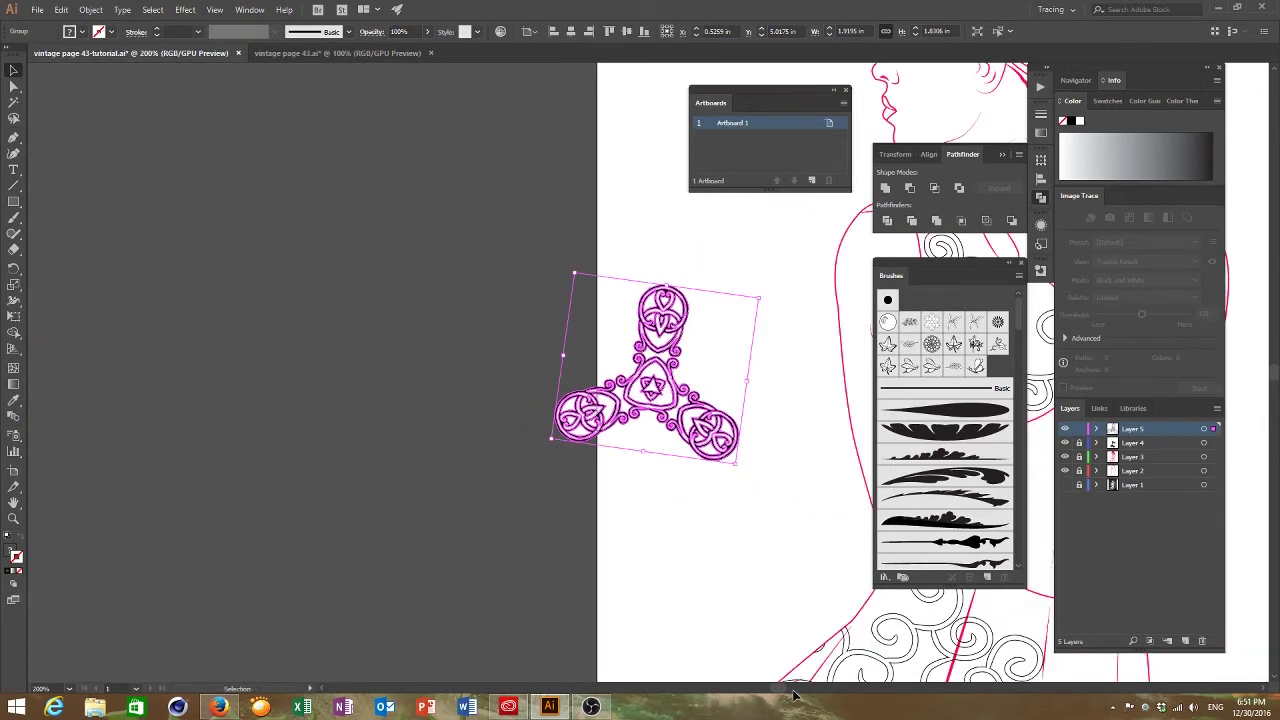
{"action": "left_click_drag", "start_coordinate": [787, 695], "coordinate": [803, 695]}
{"action": "left_click_drag", "start_coordinate": [170, 386], "coordinate": [608, 367]}
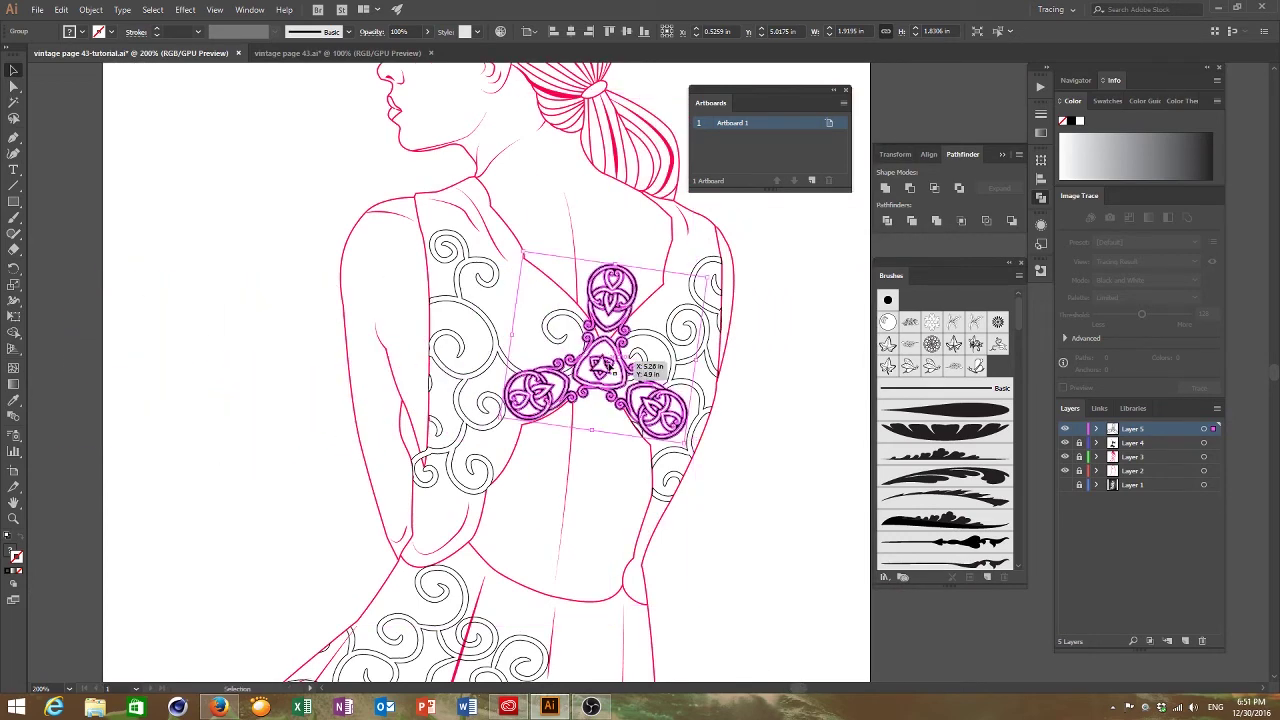
{"action": "left_click", "coordinate": [802, 384]}
{"action": "left_click", "coordinate": [624, 396]}
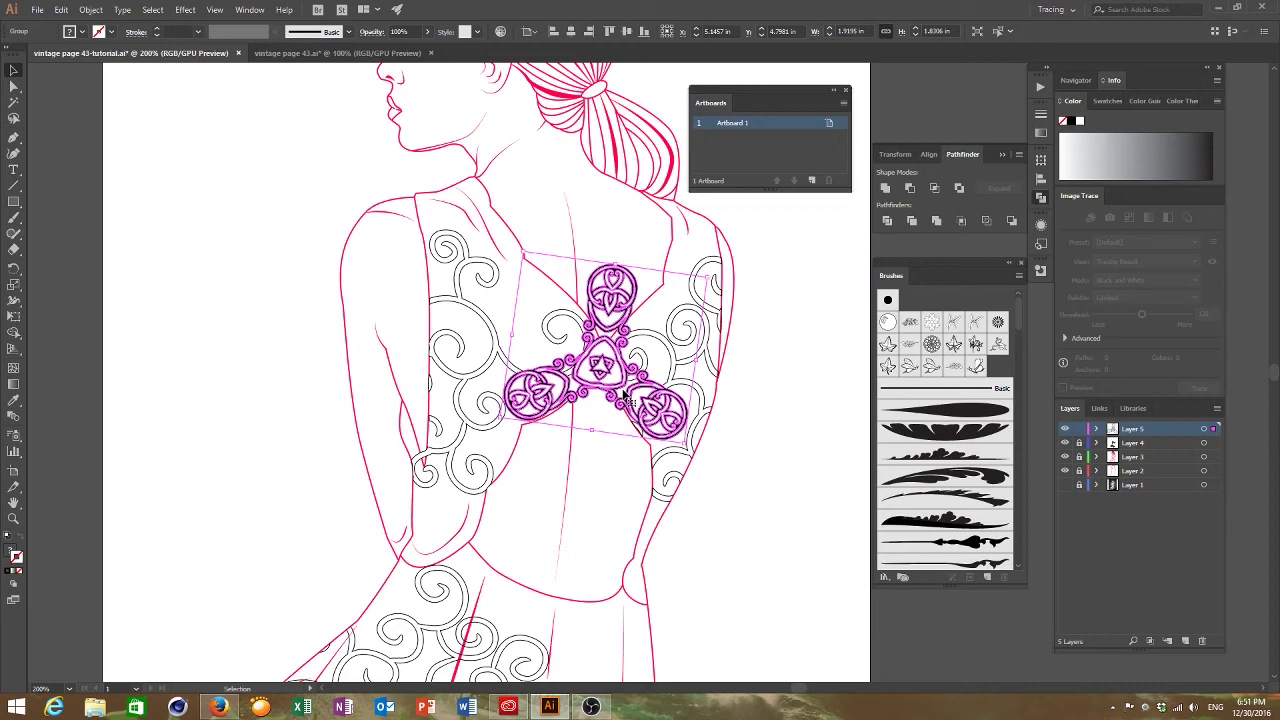
{"action": "key", "text": "Delete"}
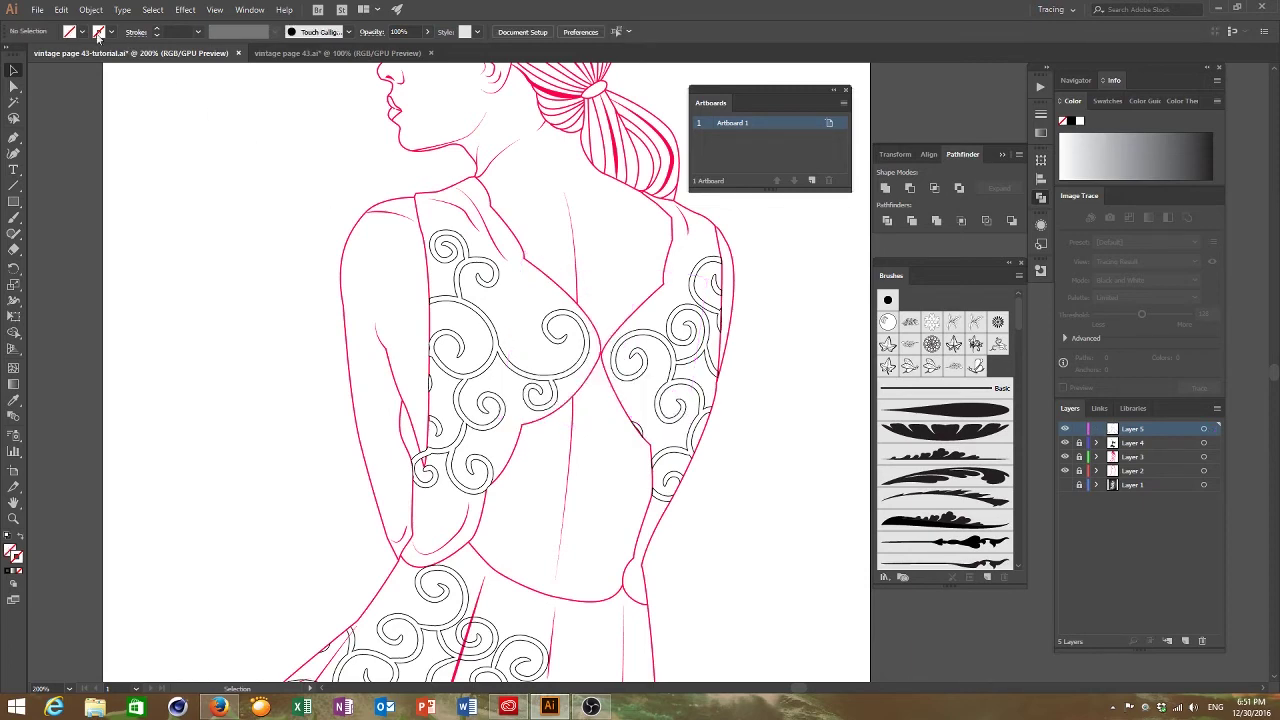
Paste the Celtic ornament in place on Layer 5, across the open back of the dress
{"action": "left_click", "coordinate": [61, 9]}
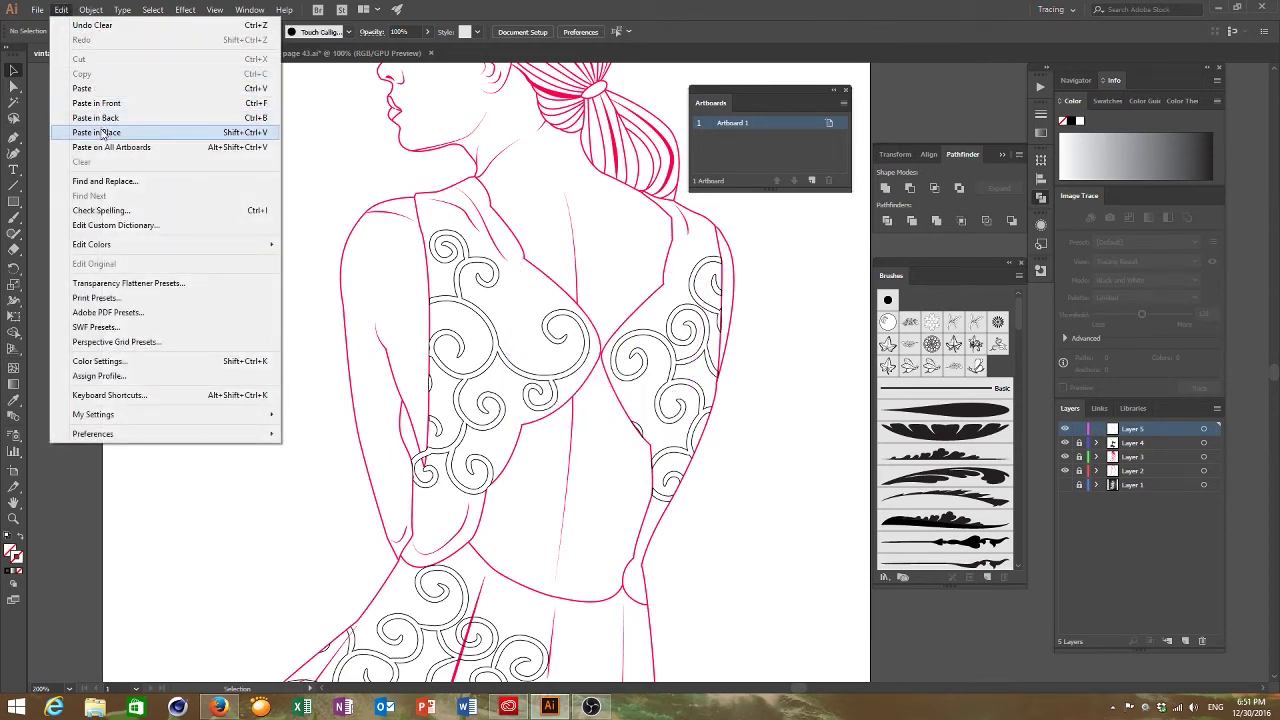
{"action": "left_click", "coordinate": [101, 133]}
{"action": "left_click", "coordinate": [784, 432]}
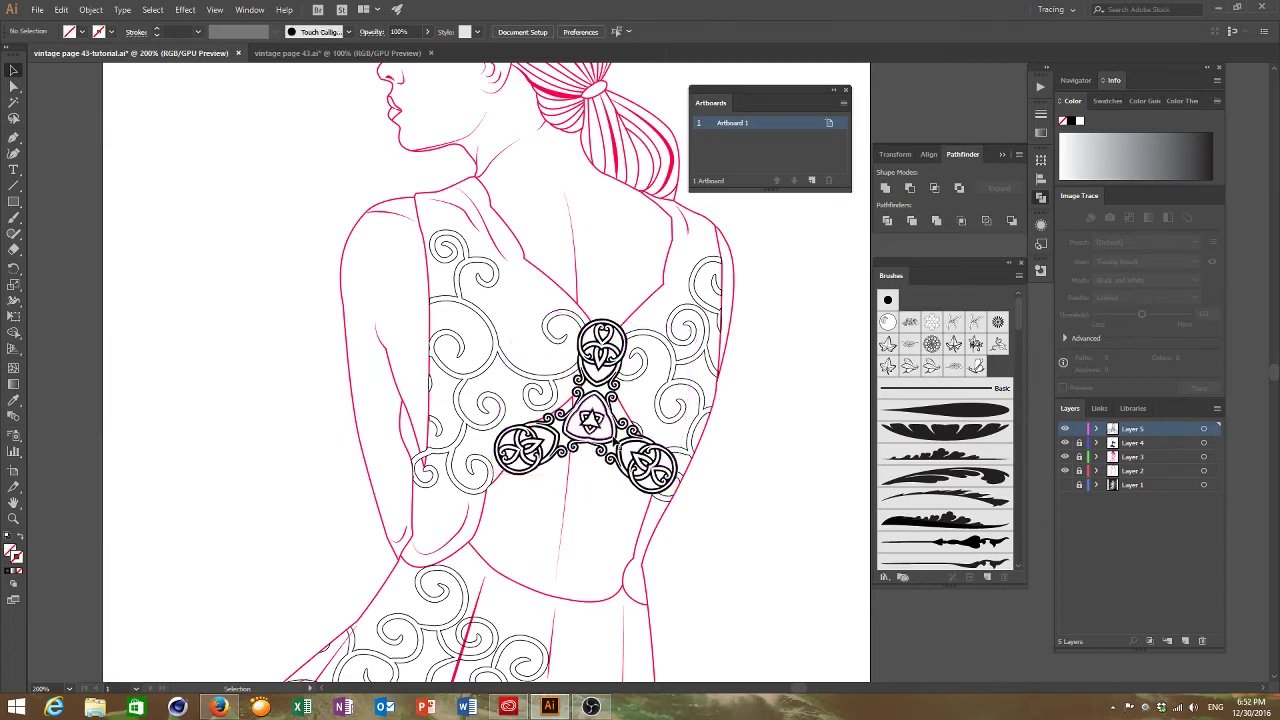
Paste the round Celtic knot onto Layer 5 and place it below the woman's ear as an earring
{"action": "scroll", "coordinate": [523, 325], "scroll_direction": "up", "scroll_amount": 3}
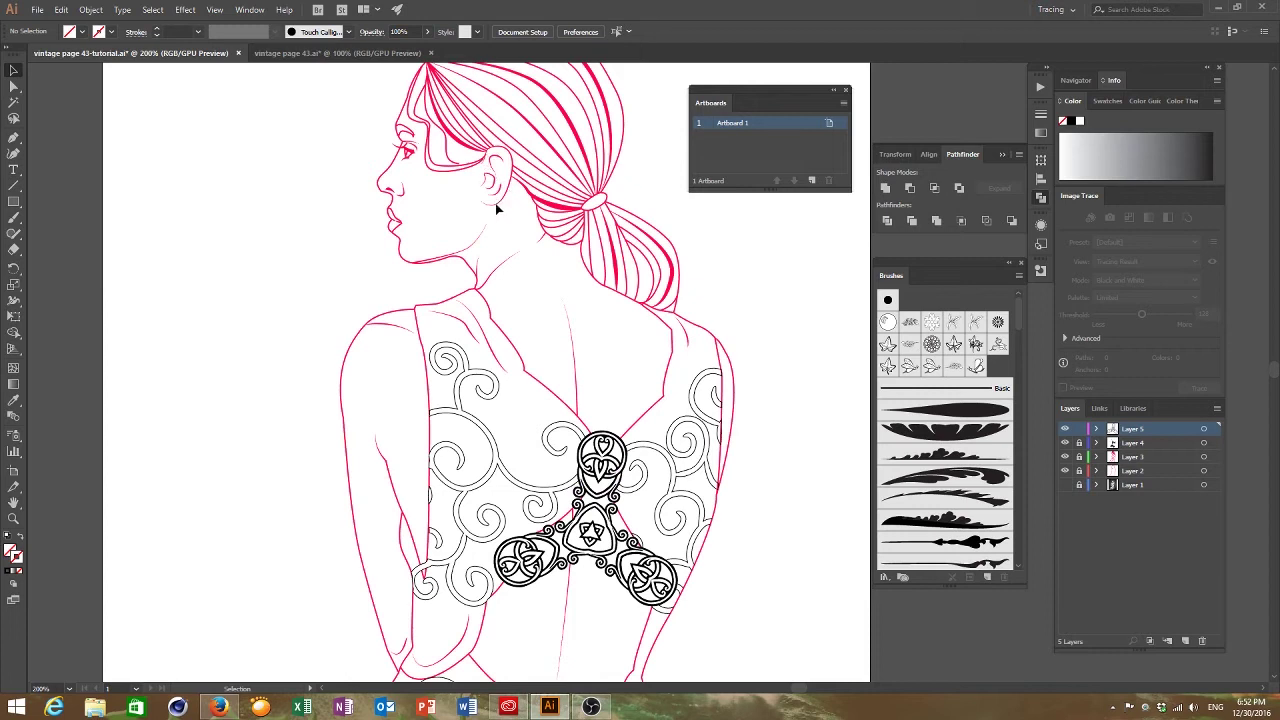
{"action": "key", "text": "a"}
{"action": "key", "text": "v"}
{"action": "key", "text": "ctrl+v"}
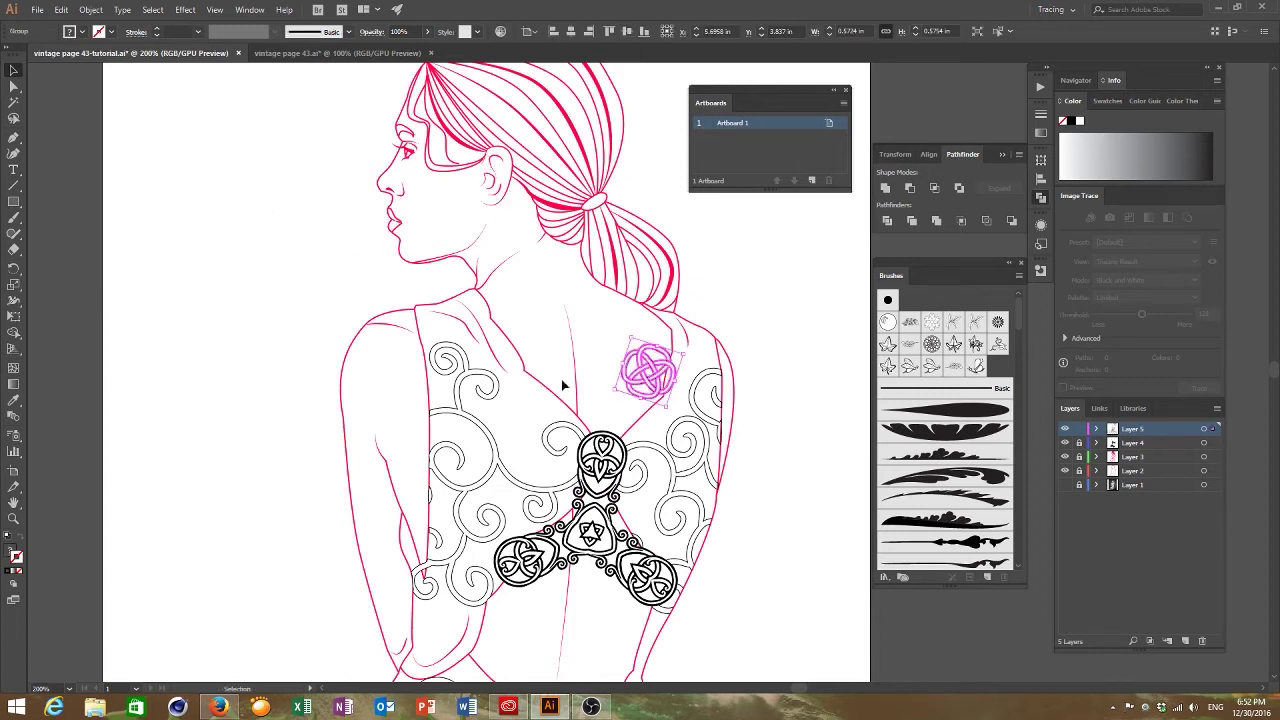
{"action": "left_click_drag", "start_coordinate": [643, 385], "coordinate": [491, 213]}
{"action": "left_click", "coordinate": [277, 247]}
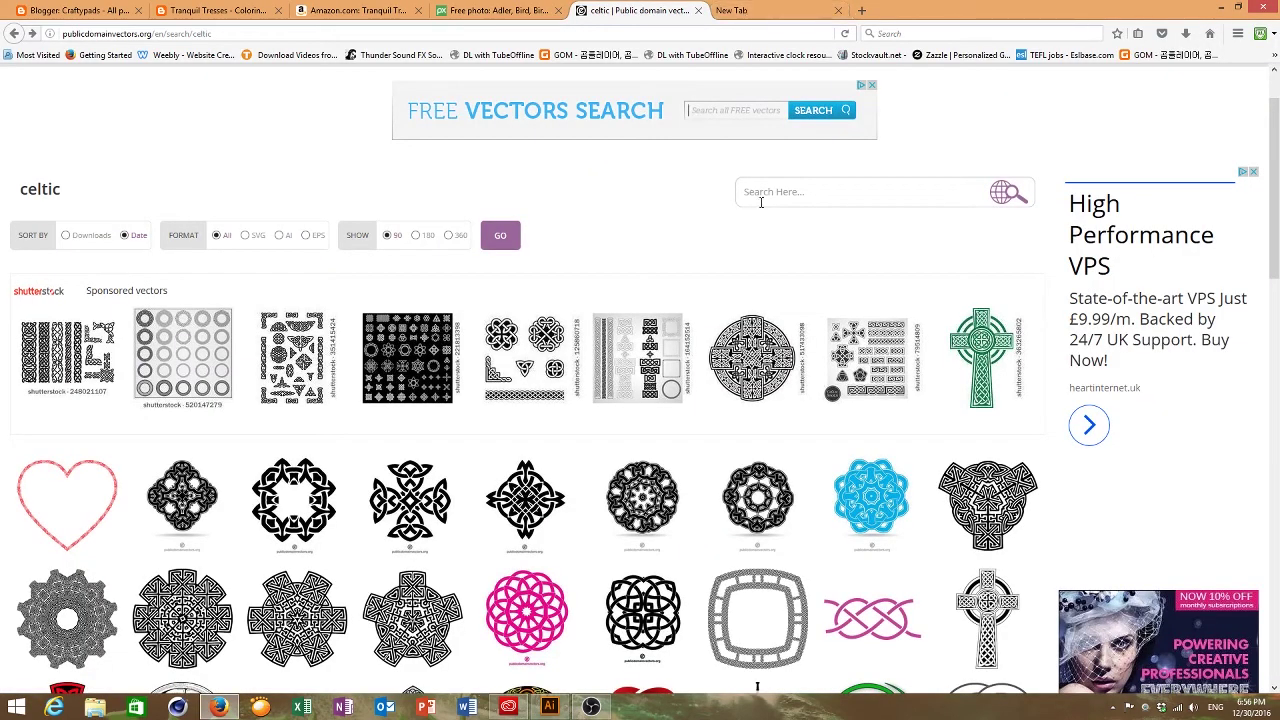
Switch to the browser and search the vector site for "flower"
{"action": "left_click", "coordinate": [763, 191]}
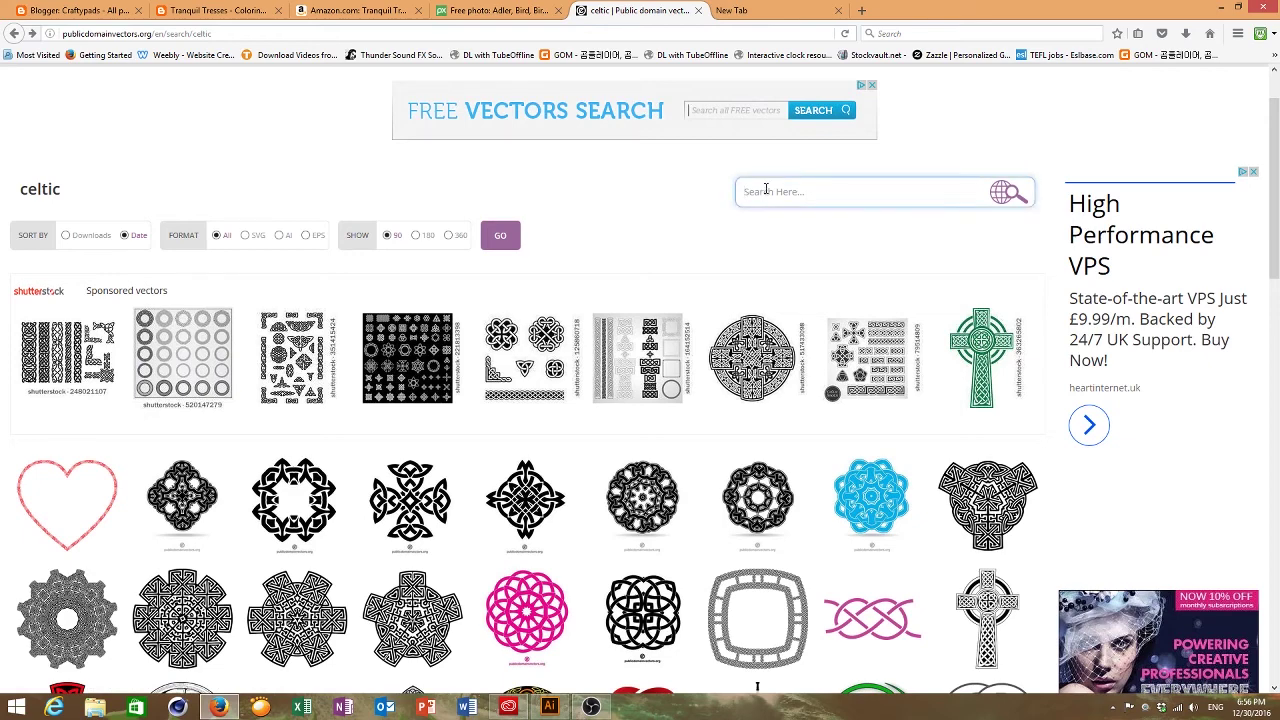
{"action": "type", "text": "flower"}
{"action": "key", "text": "Return"}
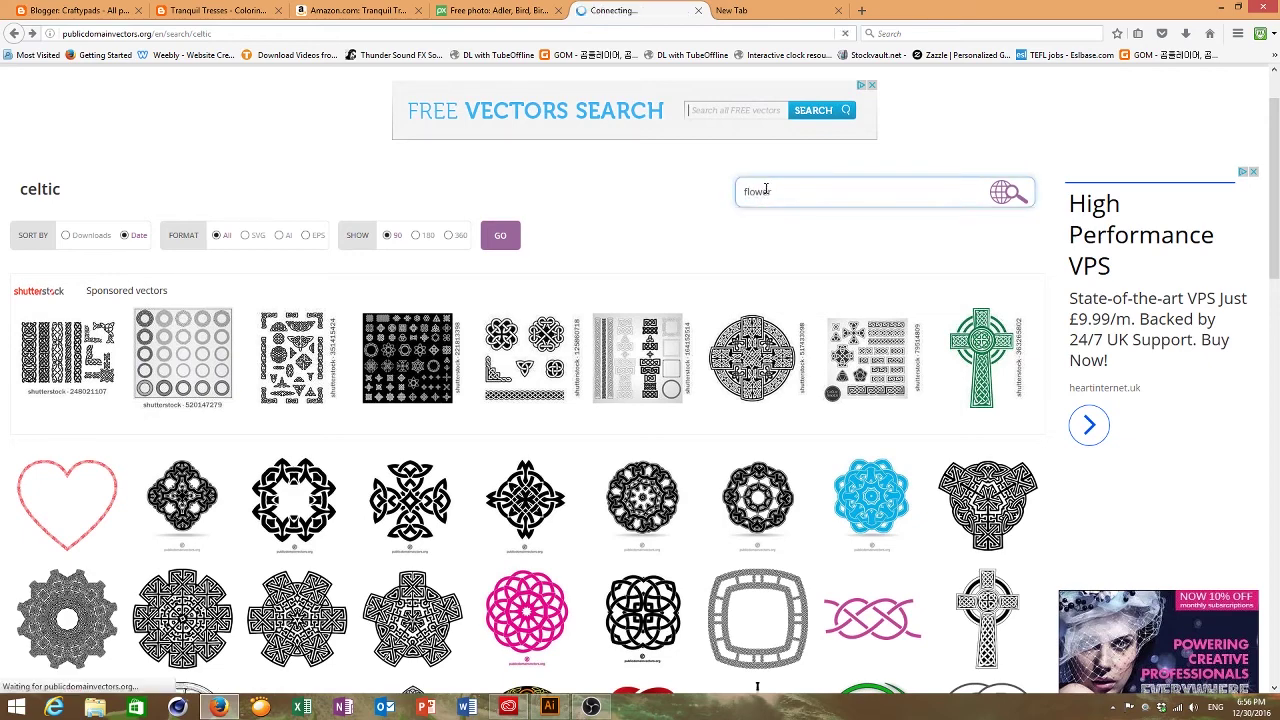
Open the black-and-white crocus flower top view among the results and save its SVG file
{"action": "scroll", "coordinate": [469, 289], "scroll_direction": "down", "scroll_amount": 5}
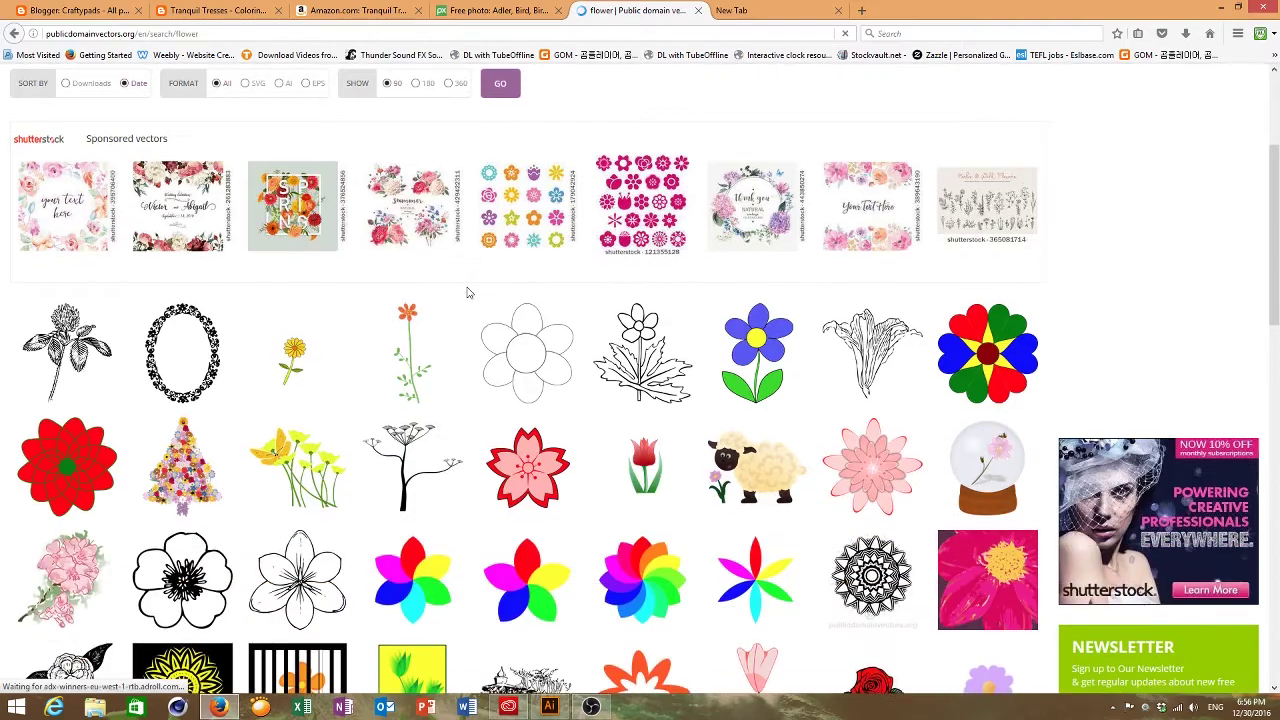
{"action": "left_click", "coordinate": [300, 360]}
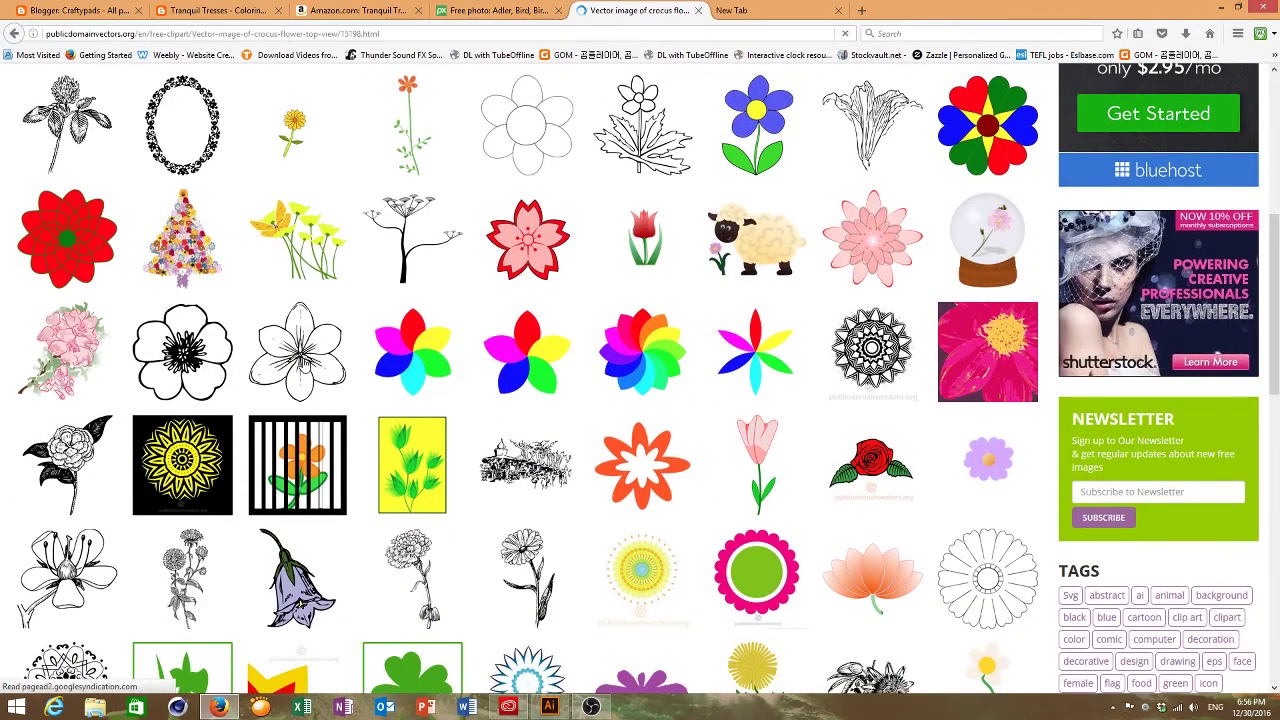
{"action": "scroll", "coordinate": [423, 362], "scroll_direction": "down", "scroll_amount": 3}
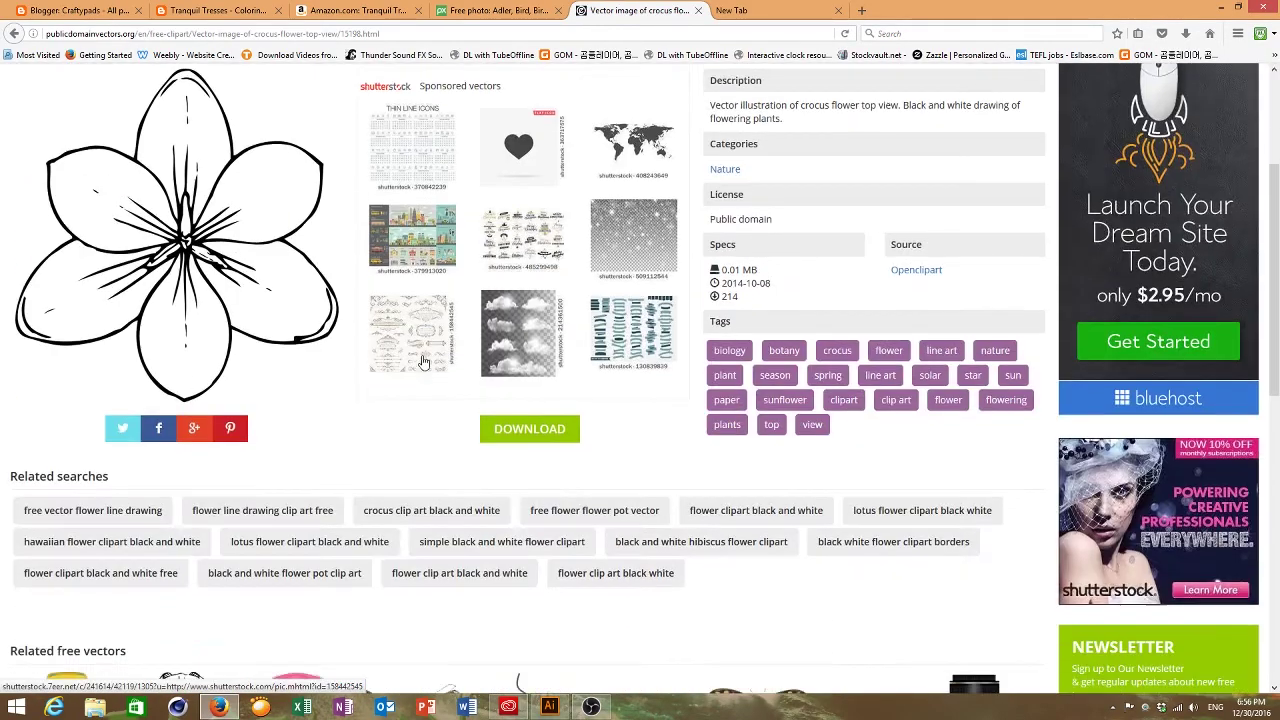
{"action": "left_click", "coordinate": [528, 432]}
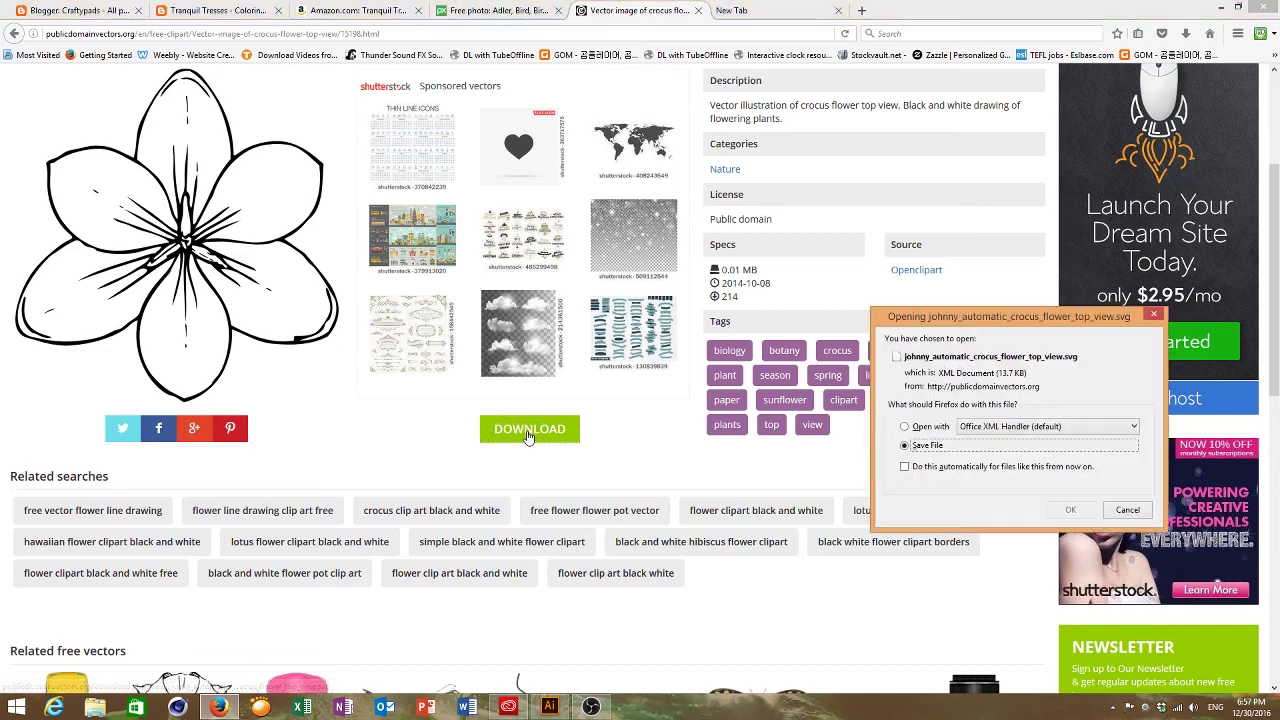
{"action": "left_click", "coordinate": [1068, 510]}
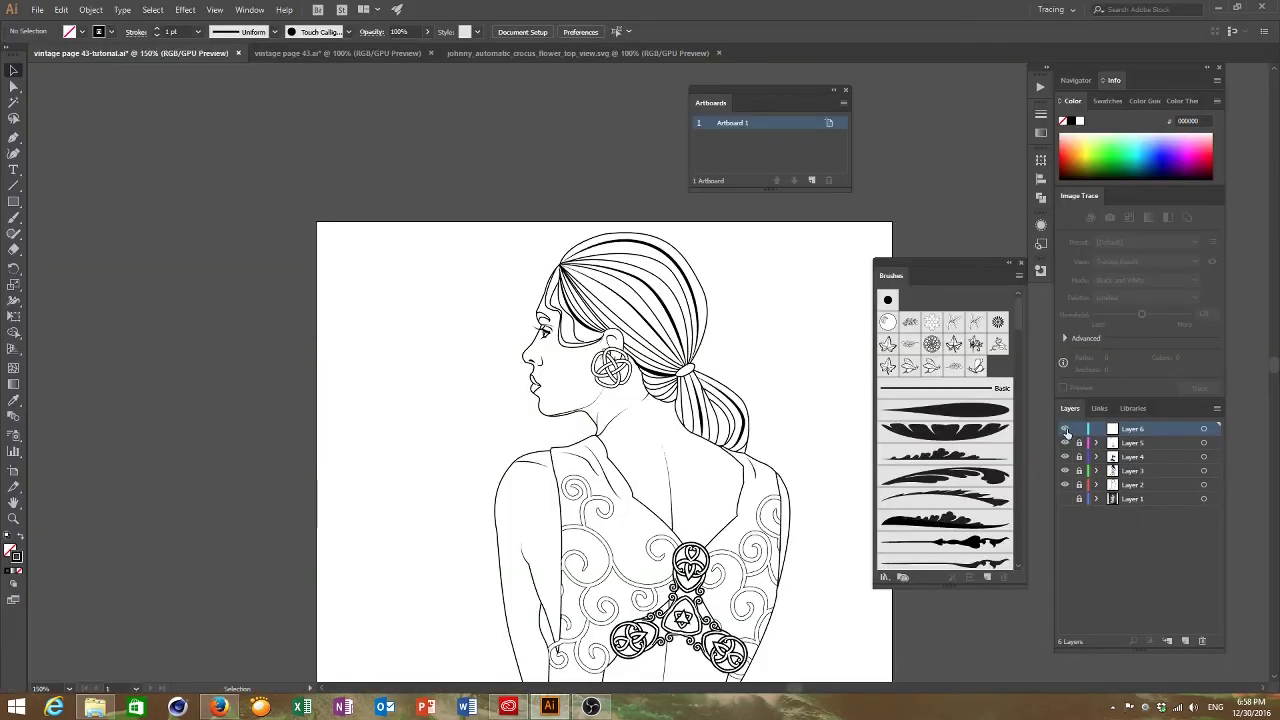
Switch to Illustrator, paste the crocus flower onto Layer 6 and shrink it to about 0.85 in wide in the page's upper-left corner
{"action": "key", "text": "ctrl+v"}
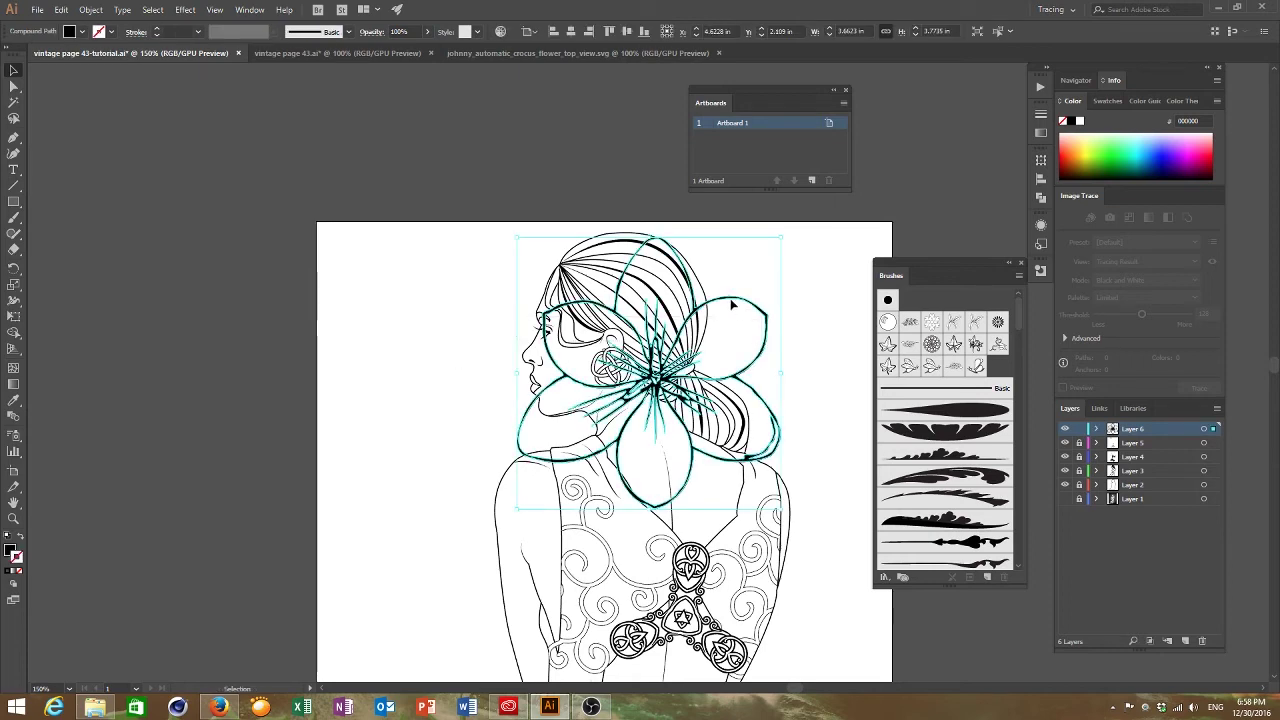
{"action": "left_click_drag", "start_coordinate": [738, 305], "coordinate": [410, 263]}
{"action": "left_click_drag", "start_coordinate": [455, 465], "coordinate": [386, 288]}
Duplicate the small flower and set the copy, slightly rotated, to the lower right of the first one
{"action": "key", "text": "ctrl+c"}
{"action": "key", "text": "ctrl+v"}
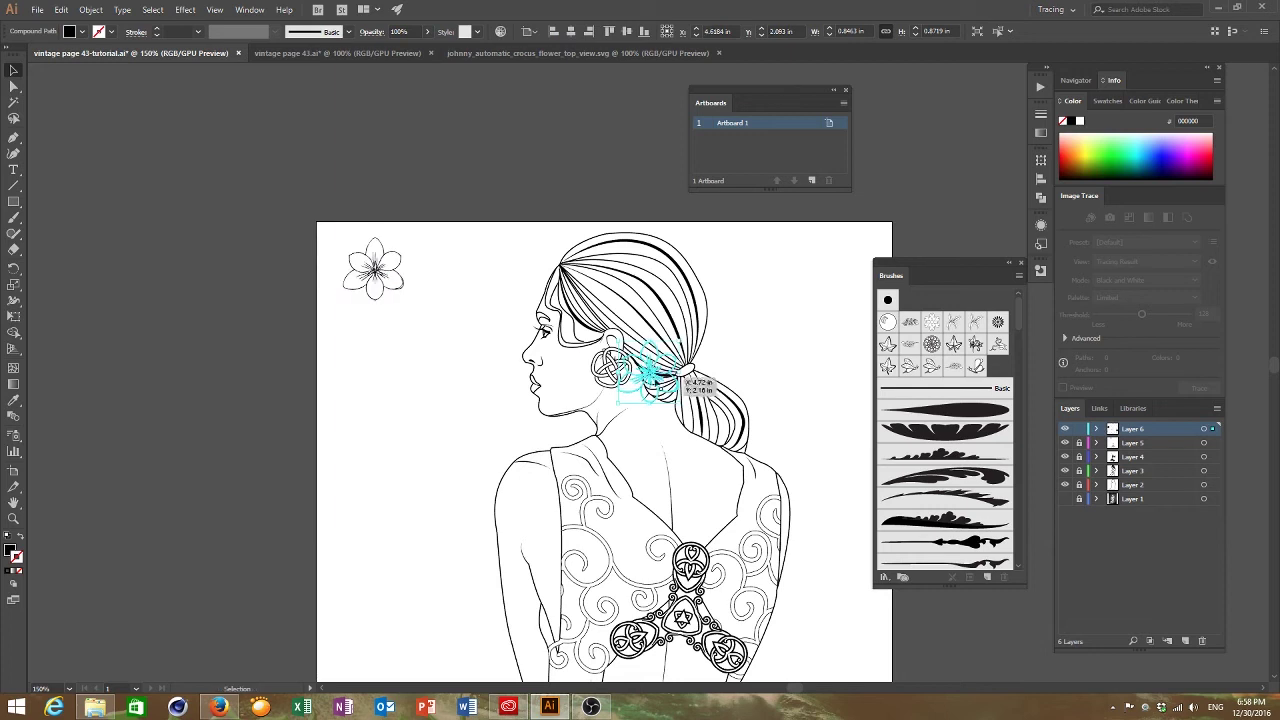
{"action": "left_click_drag", "start_coordinate": [628, 393], "coordinate": [426, 303]}
{"action": "left_click", "coordinate": [422, 263]}
{"action": "left_click", "coordinate": [428, 270]}
{"action": "left_click", "coordinate": [462, 329]}
{"action": "left_click", "coordinate": [439, 336]}
{"action": "left_click", "coordinate": [430, 300]}
Add a third copy of the flower below the first one and adjust it to fit the cluster
{"action": "key", "text": "ctrl+c"}
{"action": "key", "text": "ctrl+v"}
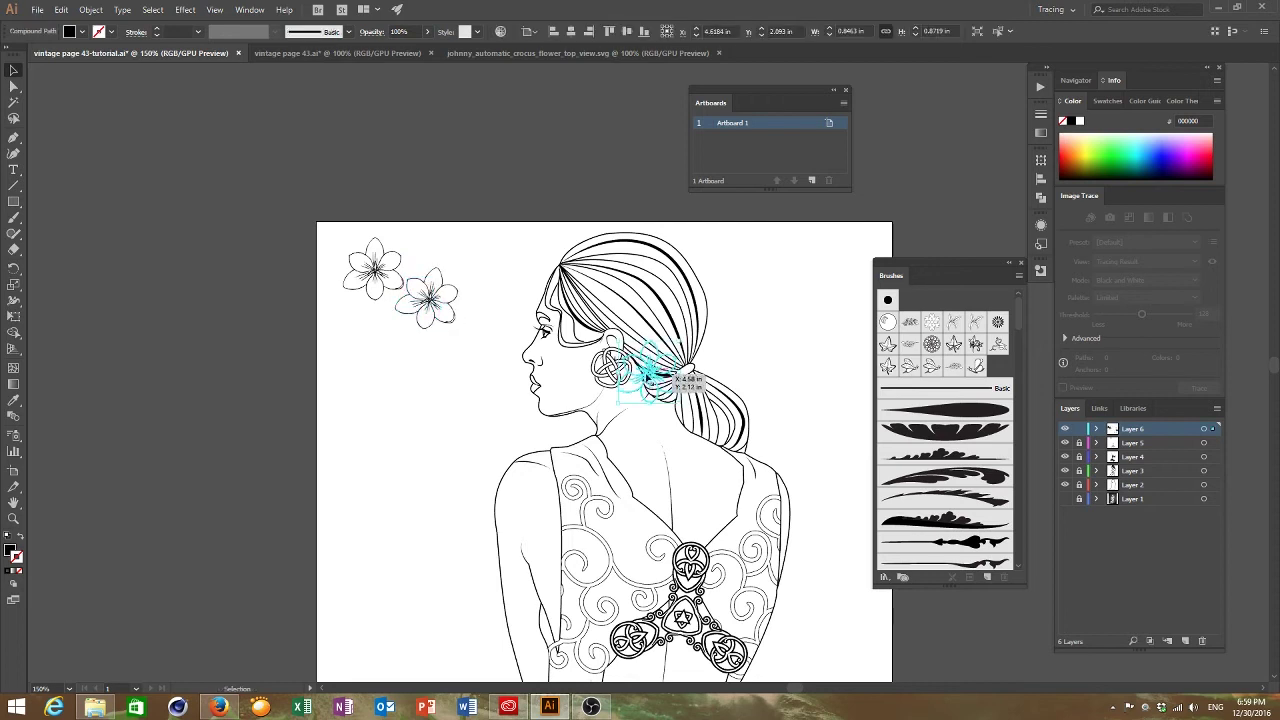
{"action": "left_click_drag", "start_coordinate": [650, 376], "coordinate": [361, 326]}
{"action": "left_click_drag", "start_coordinate": [396, 360], "coordinate": [407, 341]}
{"action": "left_click_drag", "start_coordinate": [374, 322], "coordinate": [380, 320]}
{"action": "left_click", "coordinate": [457, 195]}
Add a new top layer and paste the large spiral pattern in place on it
{"action": "key", "text": "ctrl+1"}
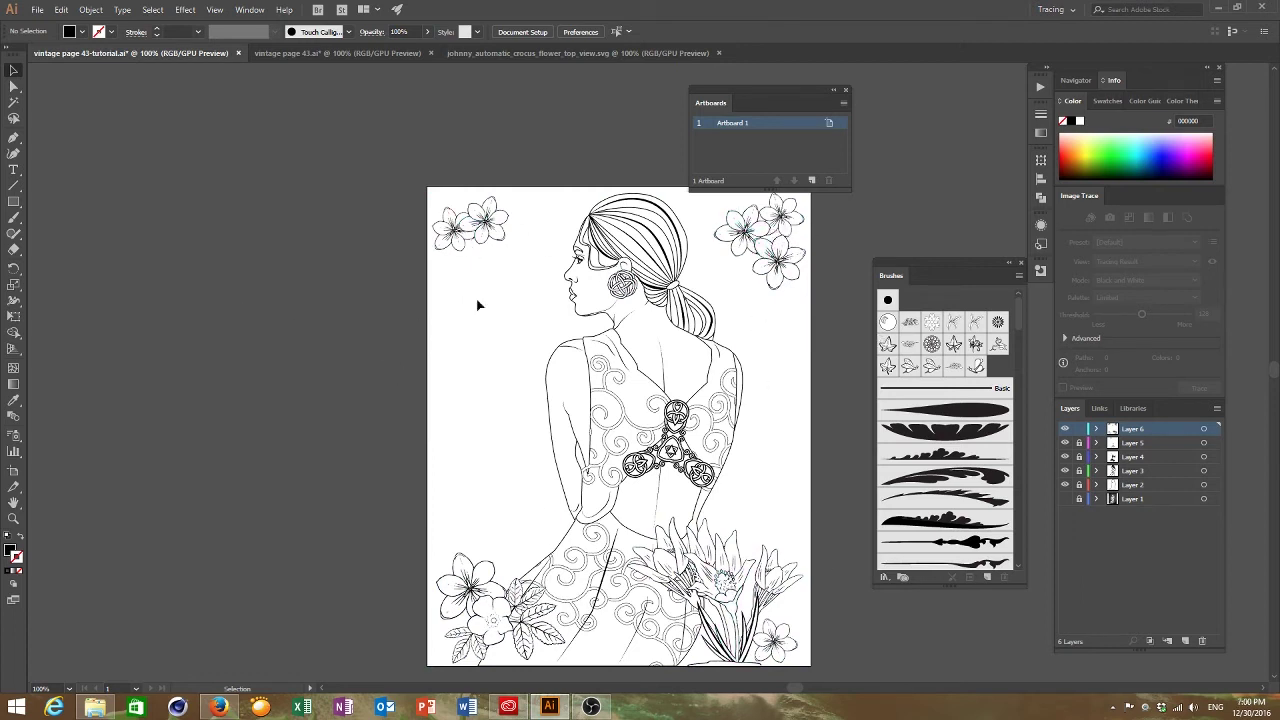
{"action": "key", "text": "ctrl+l"}
{"action": "left_click", "coordinate": [61, 9]}
{"action": "left_click", "coordinate": [95, 103]}
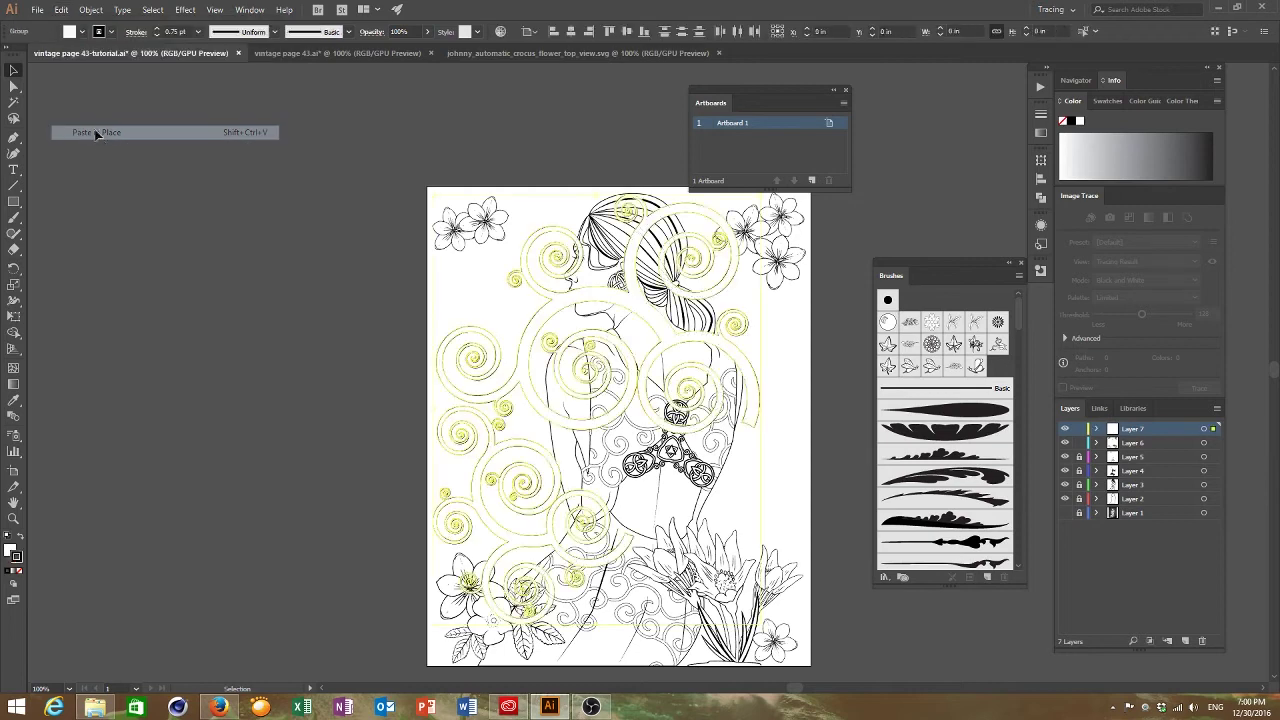
{"action": "left_click", "coordinate": [339, 264]}
Move the spiral layer, Layer 7, beneath the body outline on Layer 2 and unlock Layer 2
{"action": "left_click_drag", "start_coordinate": [1136, 434], "coordinate": [1138, 510]}
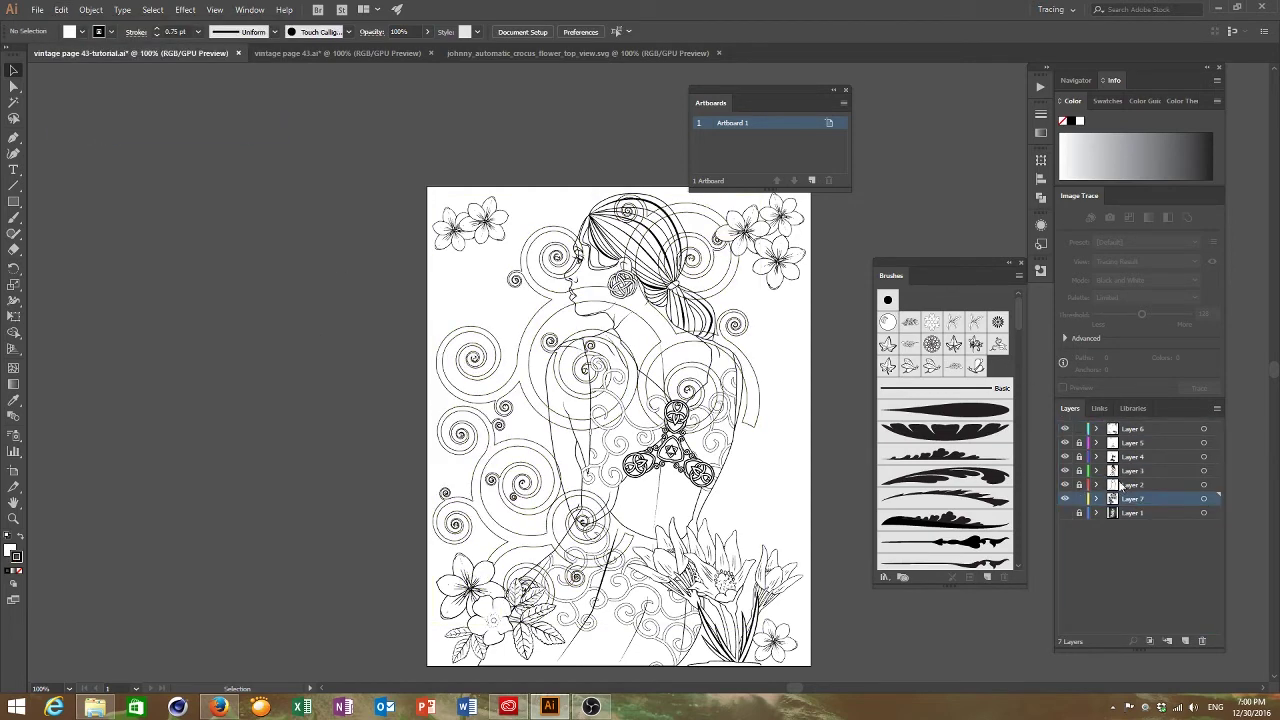
{"action": "left_click", "coordinate": [1128, 486]}
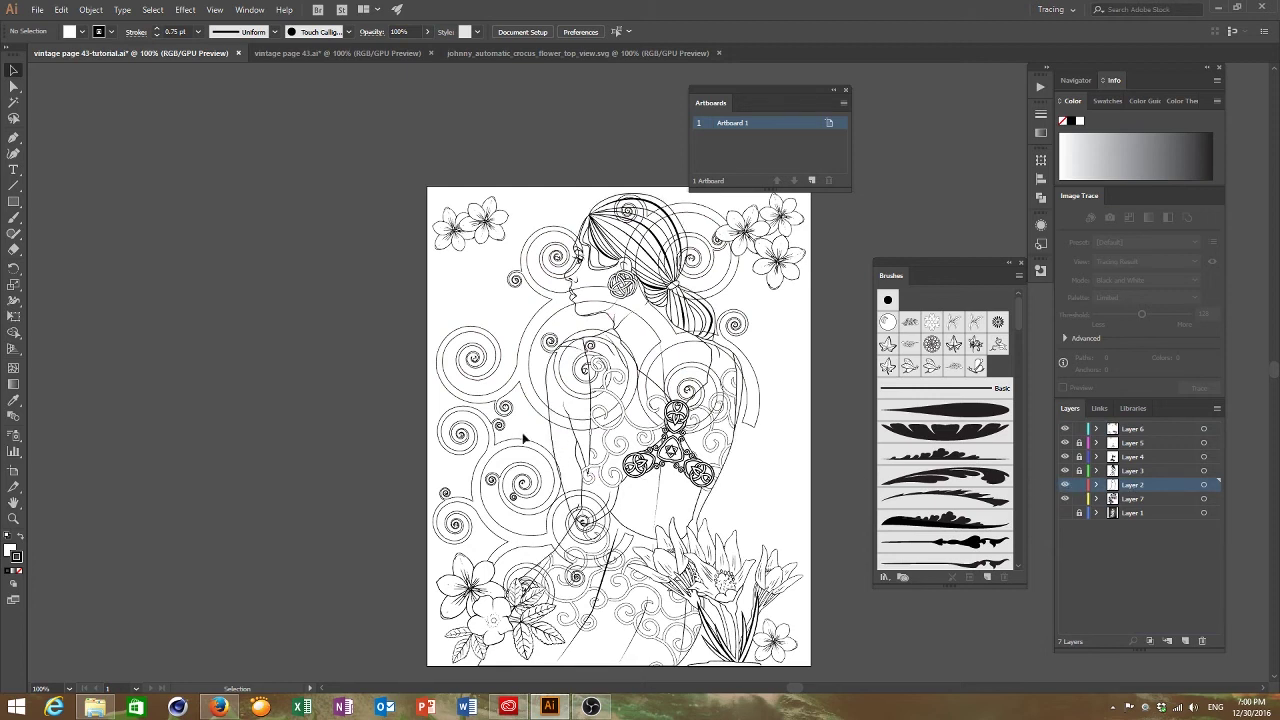
Fill the woman's body outline with white to hide the spirals behind the figure
{"action": "left_click", "coordinate": [553, 440]}
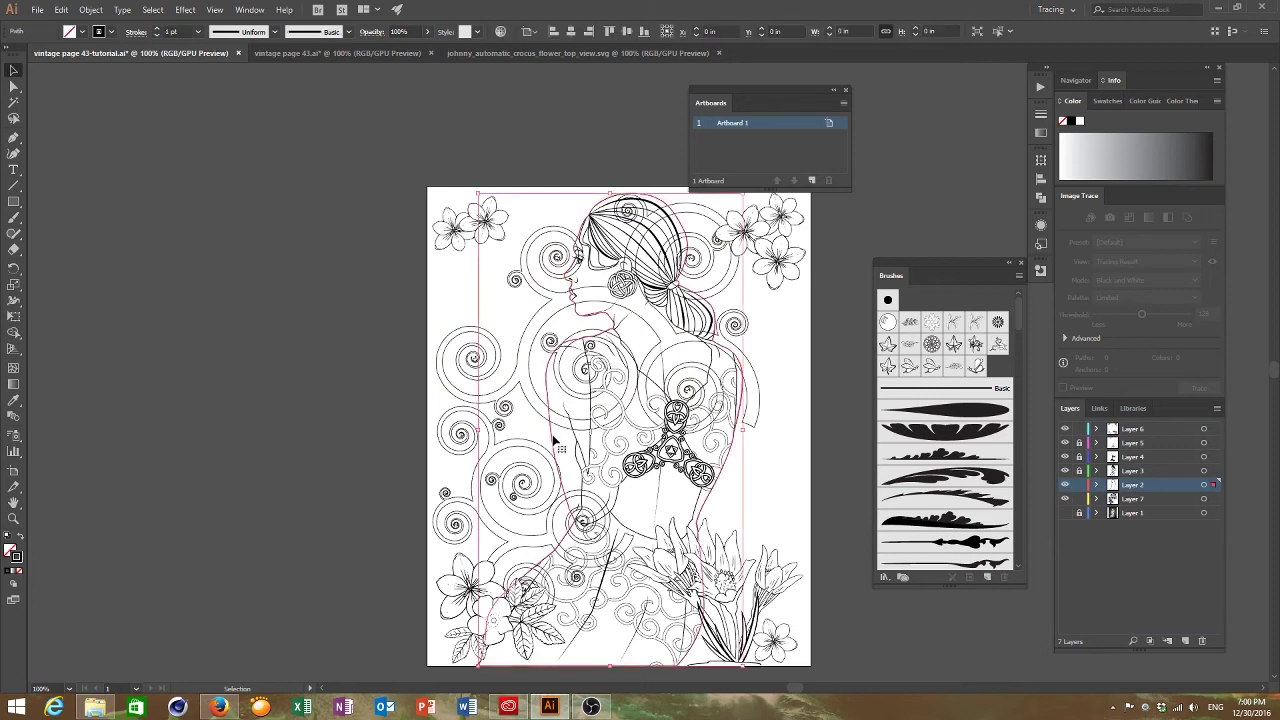
{"action": "left_click", "coordinate": [1081, 121]}
{"action": "left_click", "coordinate": [248, 327]}
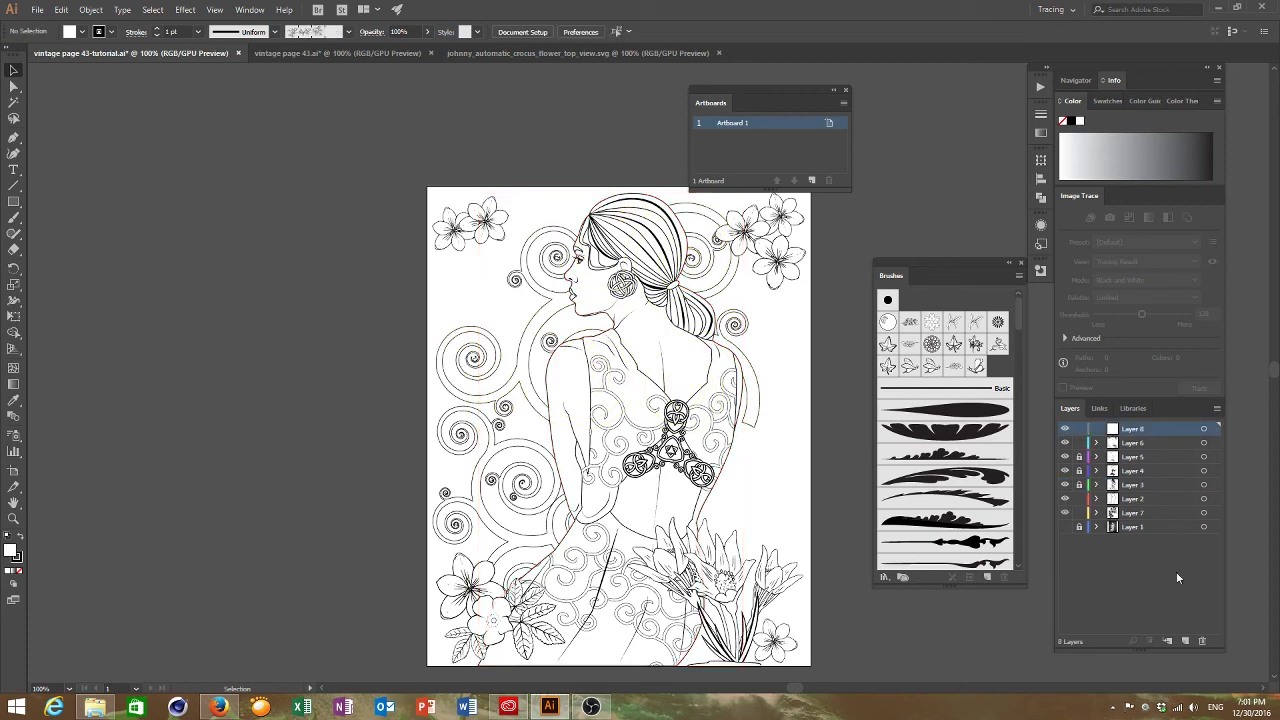
Add a new top layer and paste the ivy border with its extra flowers in place on it
{"action": "left_click", "coordinate": [1184, 640]}
{"action": "left_click", "coordinate": [61, 9]}
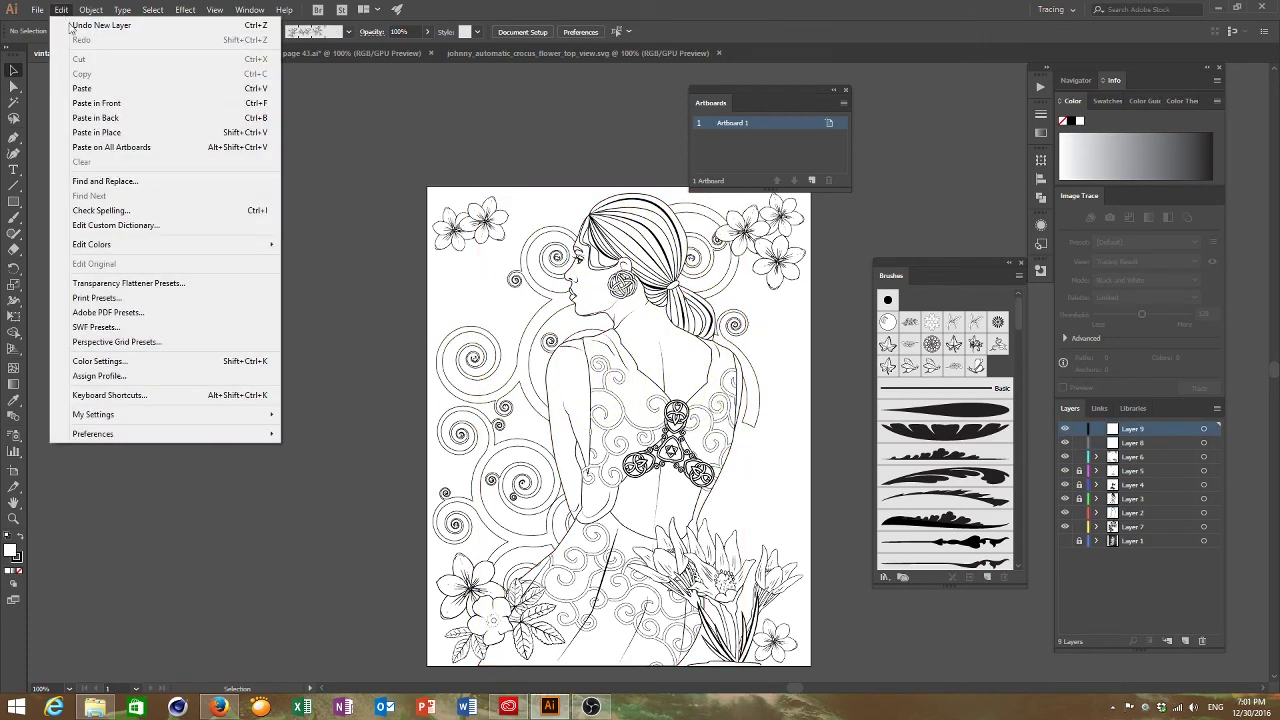
{"action": "left_click", "coordinate": [103, 134]}
{"action": "left_click", "coordinate": [278, 301]}
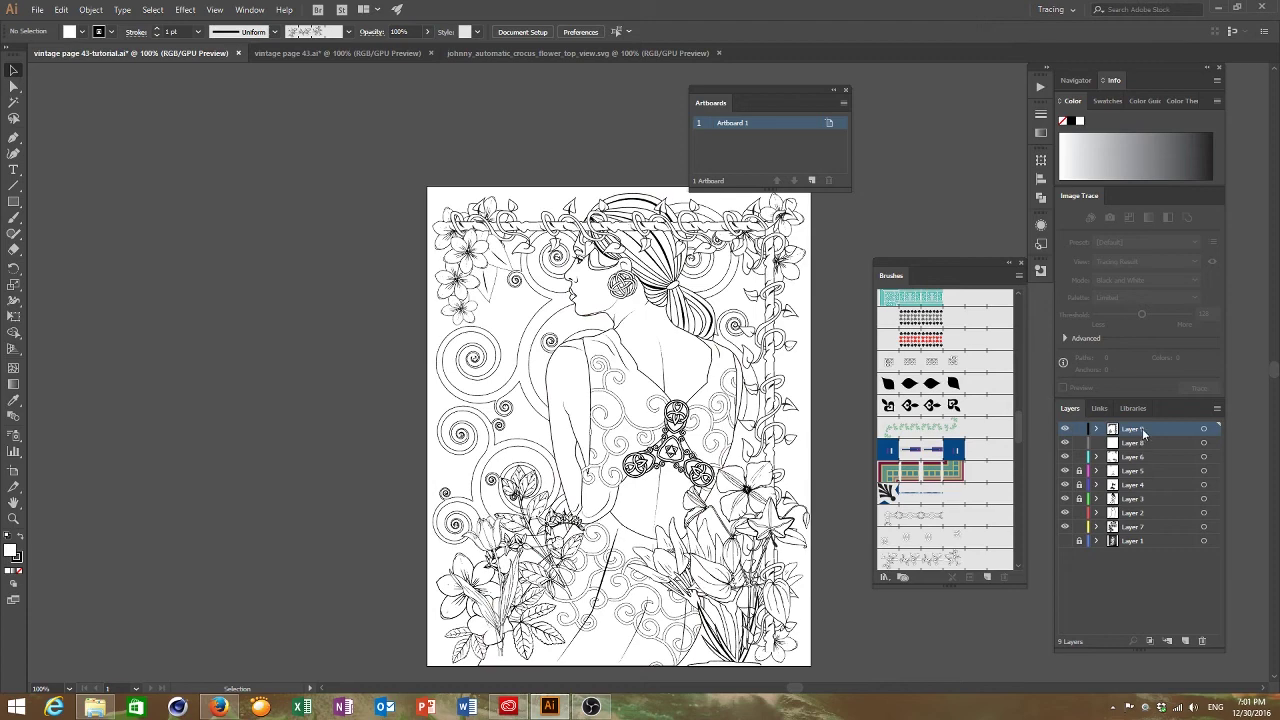
Move the ivy border layer, Layer 9, beneath the body outline on Layer 2 and directly above the spirals on Layer 7
{"action": "left_click_drag", "start_coordinate": [1143, 432], "coordinate": [1140, 533]}
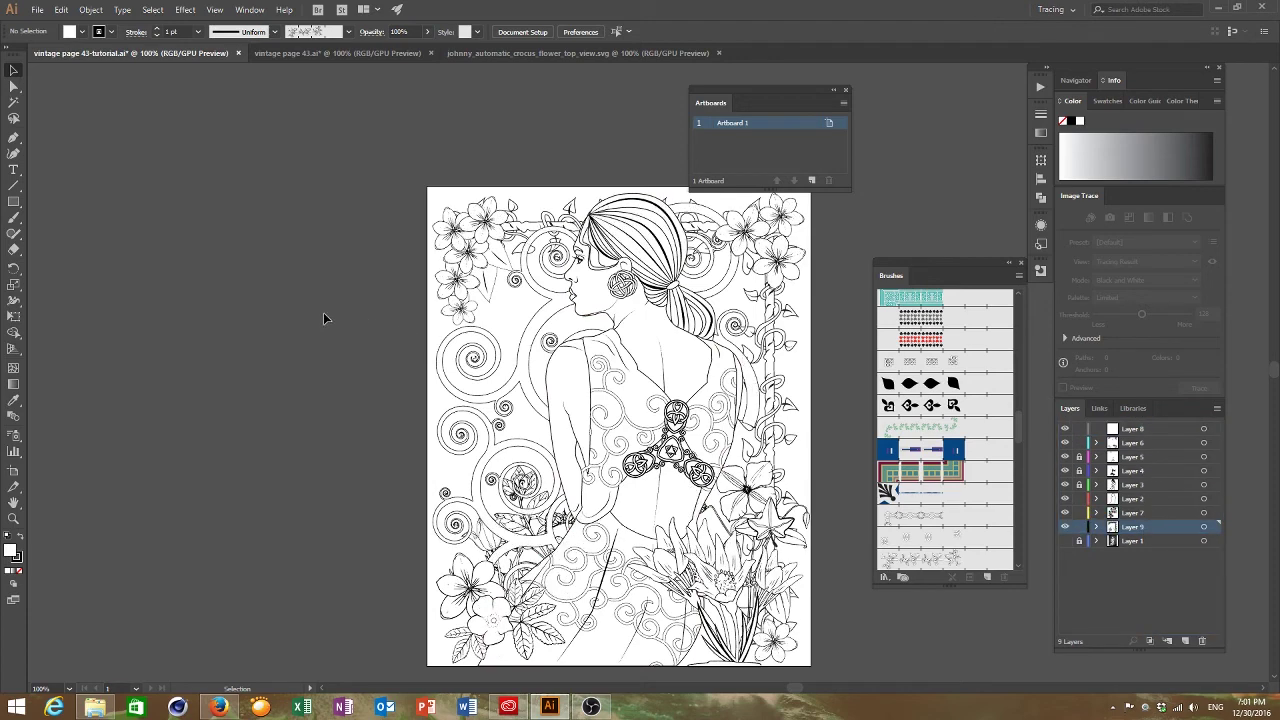
{"action": "key", "text": "ctrl+v"}
{"action": "key", "text": "Delete"}
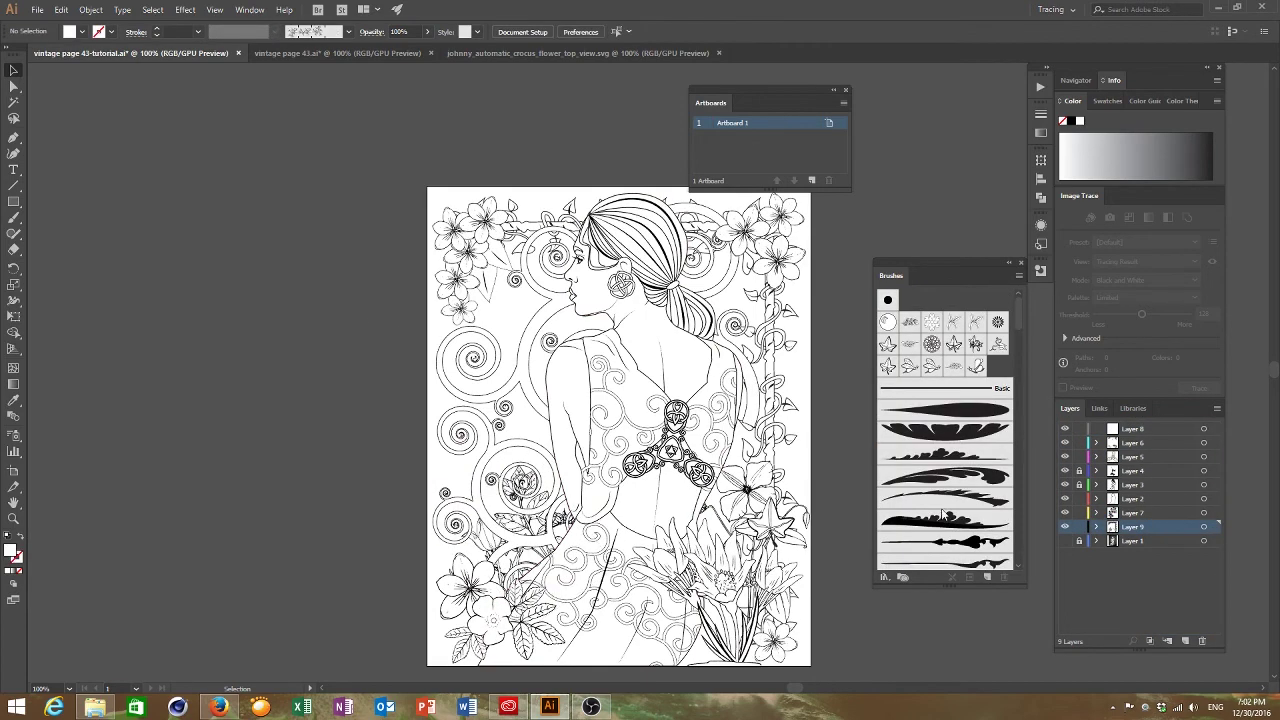
{"action": "left_click_drag", "start_coordinate": [1133, 530], "coordinate": [1136, 512]}
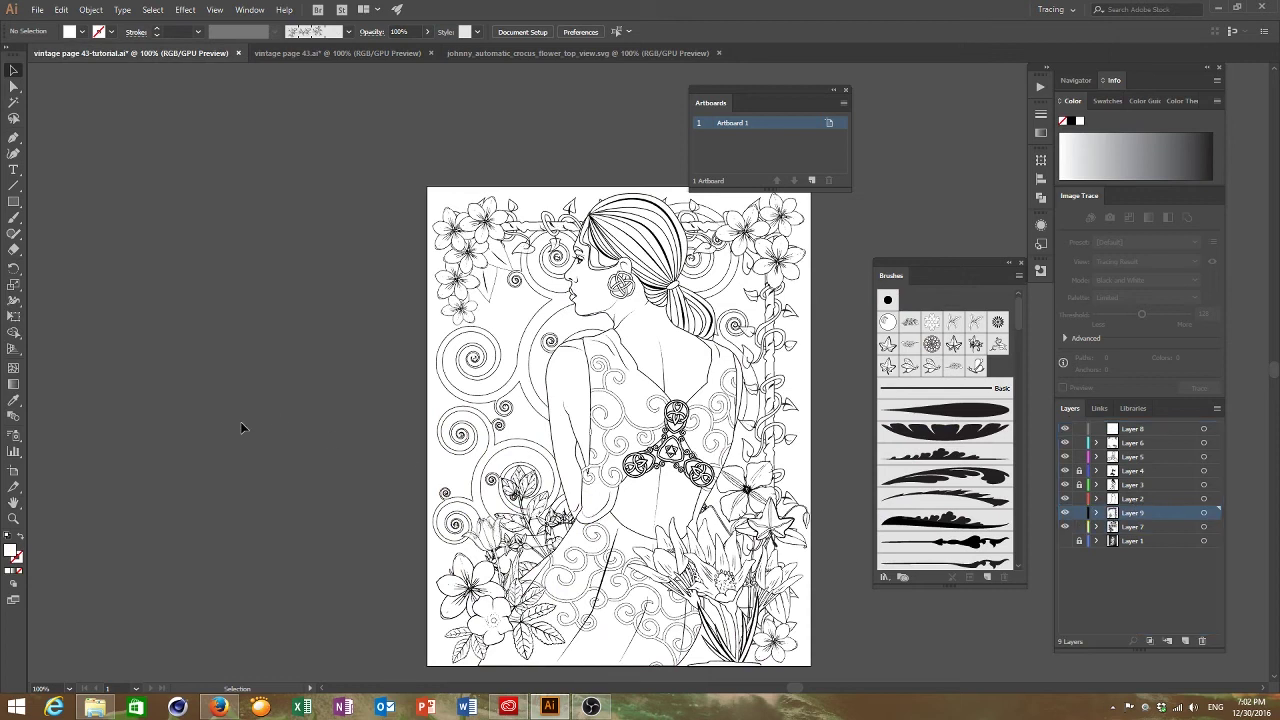
Try repositioning a flower in the upper-left cluster and undo the changes
{"action": "scroll", "coordinate": [318, 422], "scroll_direction": "right", "scroll_amount": 4}
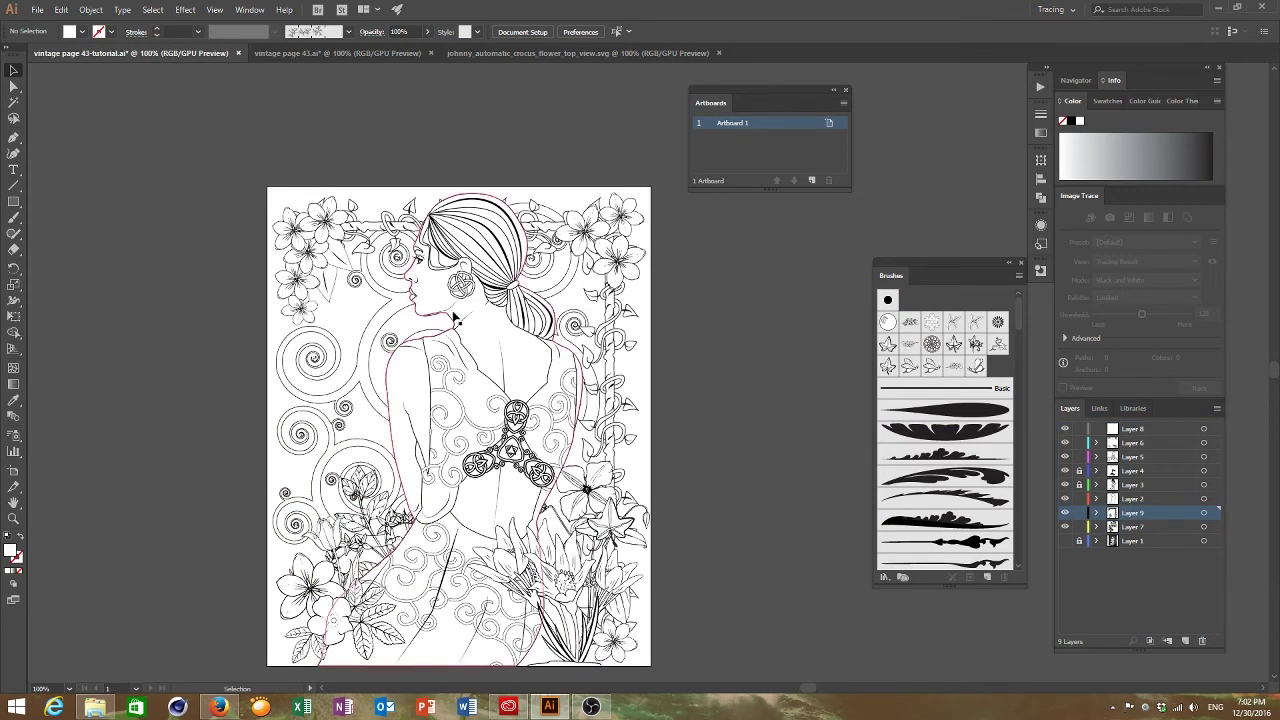
{"action": "mouse_move", "coordinate": [308, 291]}
{"action": "left_mouse_down"}
{"action": "mouse_move", "coordinate": [326, 437]}
{"action": "mouse_move", "coordinate": [337, 354]}
{"action": "mouse_move", "coordinate": [314, 273]}
{"action": "left_mouse_up"}
{"action": "key", "text": "Delete"}
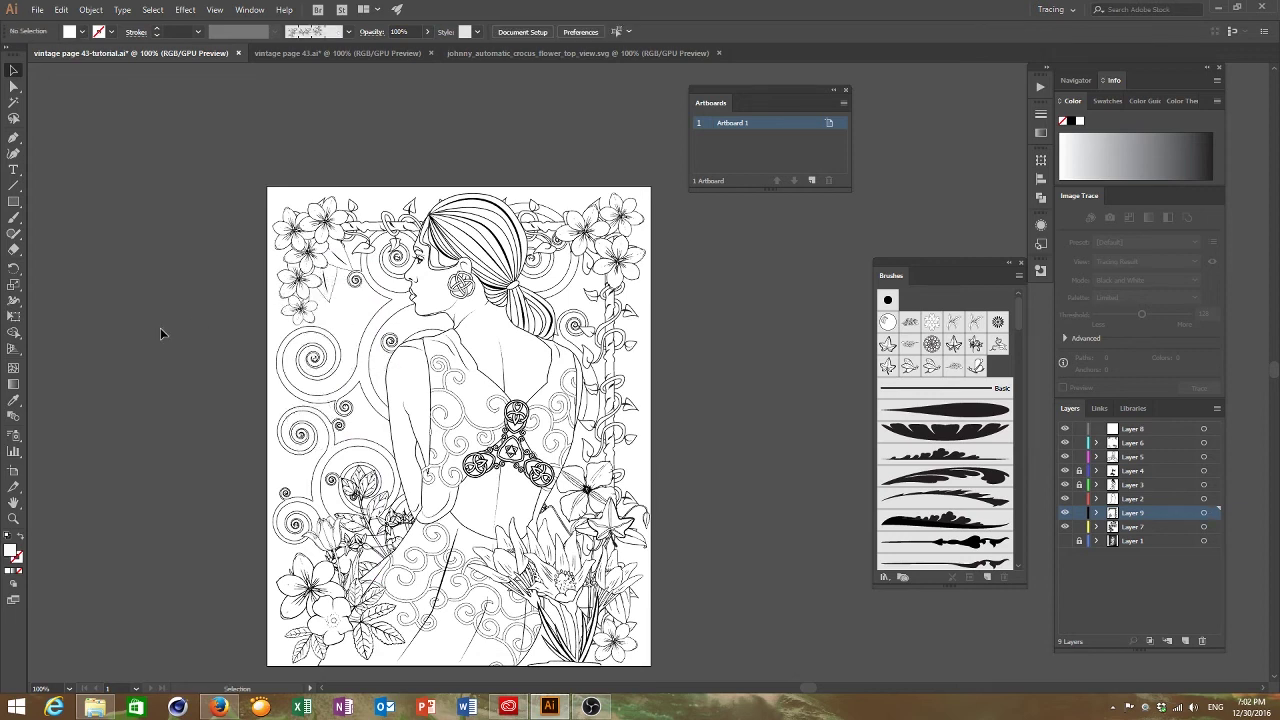
{"action": "key", "text": "ctrl+z"}
{"action": "key", "text": "ctrl+z"}
{"action": "left_click", "coordinate": [161, 329]}
{"action": "key", "text": "ctrl+z"}
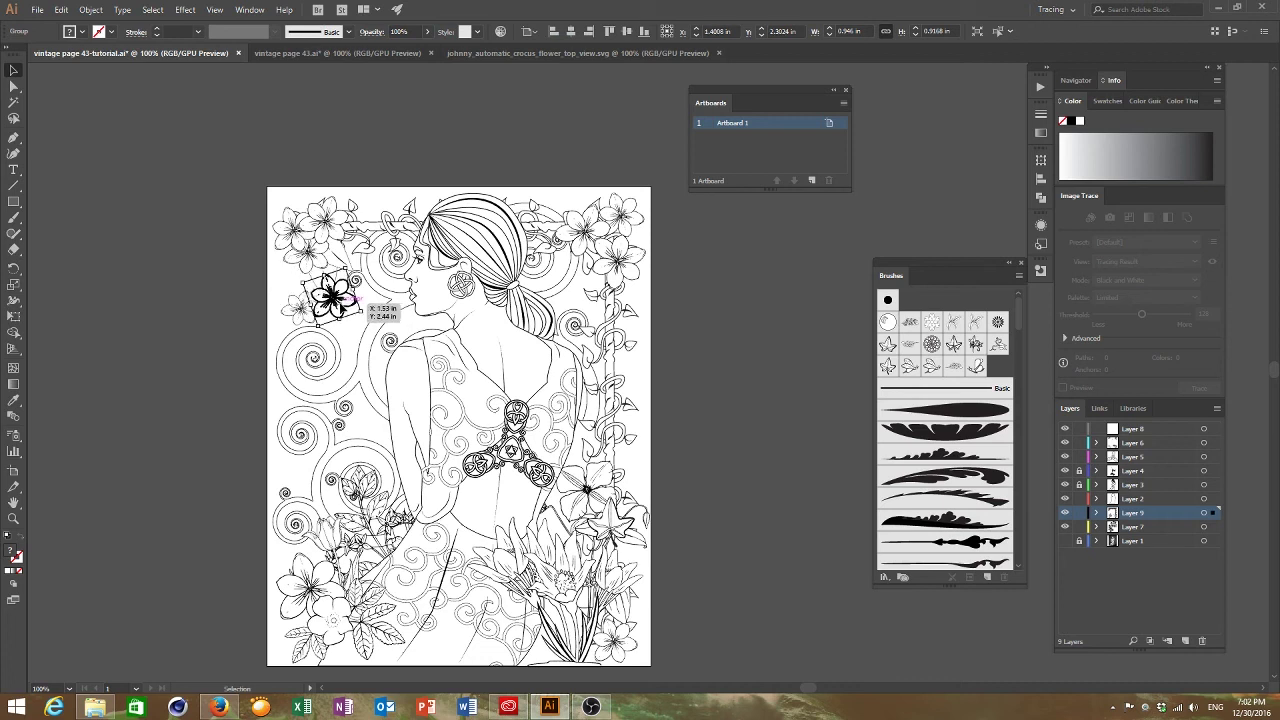
{"action": "left_click_drag", "start_coordinate": [341, 305], "coordinate": [306, 290]}
{"action": "left_click", "coordinate": [196, 312]}
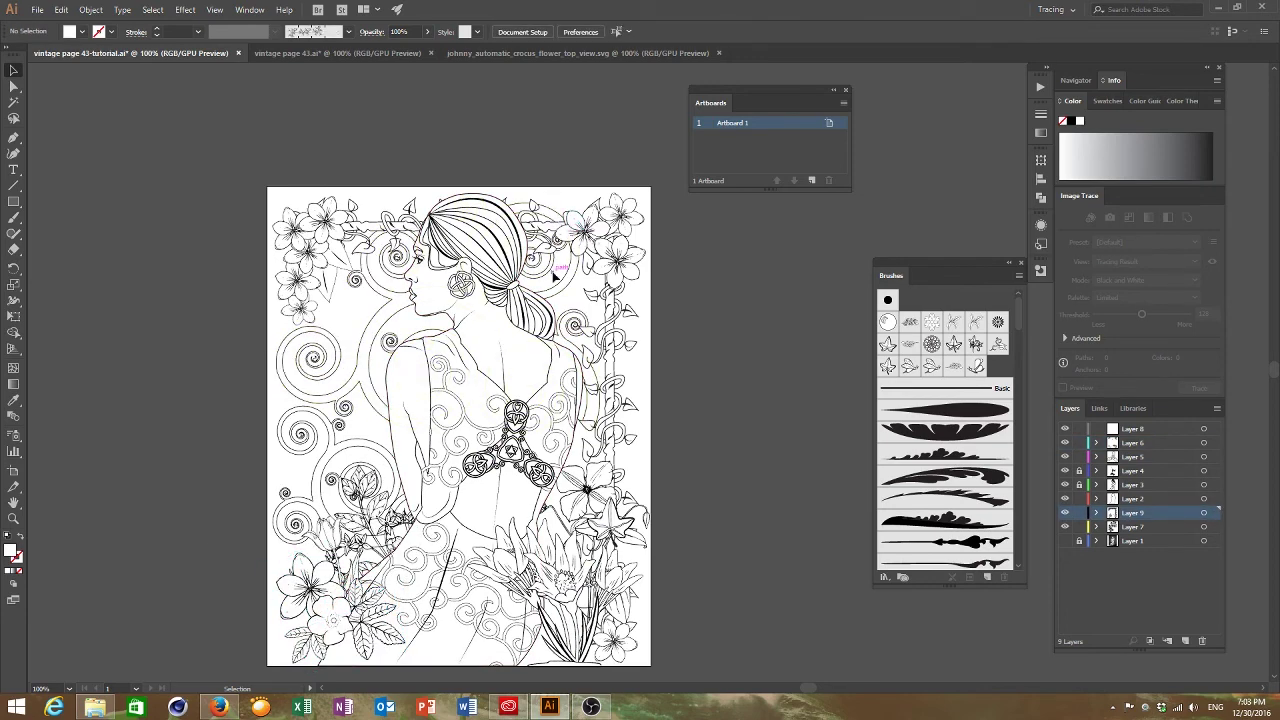
{"action": "left_click", "coordinate": [383, 302]}
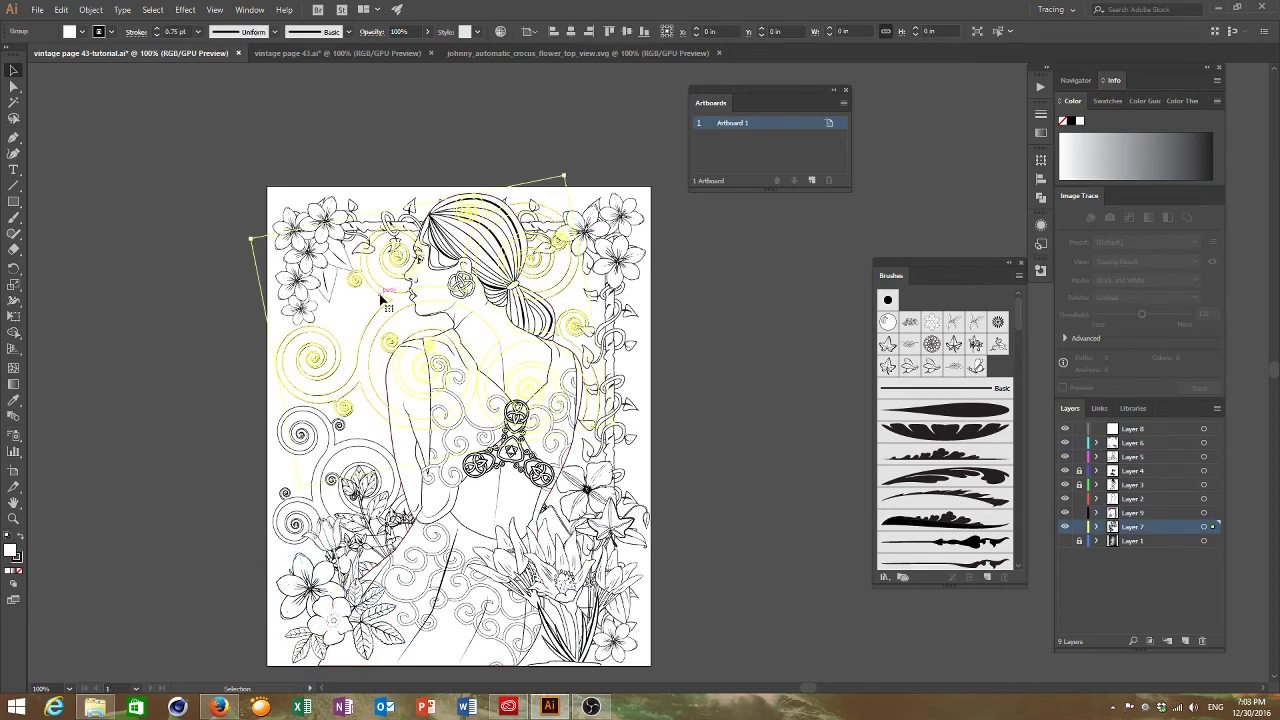
{"action": "left_click", "coordinate": [380, 177]}
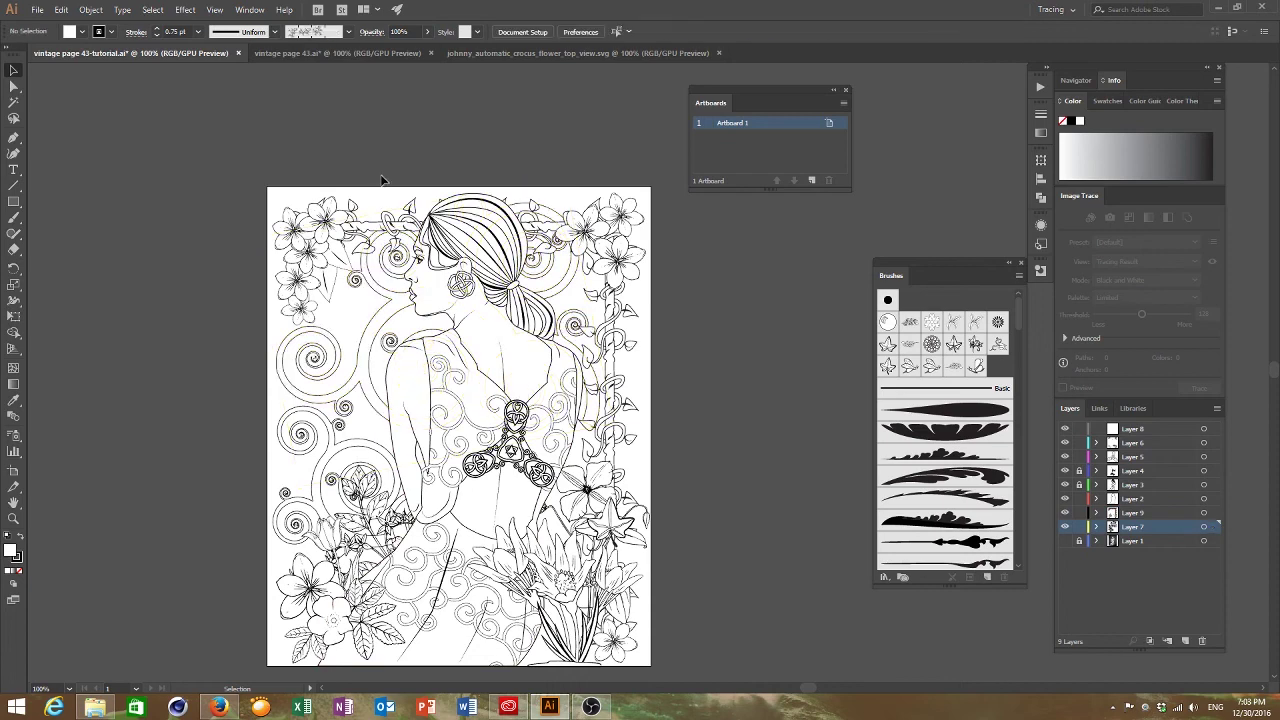
Try two other pattern brushes on the rectangular border path and reapply the PK curling ivy1 brush
{"action": "left_click", "coordinate": [376, 231]}
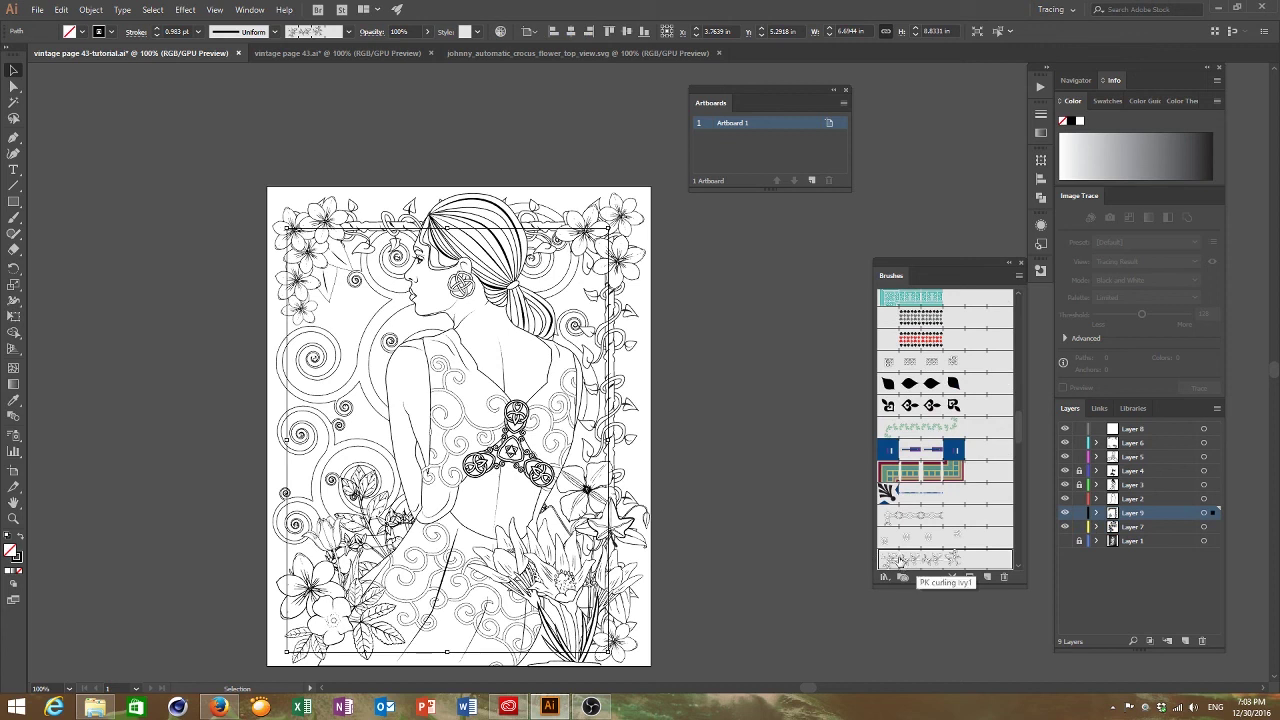
{"action": "left_click", "coordinate": [762, 494]}
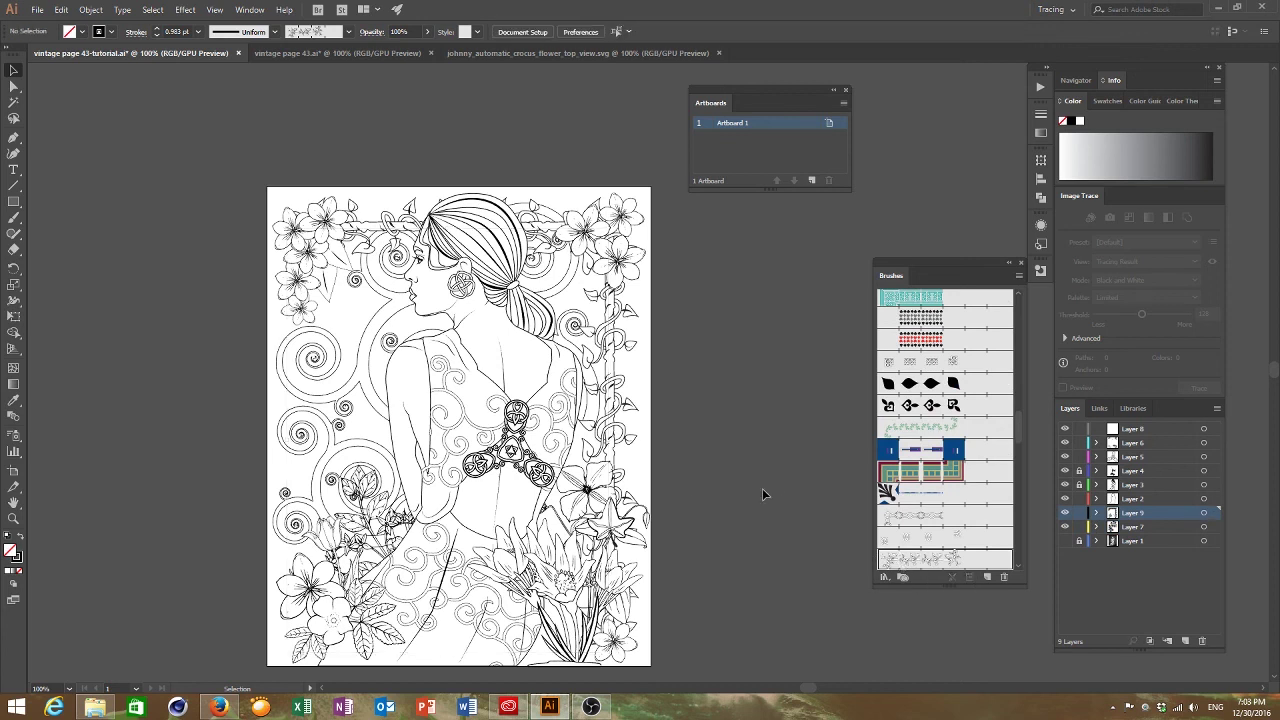
{"action": "left_click", "coordinate": [611, 413]}
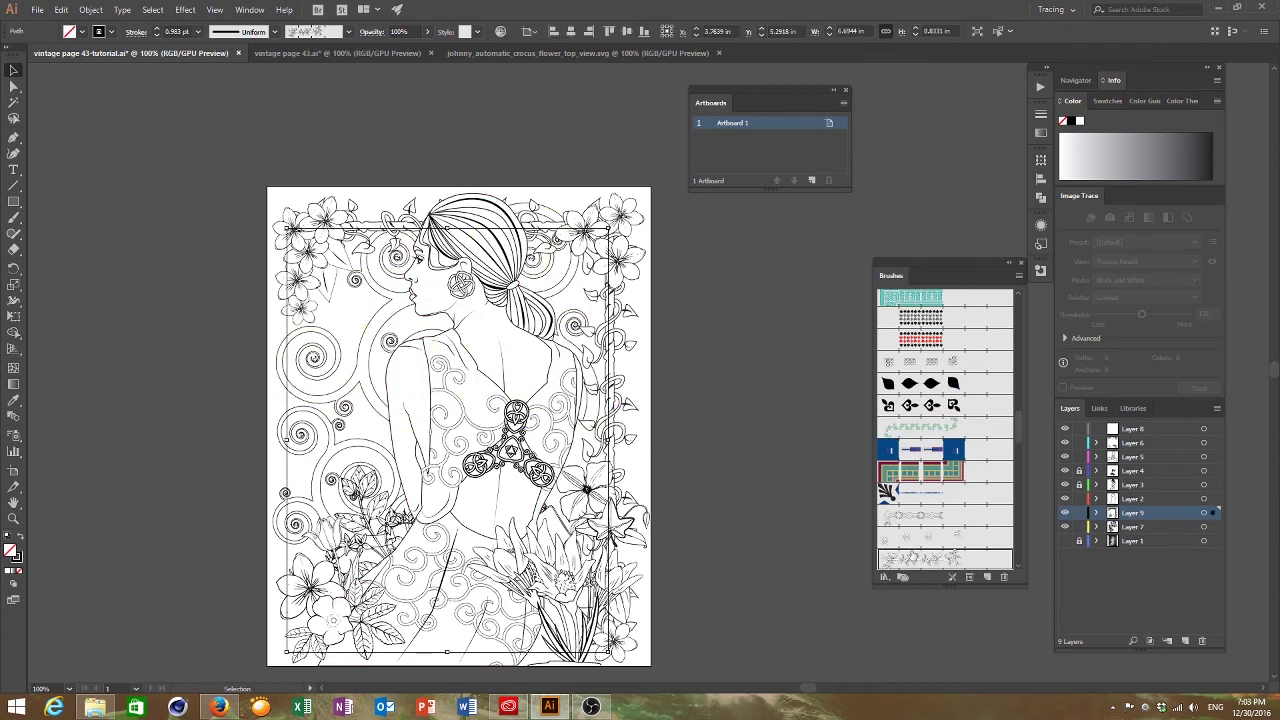
{"action": "left_click", "coordinate": [921, 517]}
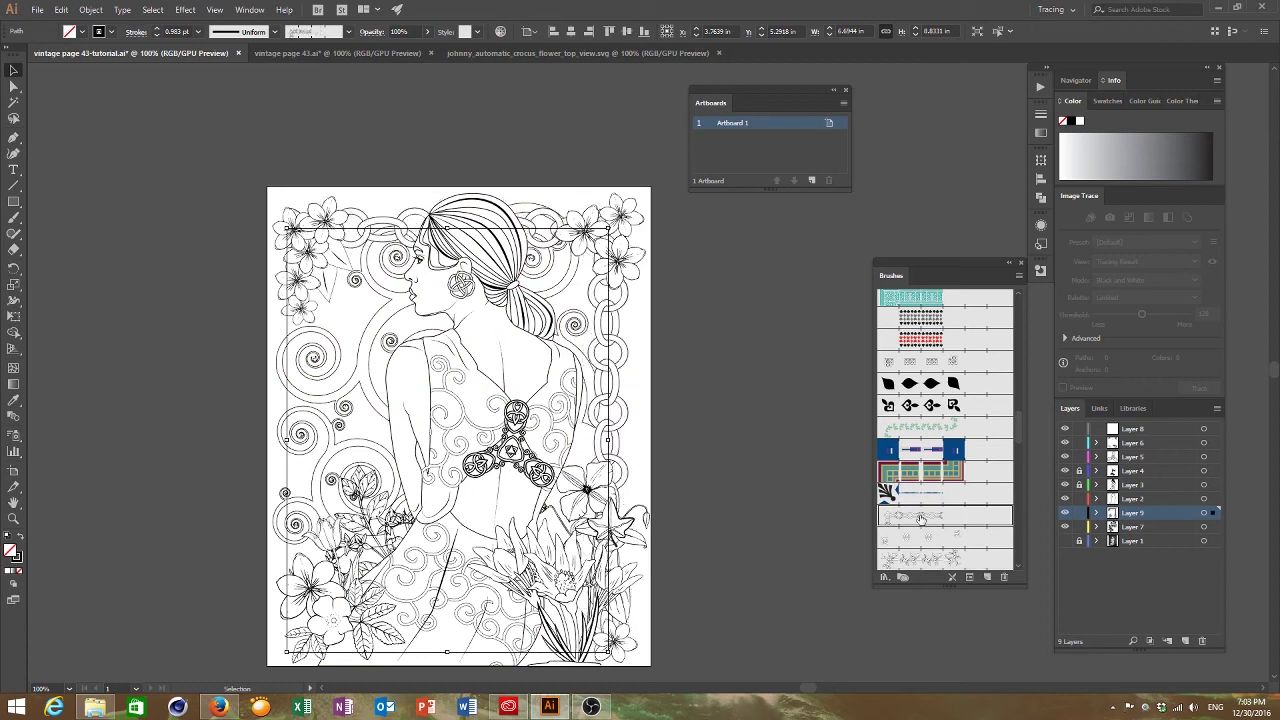
{"action": "left_click", "coordinate": [923, 538]}
{"action": "left_click", "coordinate": [925, 560]}
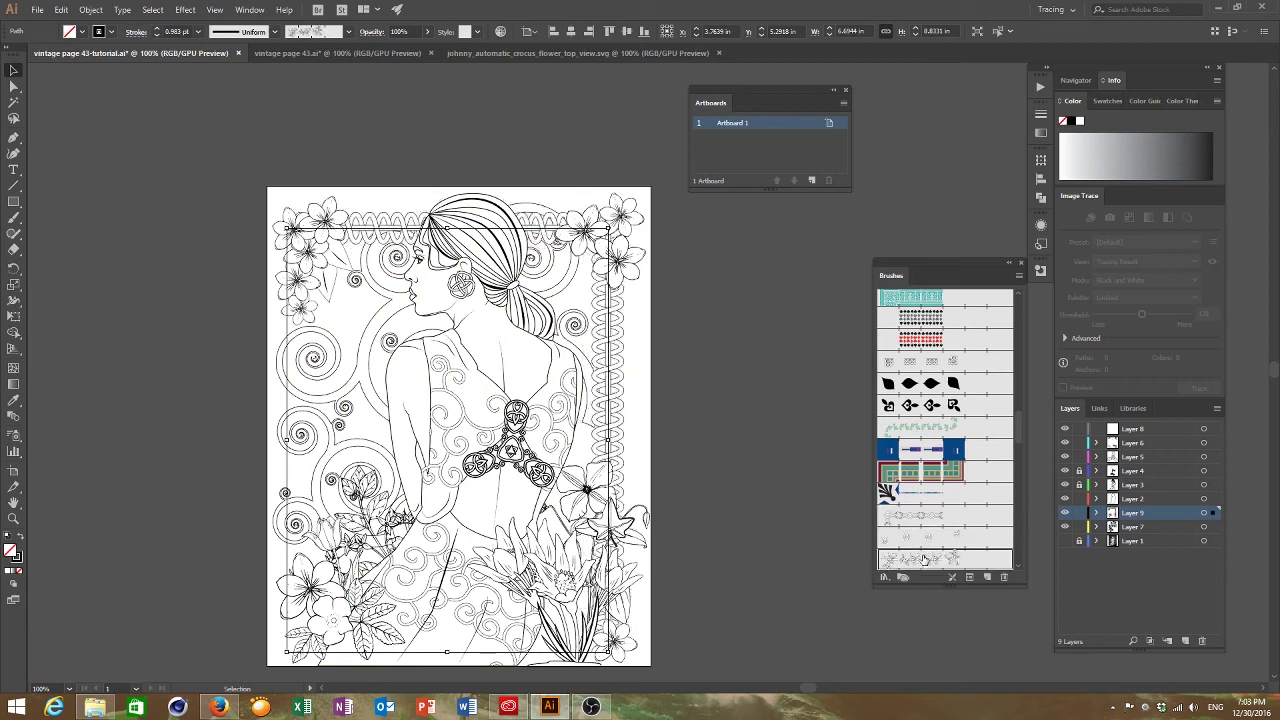
{"action": "left_click", "coordinate": [706, 432]}
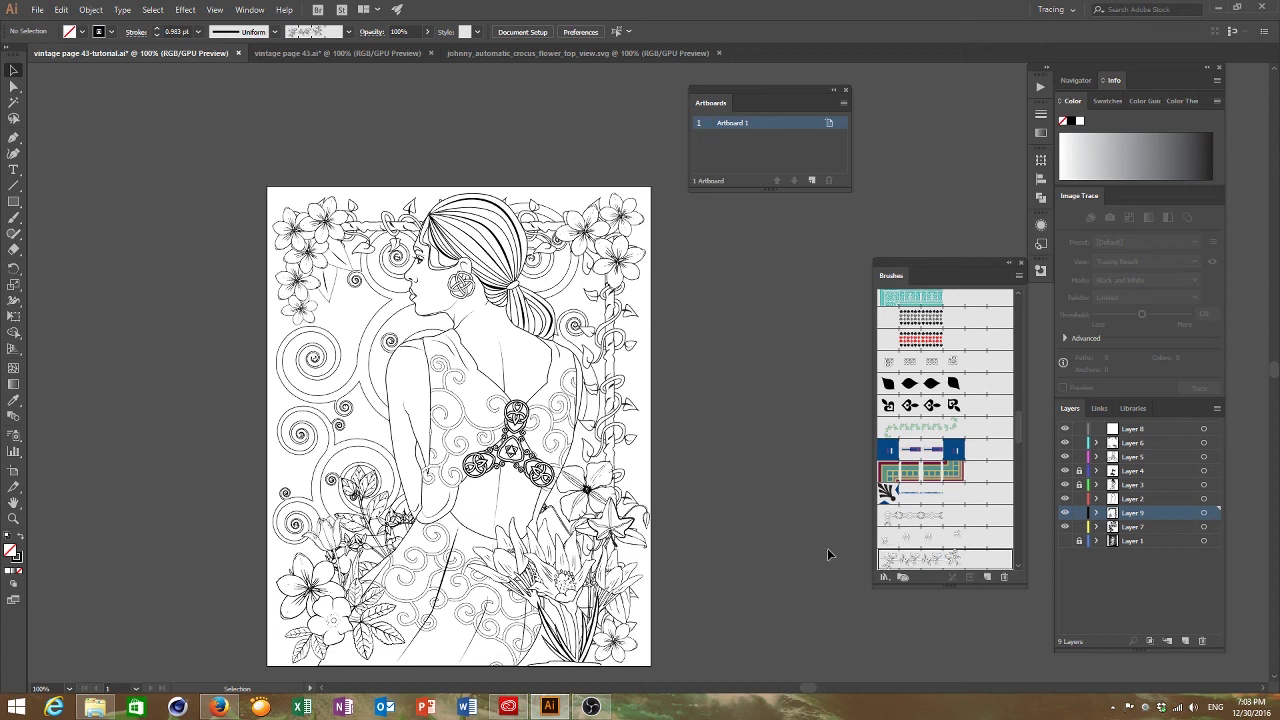
Paint two wavy vine strokes with the PK curling ivy1 brush around the outside of the page and delete both
{"action": "left_click", "coordinate": [14, 219]}
{"action": "left_click_drag", "start_coordinate": [156, 463], "coordinate": [157, 470]}
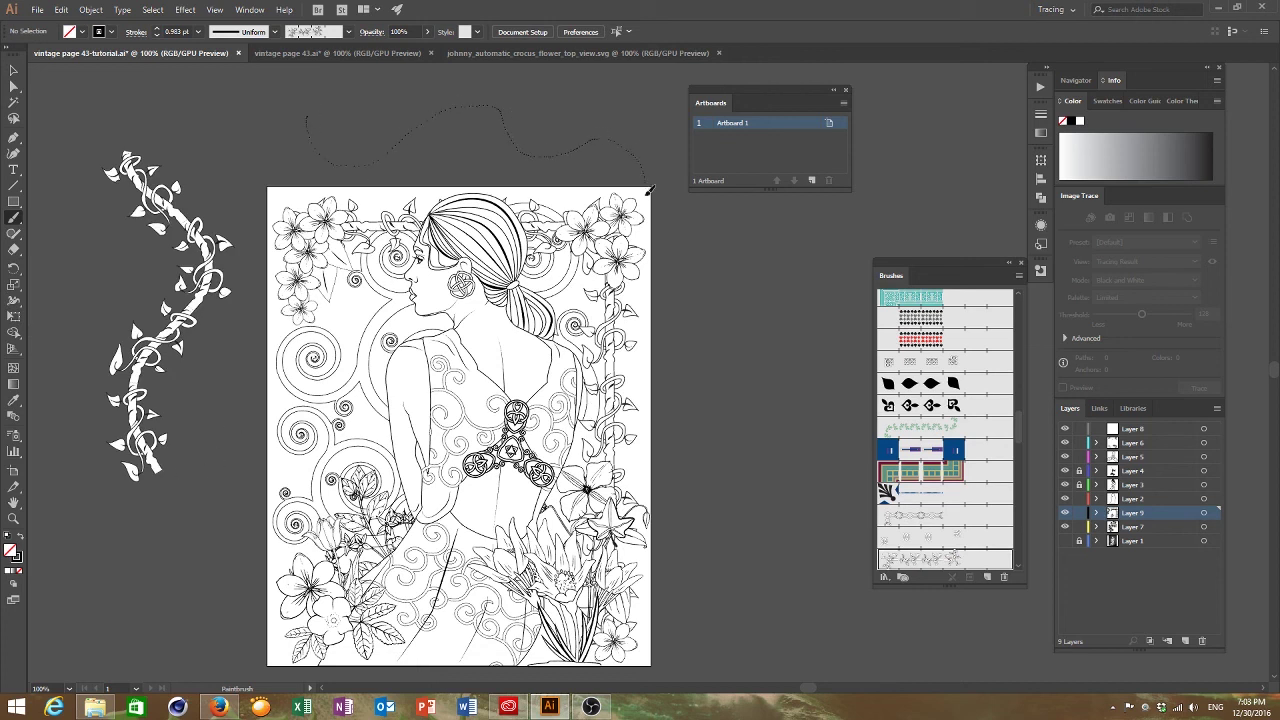
{"action": "mouse_move", "coordinate": [648, 190]}
{"action": "left_mouse_down"}
{"action": "mouse_move", "coordinate": [713, 238]}
{"action": "mouse_move", "coordinate": [688, 306]}
{"action": "mouse_move", "coordinate": [737, 339]}
{"action": "left_mouse_up"}
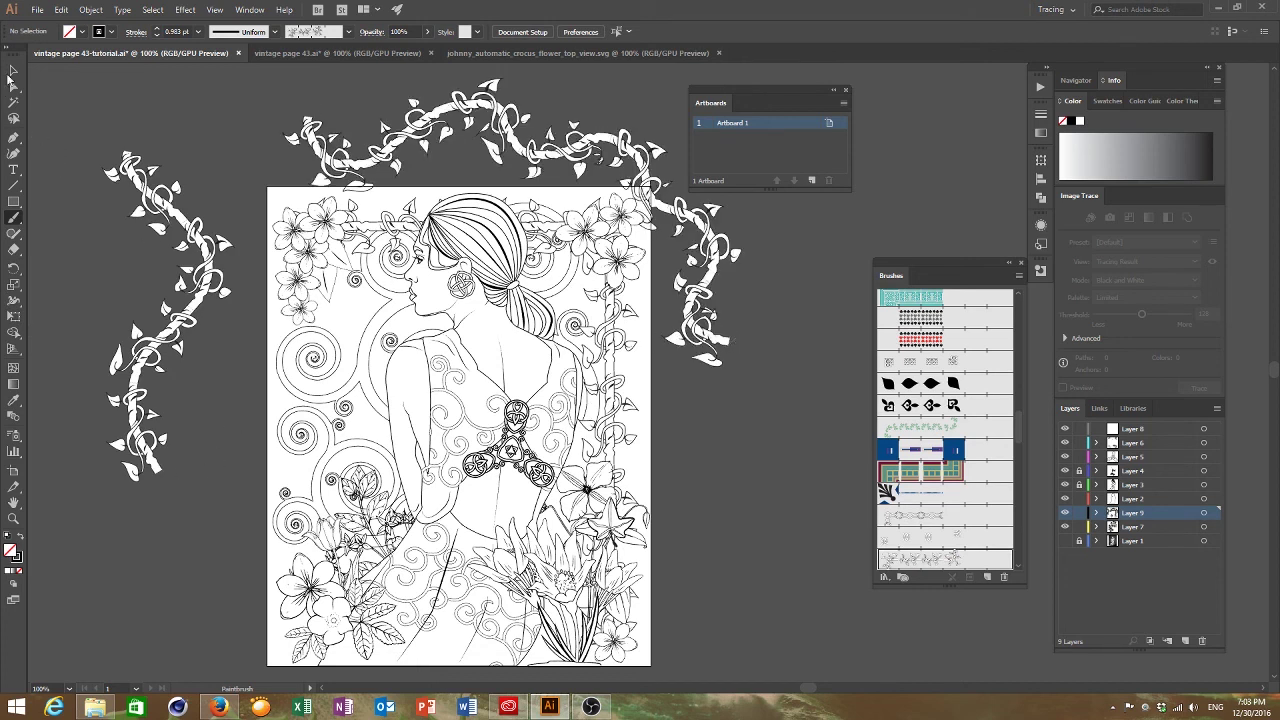
{"action": "left_click", "coordinate": [13, 71]}
{"action": "left_click", "coordinate": [163, 224]}
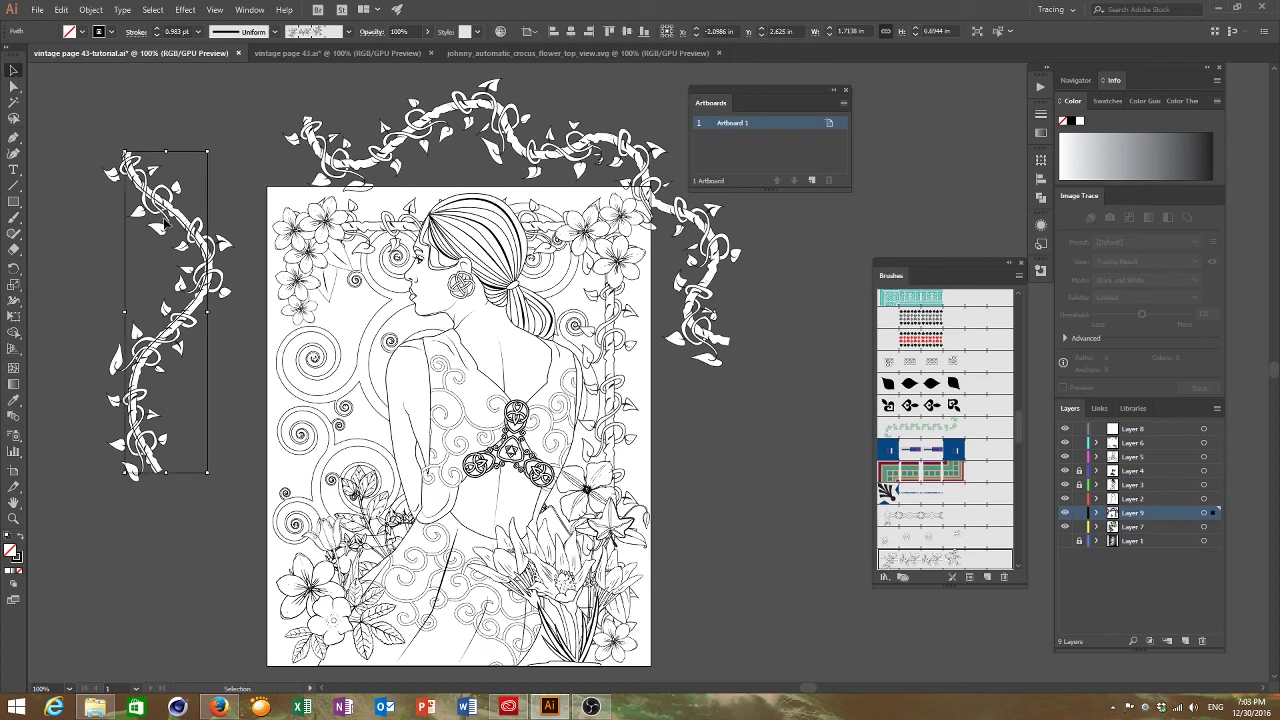
{"action": "key", "text": "Delete"}
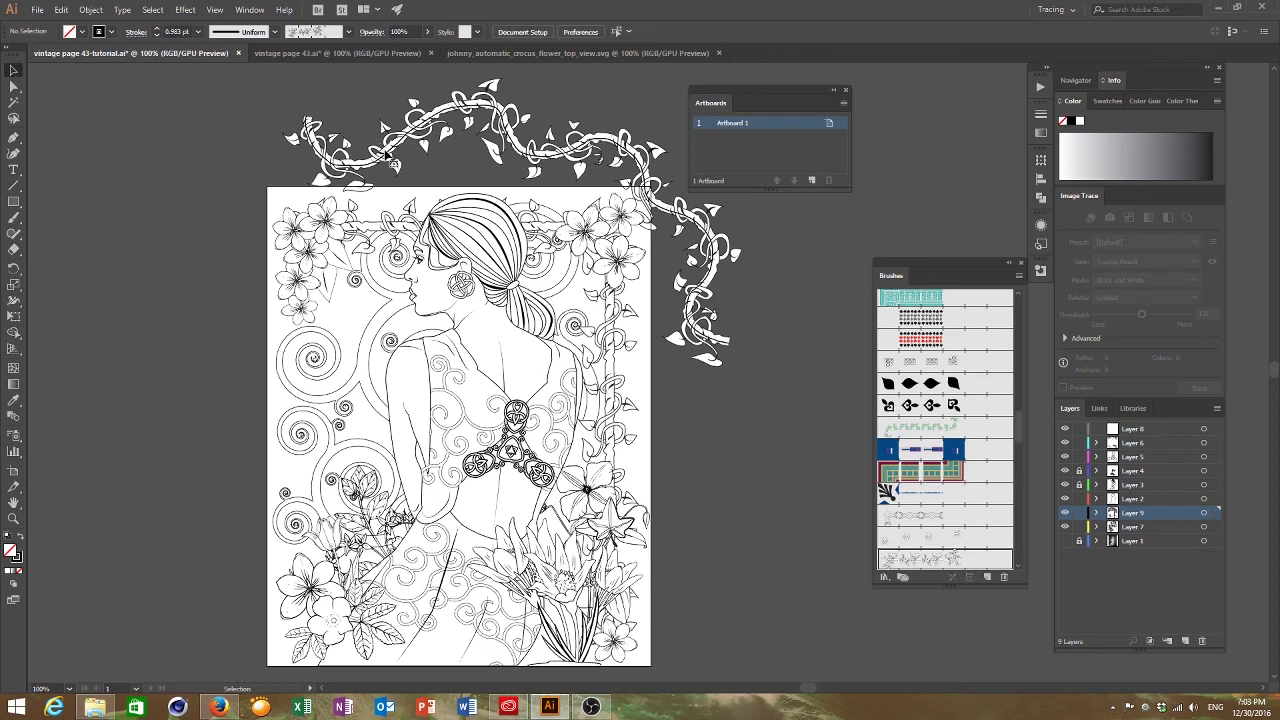
{"action": "left_click", "coordinate": [387, 155]}
{"action": "key", "text": "Delete"}
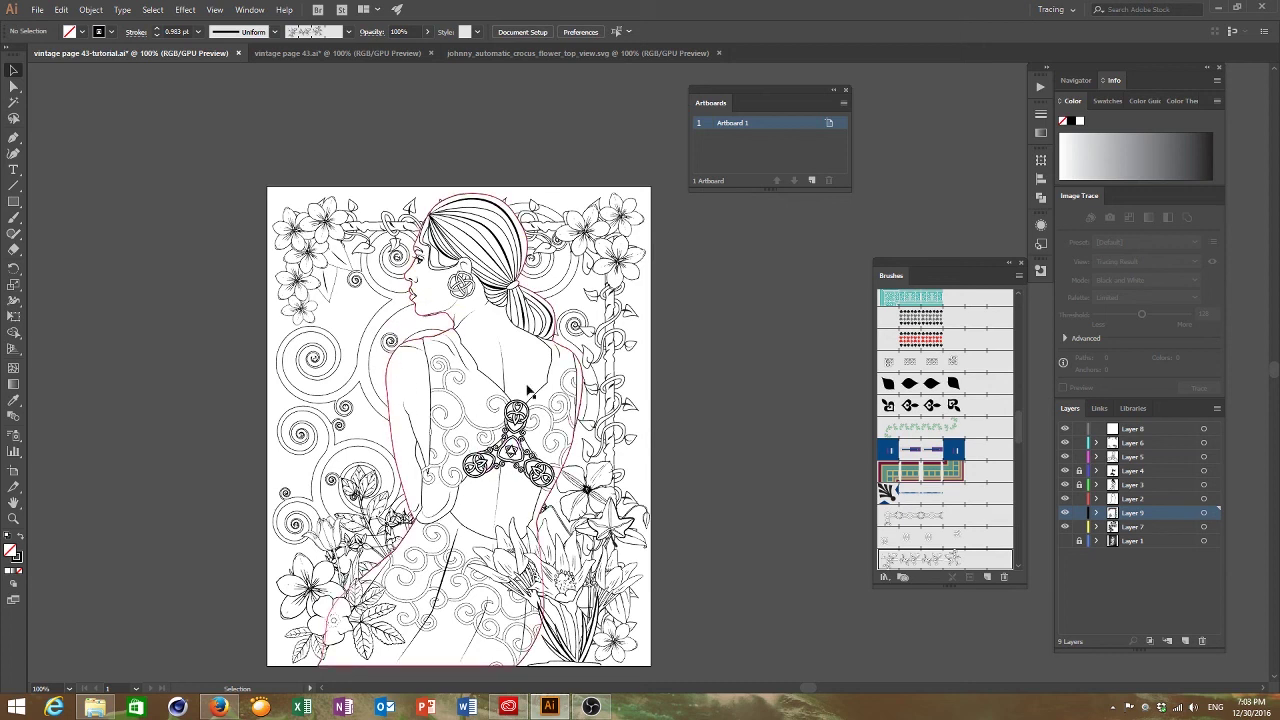
Examine the dress lace, Celtic jewelry, hair and face line work at 300%
{"action": "left_click", "coordinate": [1079, 470]}
{"action": "scroll", "coordinate": [531, 475], "scroll_direction": "down", "scroll_amount": 1}
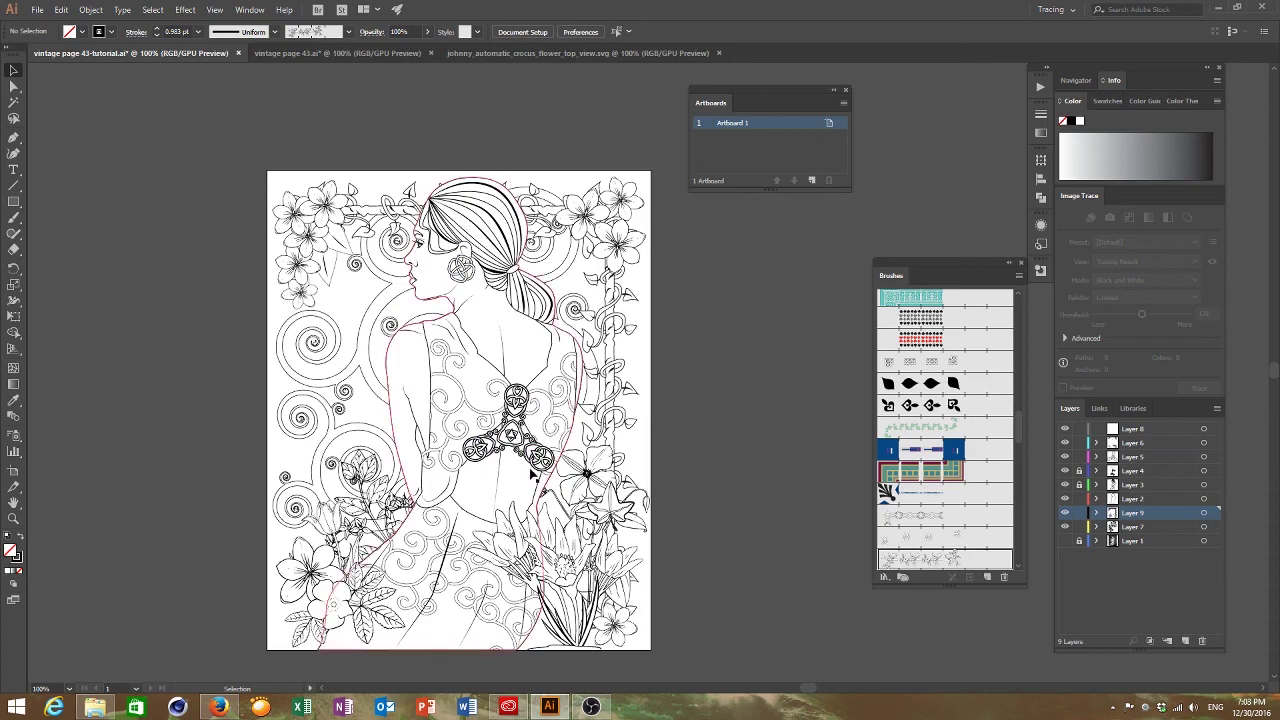
{"action": "scroll", "coordinate": [531, 475], "scroll_direction": "up", "scroll_amount": 3}
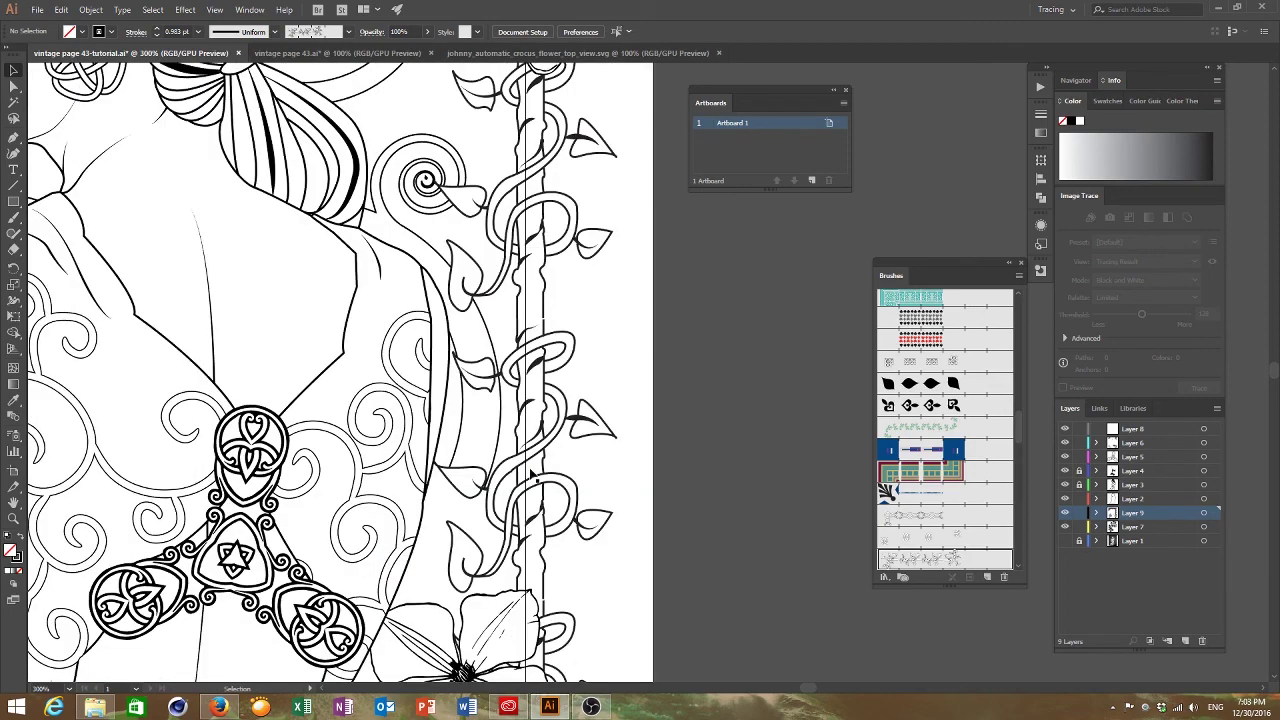
{"action": "left_click_drag", "start_coordinate": [808, 689], "coordinate": [803, 692]}
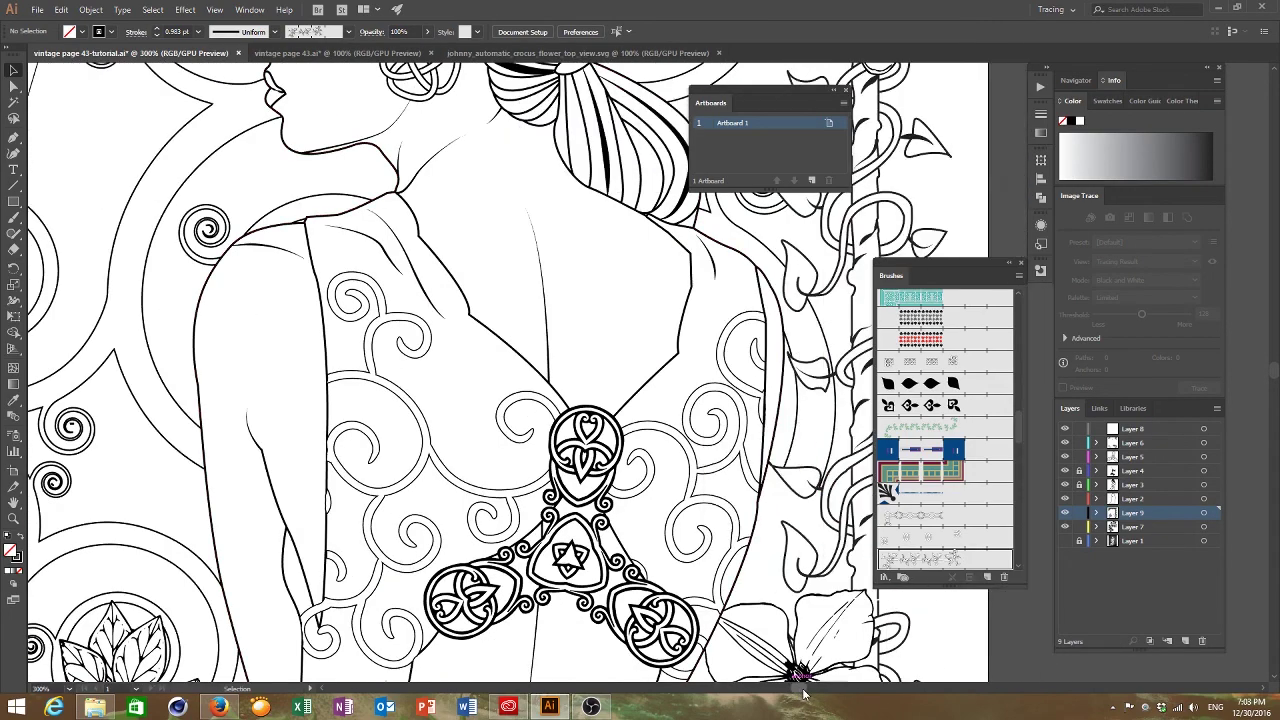
{"action": "scroll", "coordinate": [420, 400], "scroll_direction": "up", "scroll_amount": 4}
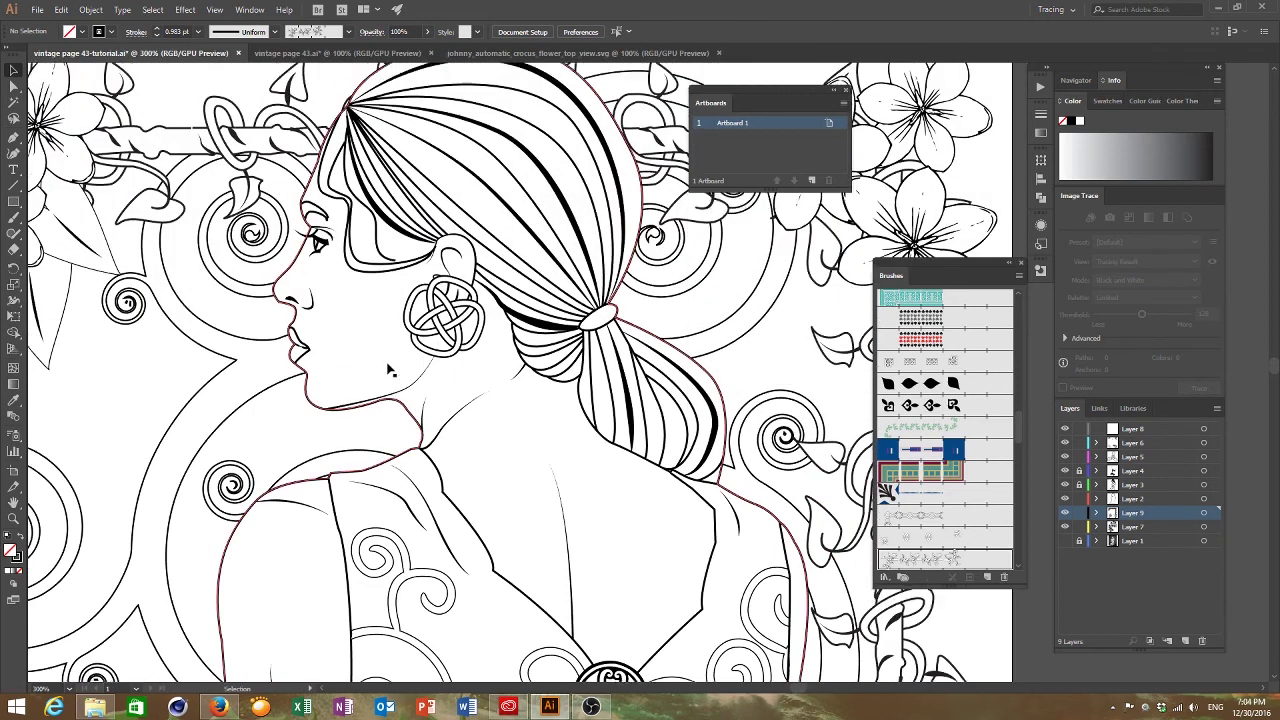
{"action": "scroll", "coordinate": [390, 370], "scroll_direction": "up", "scroll_amount": 2}
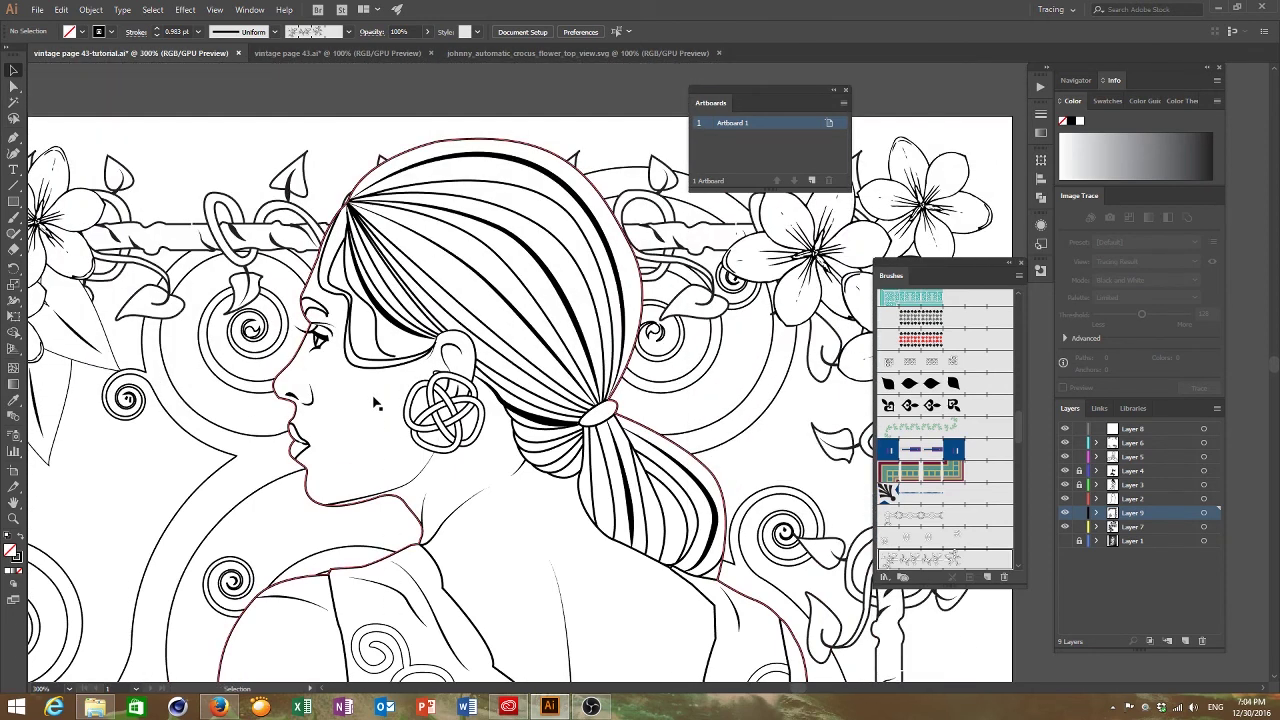